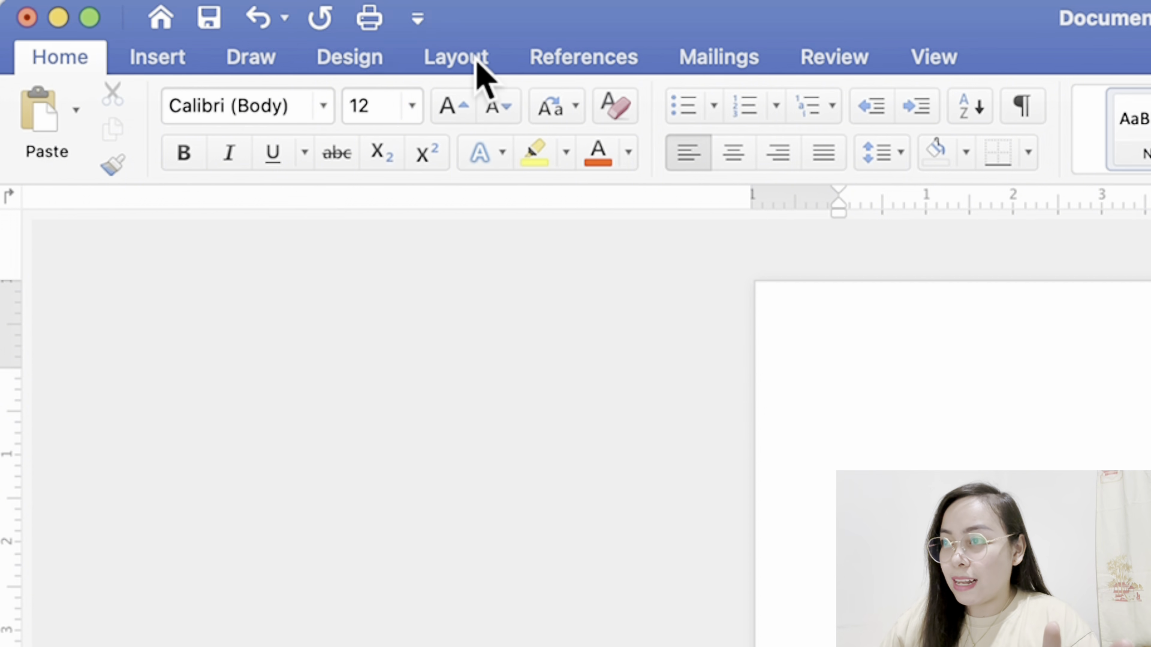
Set the page size to A4 and its orientation to landscape.
{"action": "left_click", "coordinate": [269, 30]}
{"action": "left_click", "coordinate": [243, 120]}
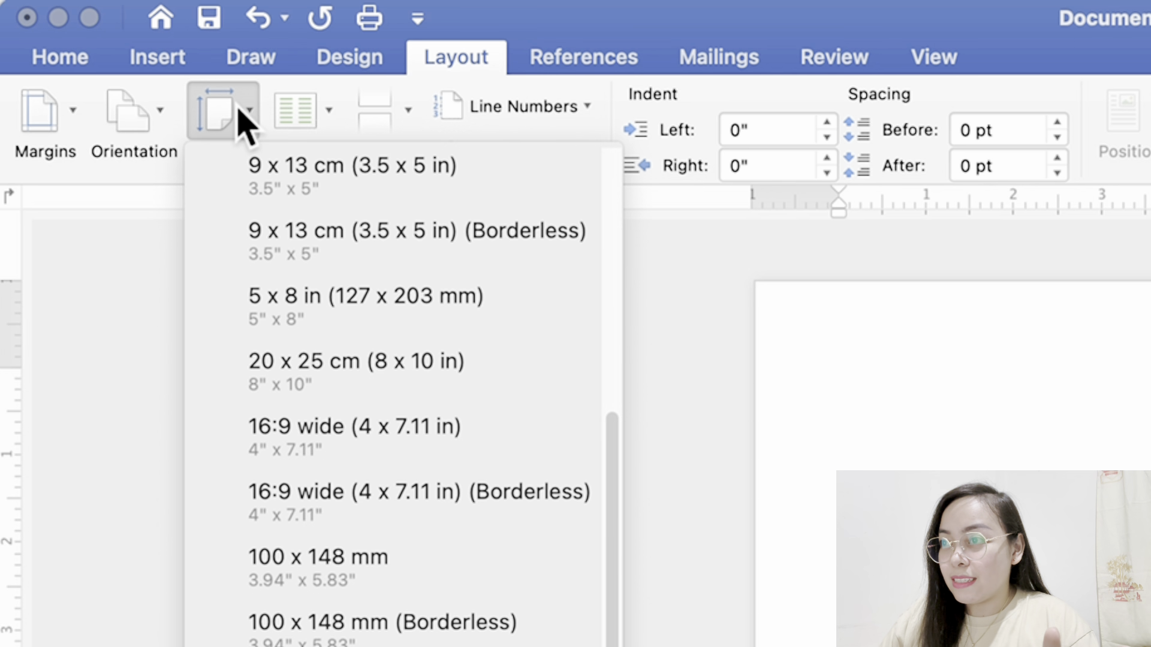
{"action": "scroll", "coordinate": [387, 237], "scroll_direction": "up", "scroll_amount": 5}
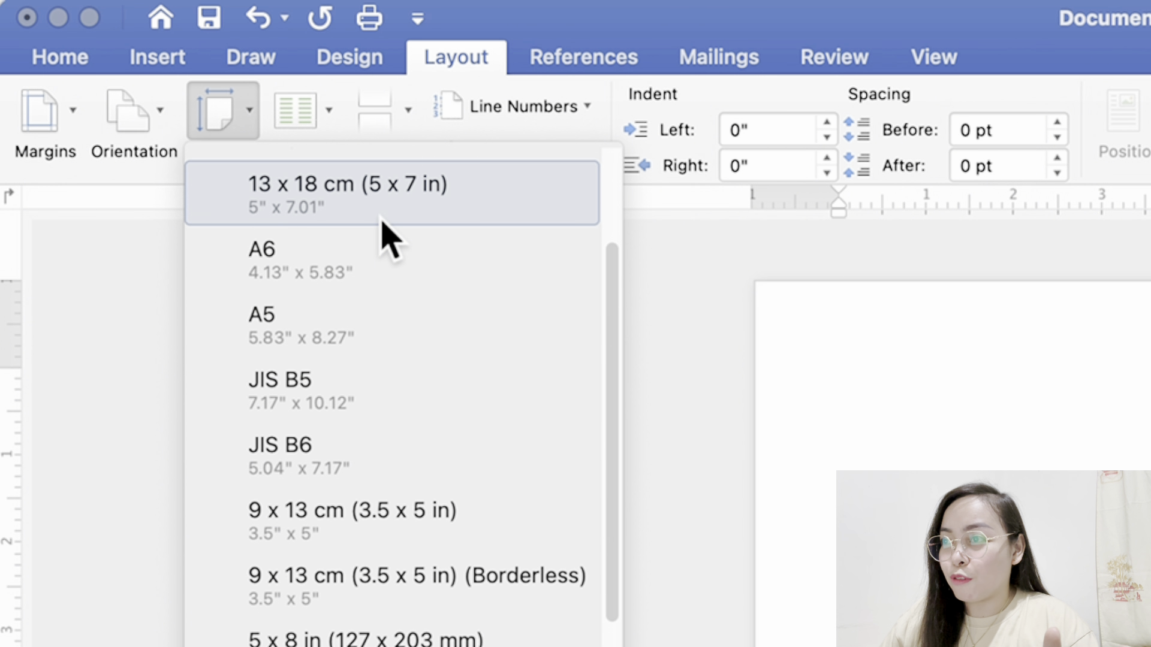
{"action": "scroll", "coordinate": [387, 237], "scroll_direction": "up", "scroll_amount": 2}
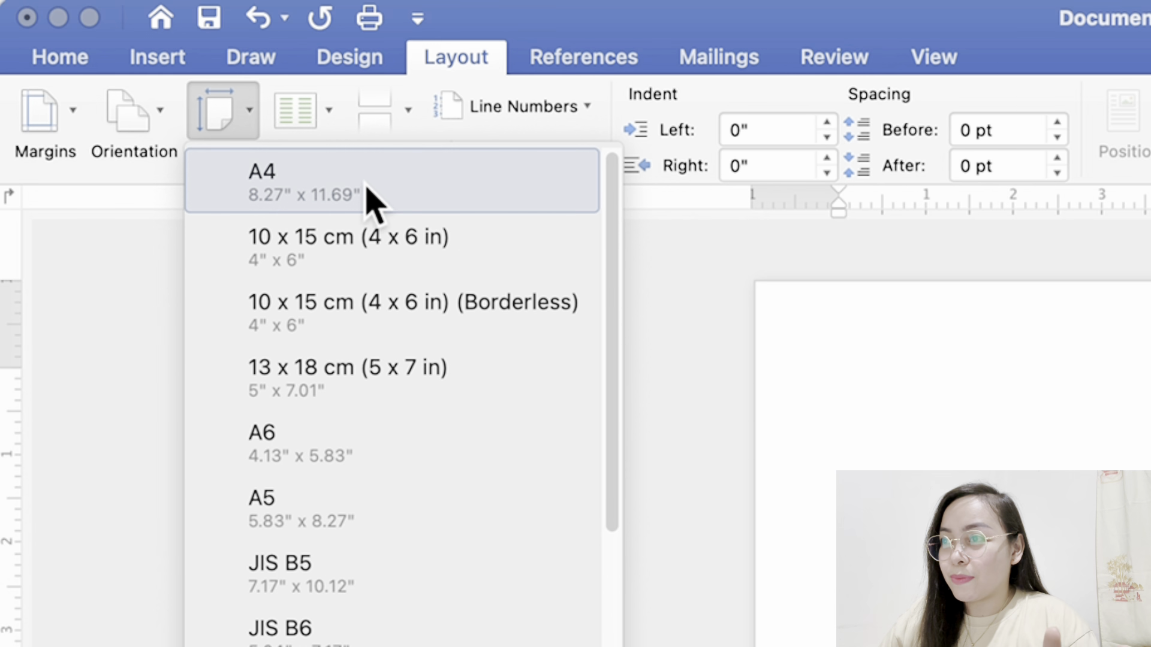
{"action": "left_click", "coordinate": [370, 197]}
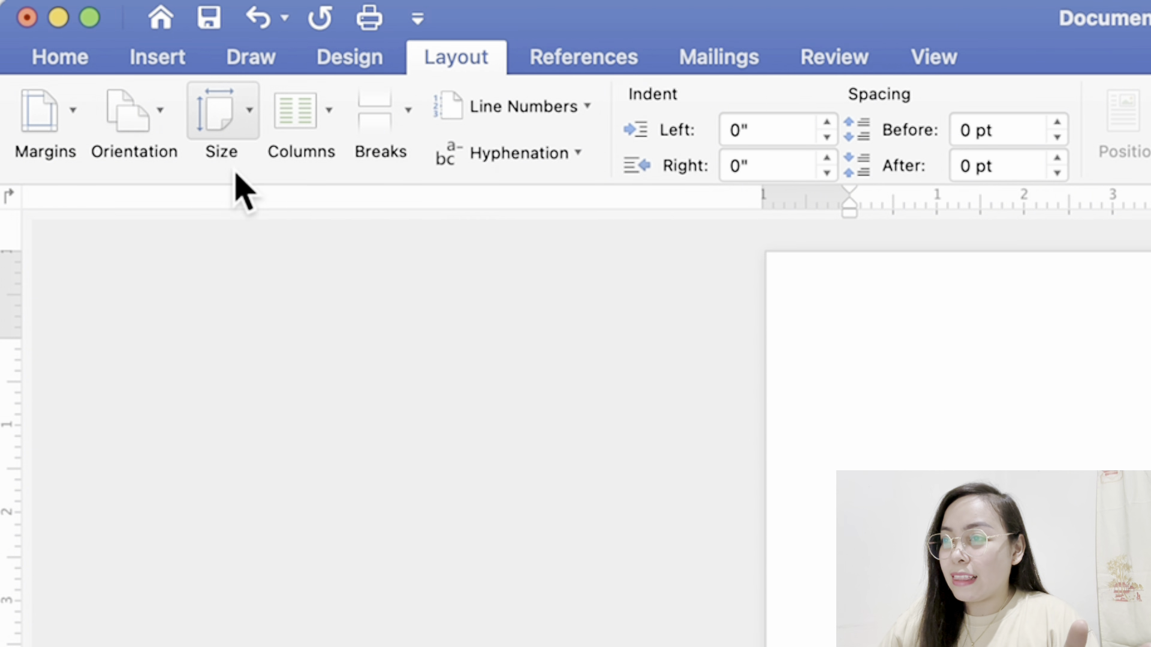
{"action": "left_click", "coordinate": [162, 118]}
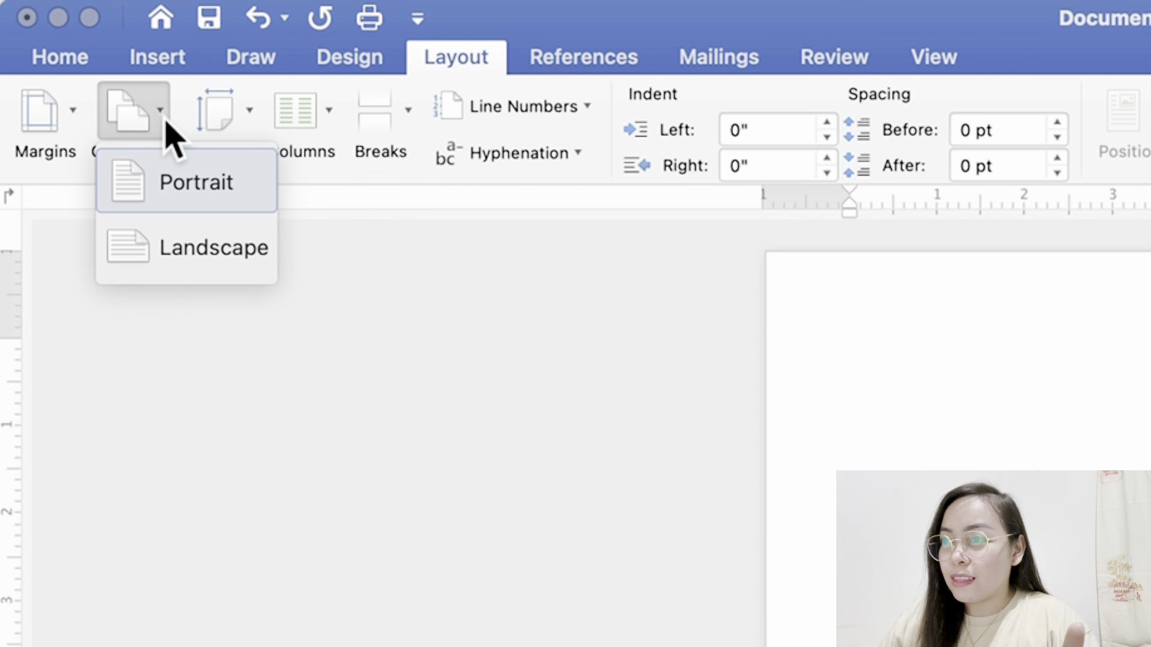
{"action": "left_click", "coordinate": [204, 258]}
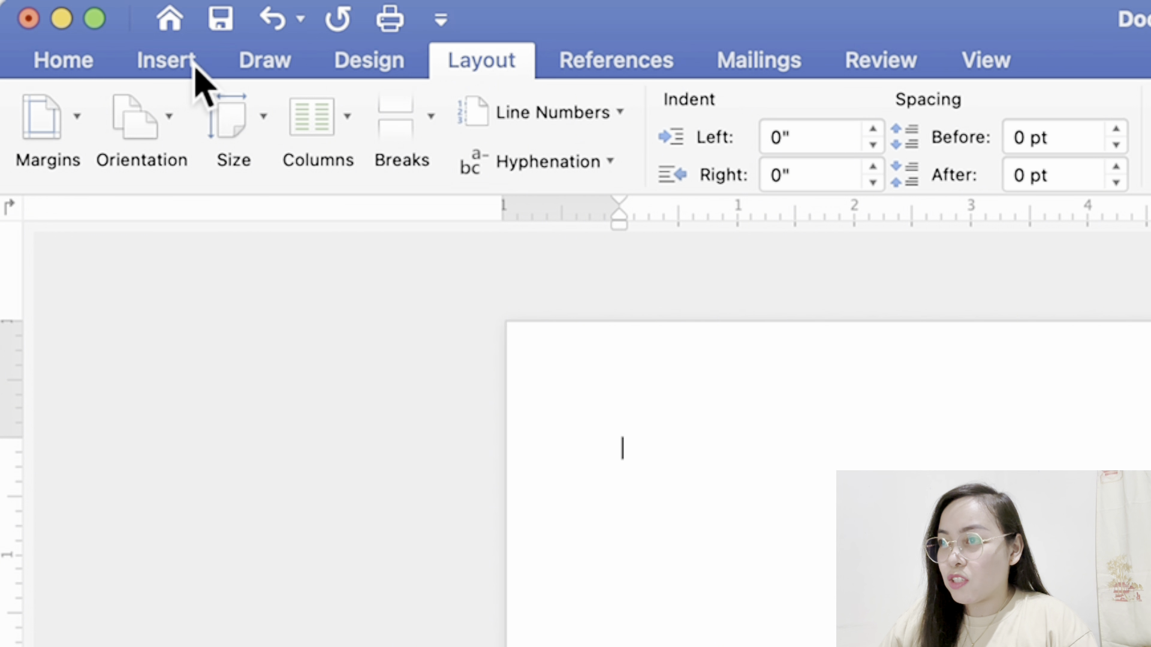
Draw a rectangle about 6.27" high and 4.28" wide on the left part of the page.
{"action": "left_click", "coordinate": [196, 67]}
{"action": "left_click", "coordinate": [441, 142]}
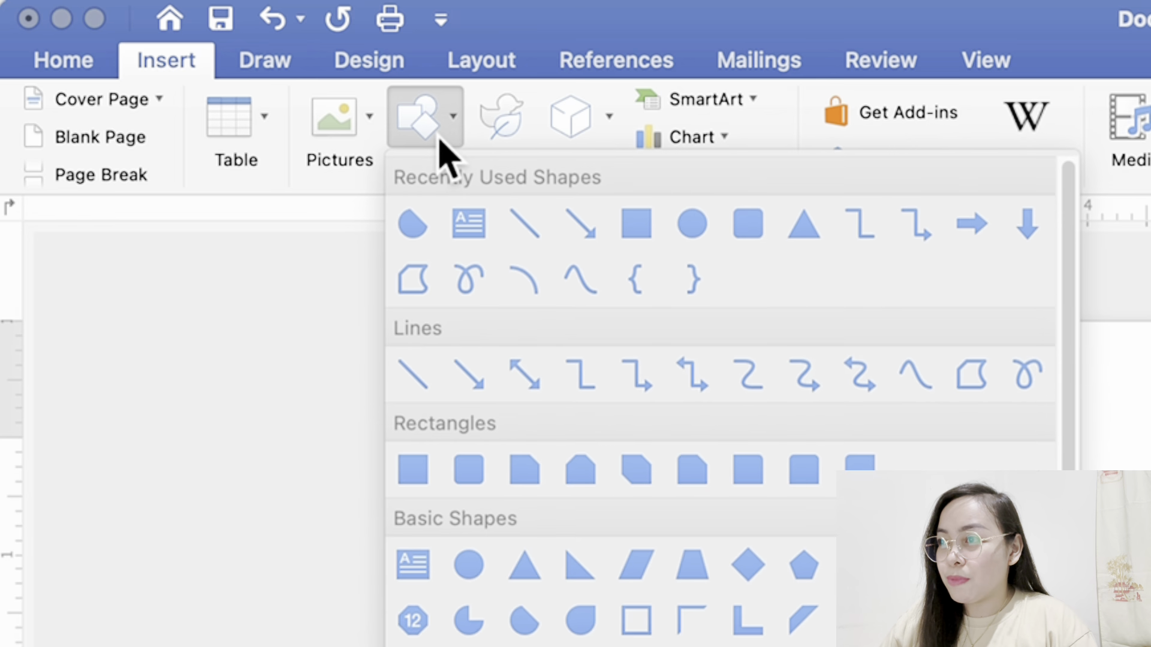
{"action": "left_click", "coordinate": [639, 233]}
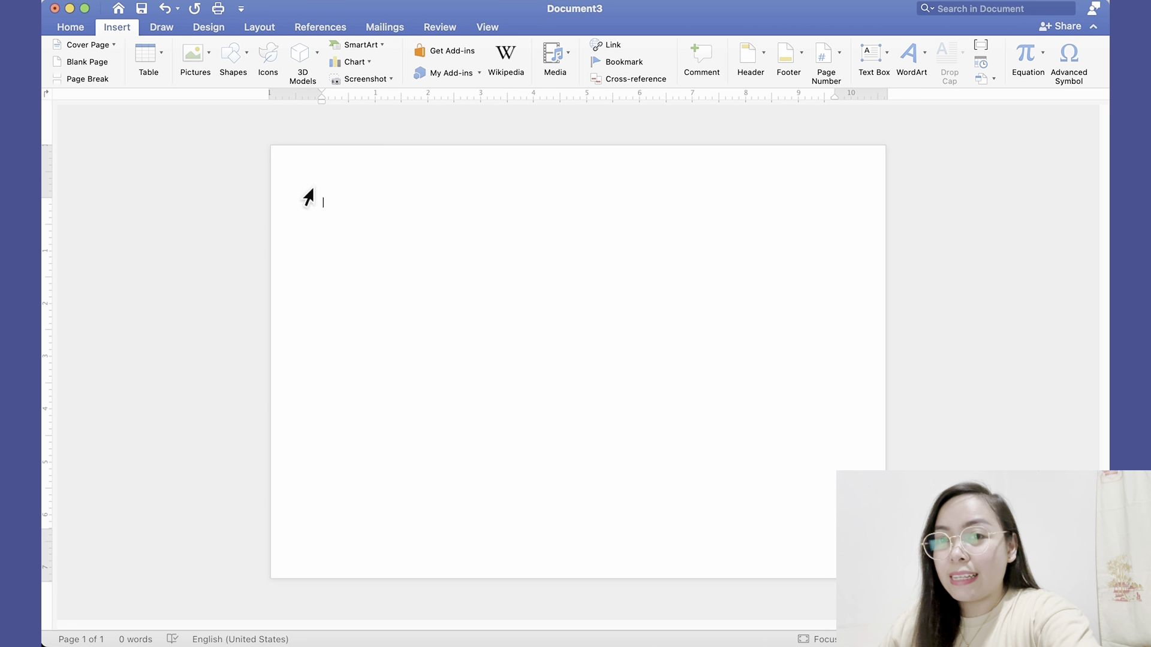
{"action": "left_click_drag", "start_coordinate": [300, 183], "coordinate": [534, 519]}
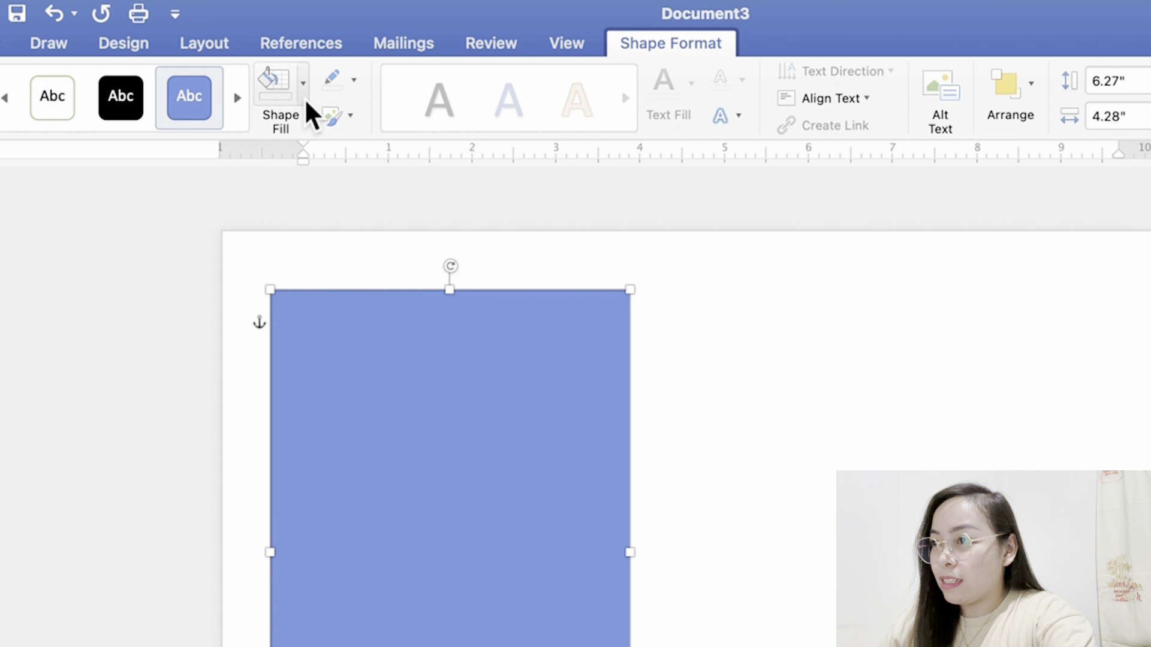
Remove the rectangle's fill and give it a light gray outline.
{"action": "left_click", "coordinate": [303, 84]}
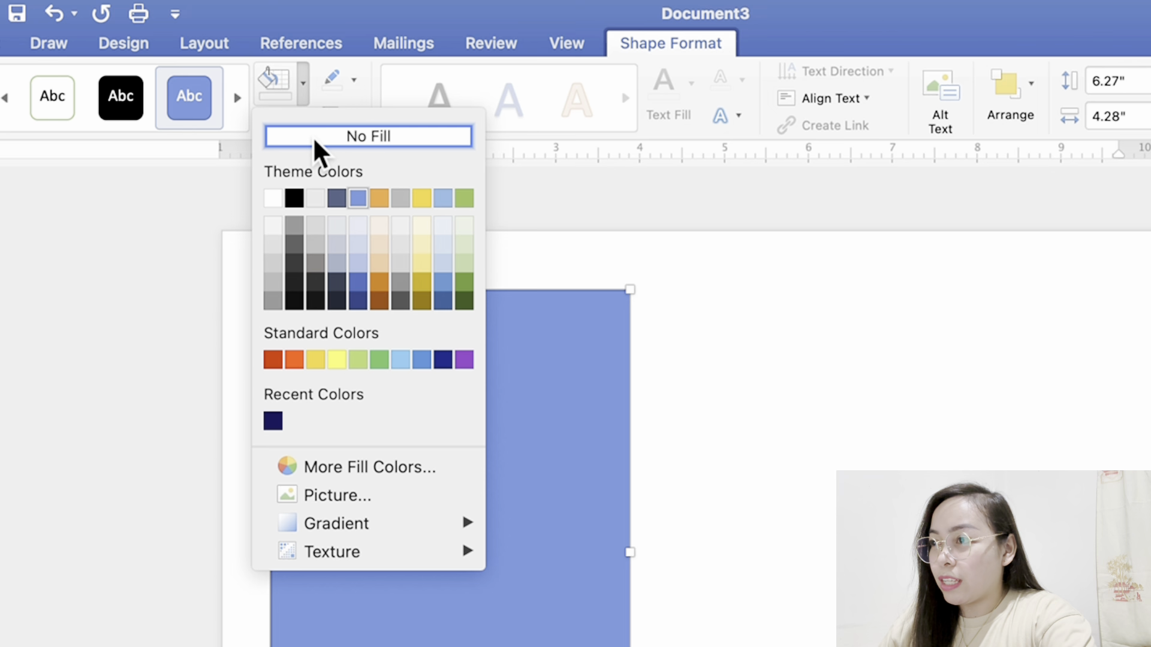
{"action": "left_click", "coordinate": [317, 153]}
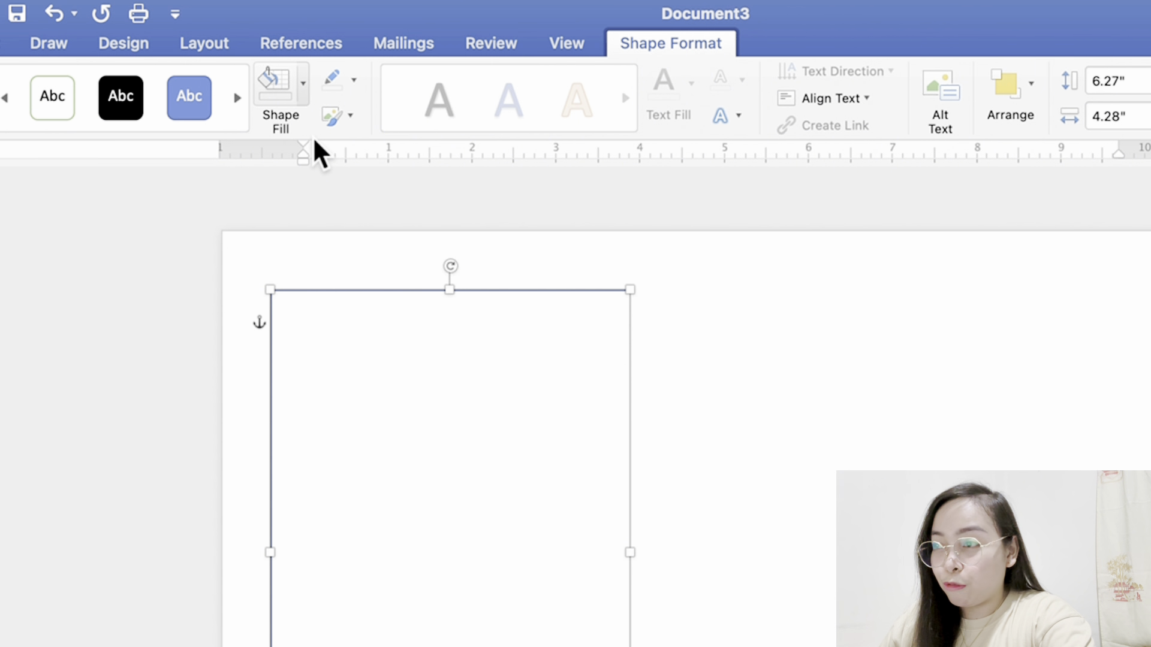
{"action": "left_click", "coordinate": [355, 80]}
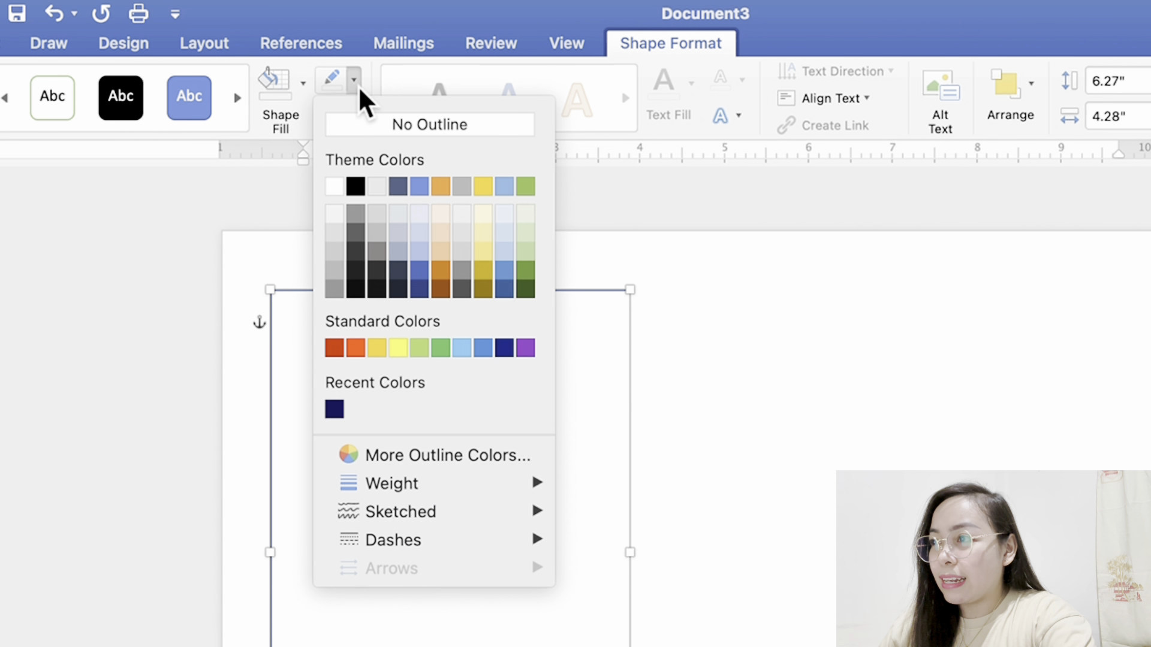
{"action": "left_click", "coordinate": [340, 237]}
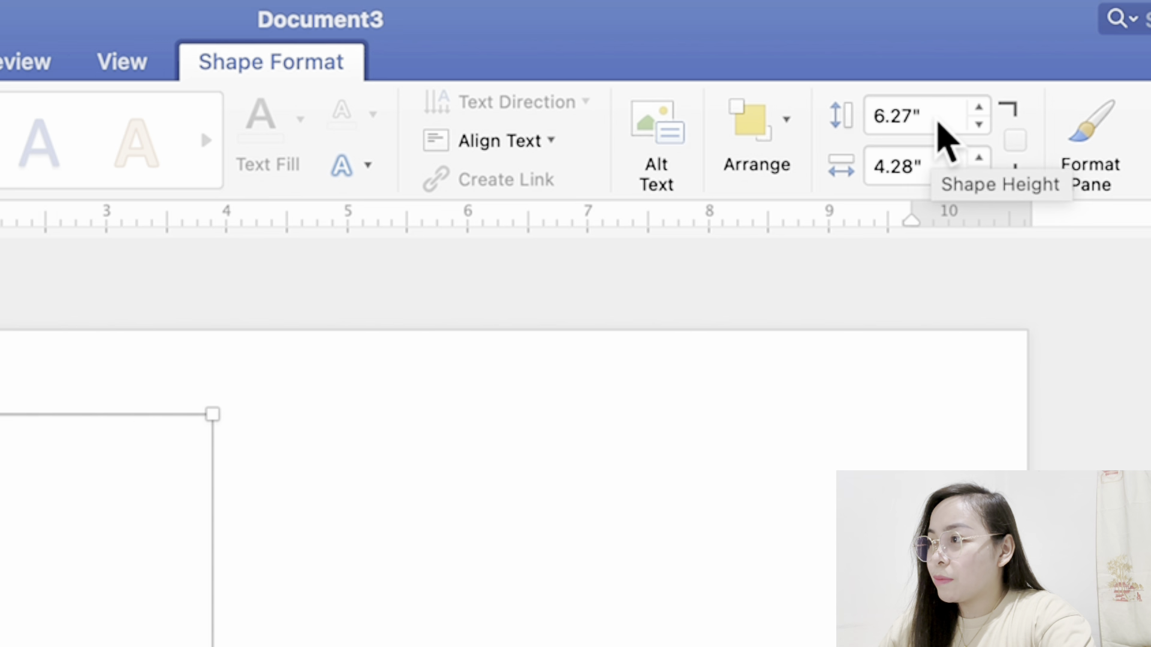
Set the rectangle's height to 7.1" and its width to 5.1".
{"action": "left_click", "coordinate": [938, 122]}
{"action": "left_click_drag", "start_coordinate": [938, 123], "coordinate": [881, 118]}
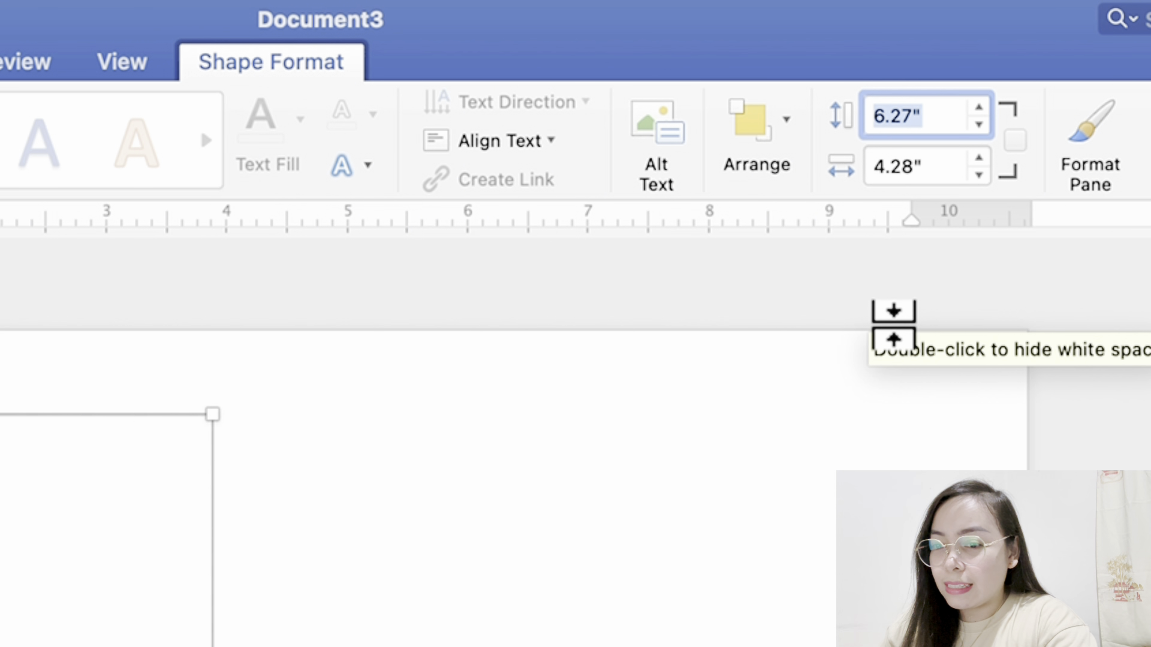
{"action": "type", "text": "7"}
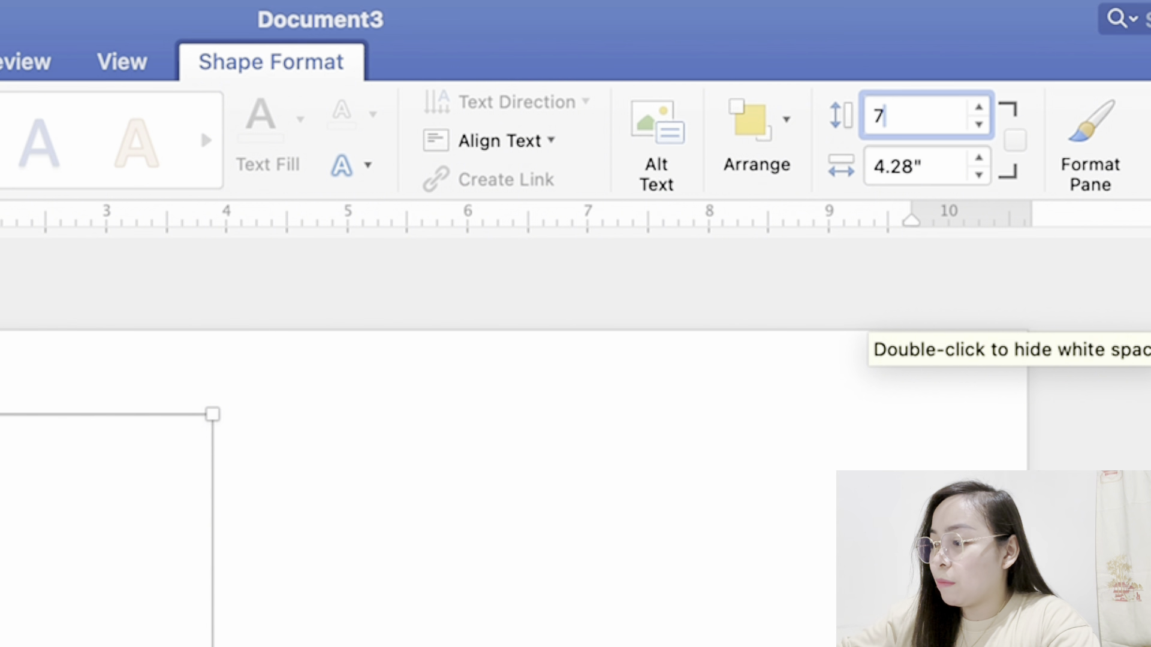
{"action": "type", "text": ".1"}
{"action": "key", "text": "Tab"}
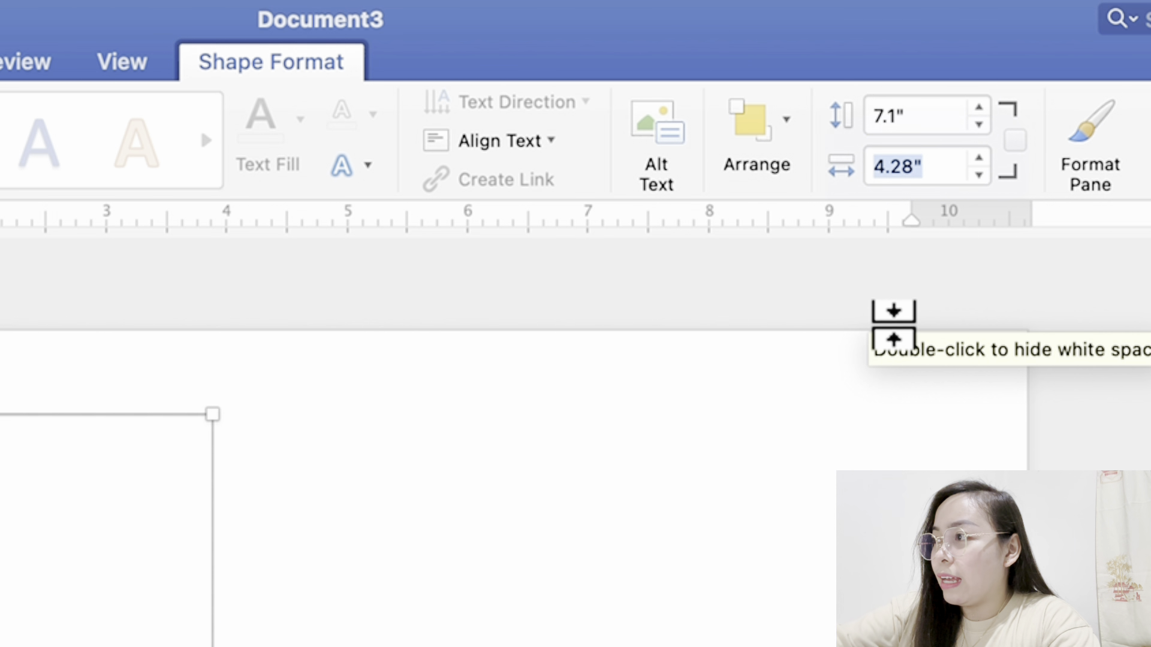
{"action": "type", "text": "5"}
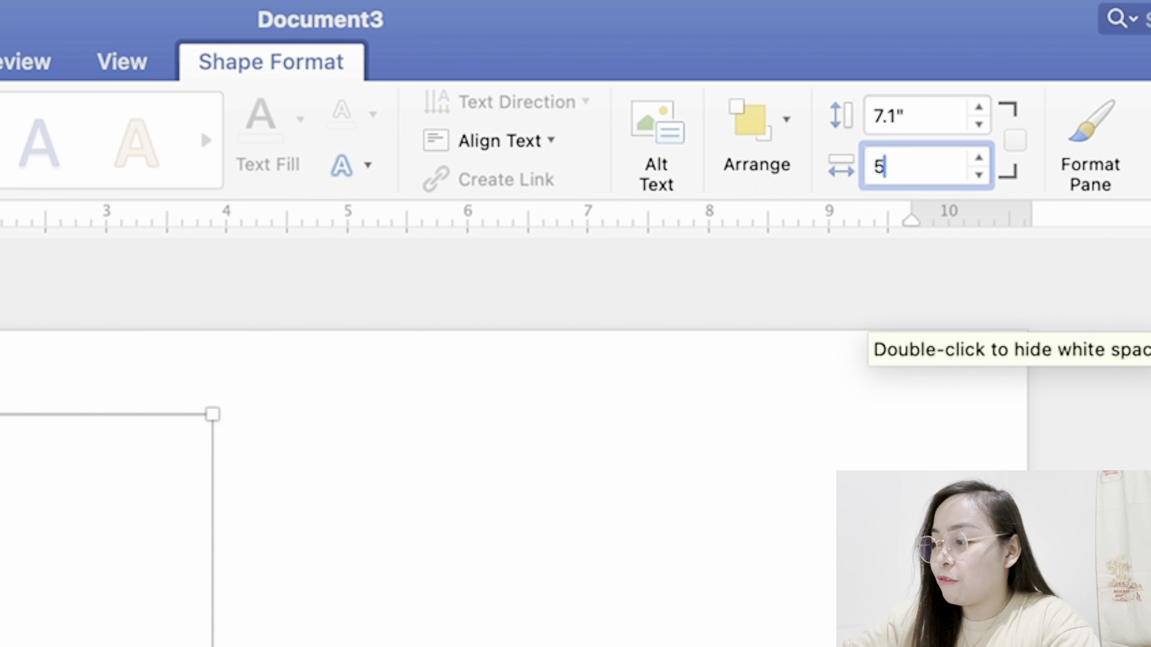
{"action": "type", "text": ".1"}
{"action": "key", "text": "Return"}
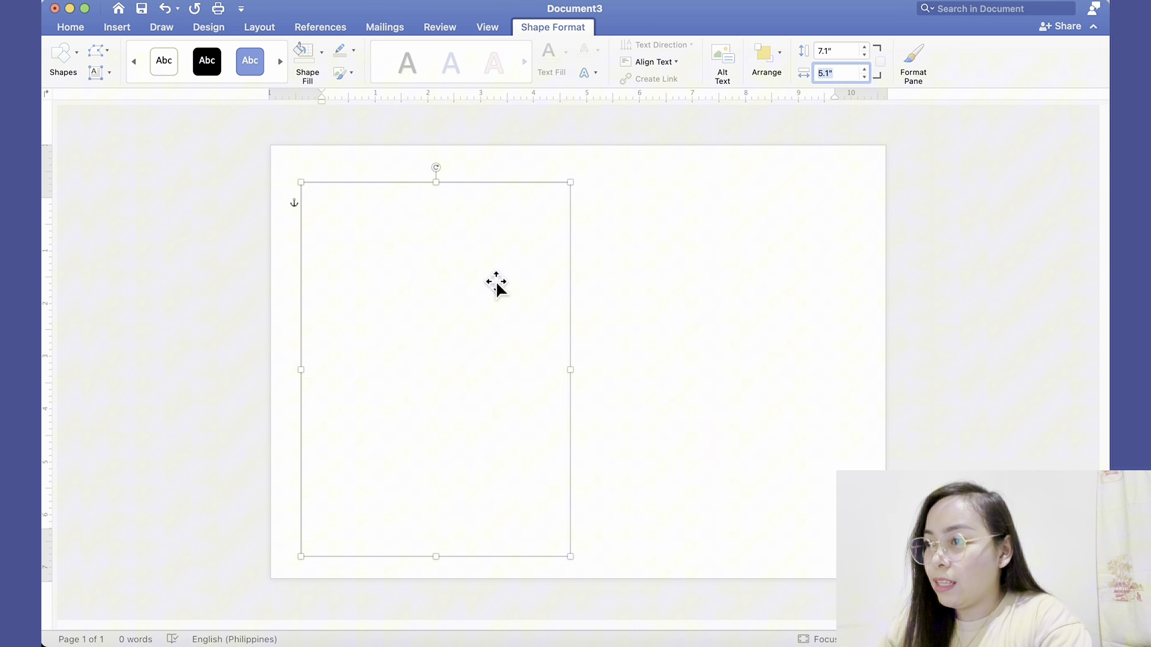
Shift the rectangle slightly up and left on the page, and place a duplicate flush against its right edge.
{"action": "left_click_drag", "start_coordinate": [497, 283], "coordinate": [485, 279]}
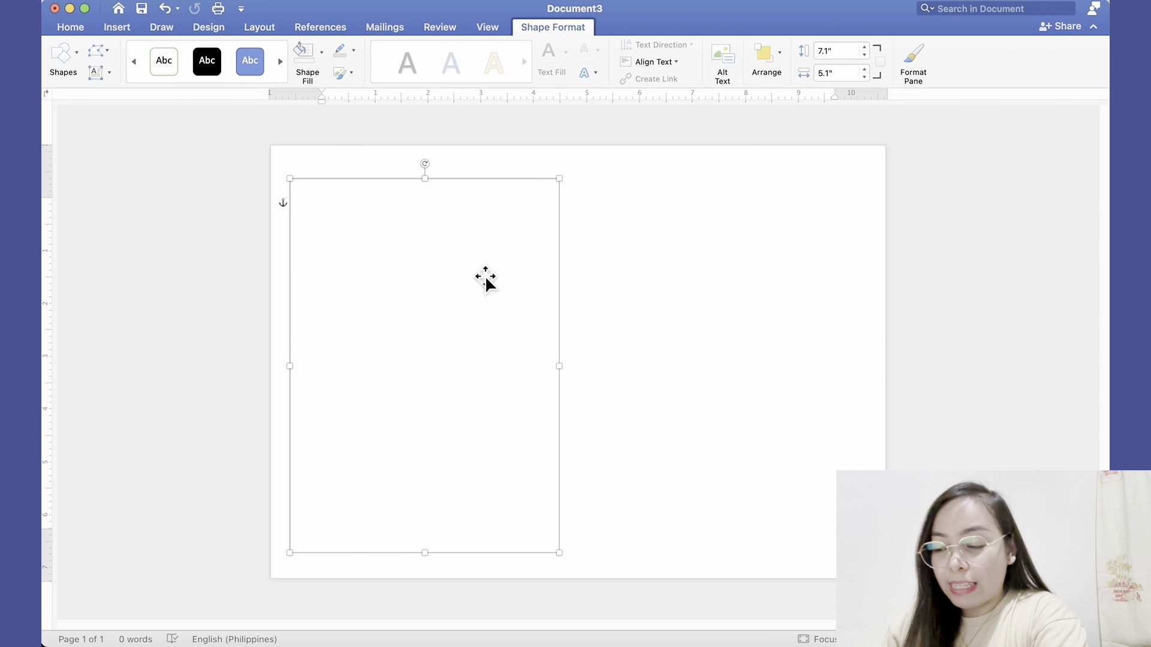
{"action": "key", "text": "super+z"}
{"action": "key", "text": "super+v"}
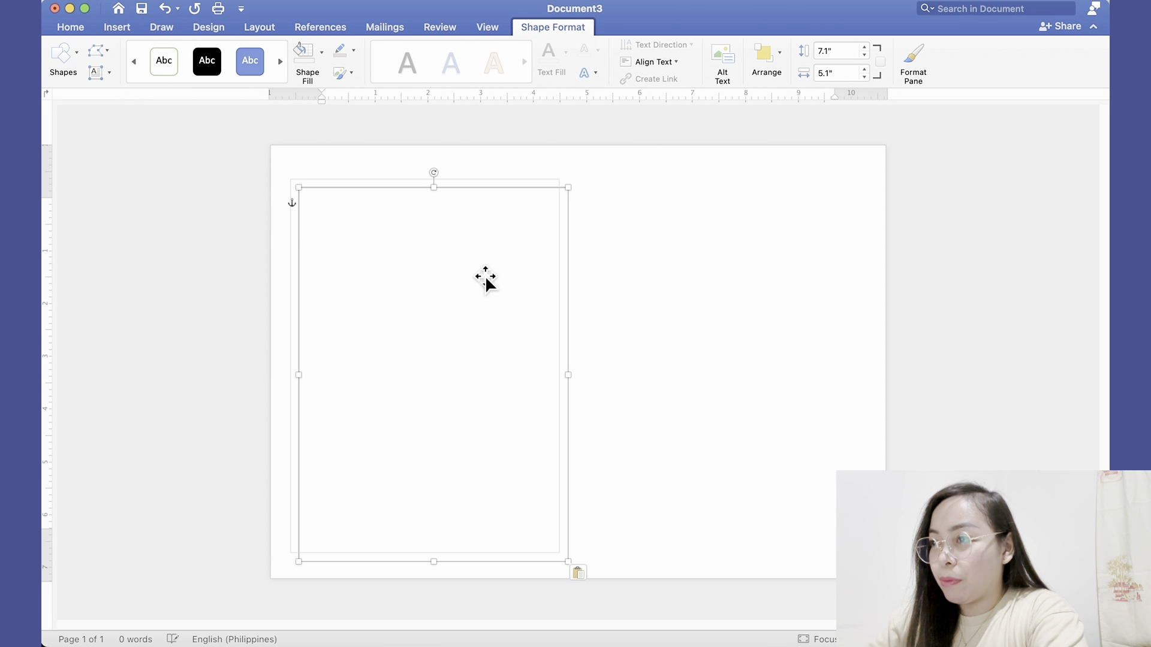
{"action": "left_click_drag", "start_coordinate": [486, 279], "coordinate": [746, 273]}
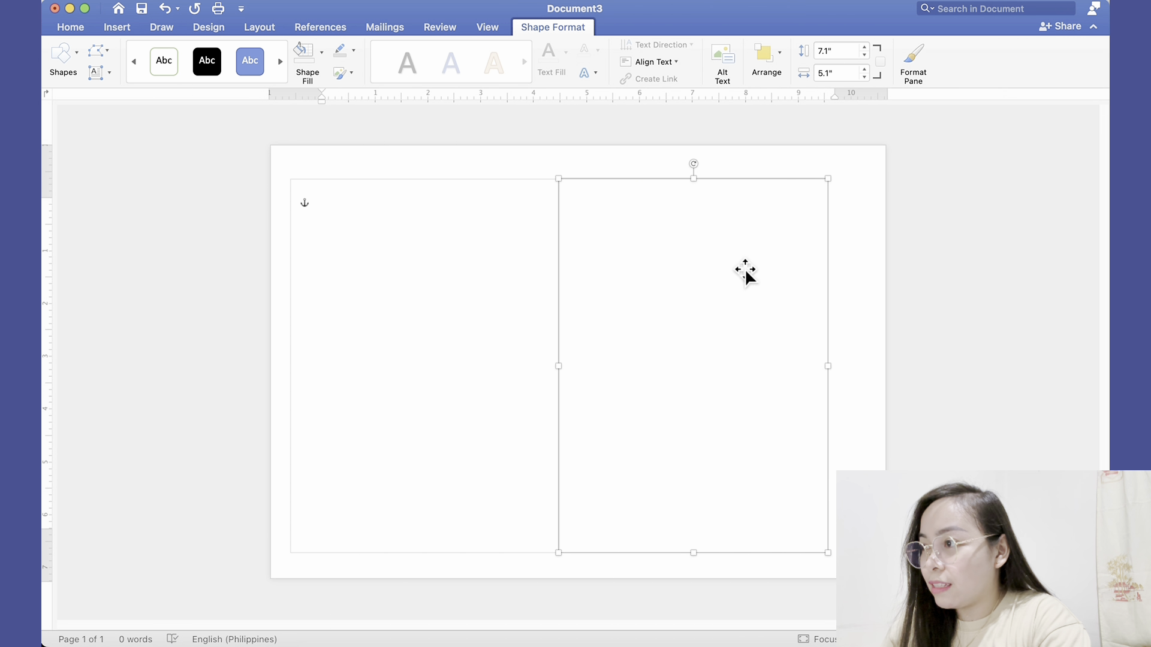
{"action": "left_click", "coordinate": [887, 325]}
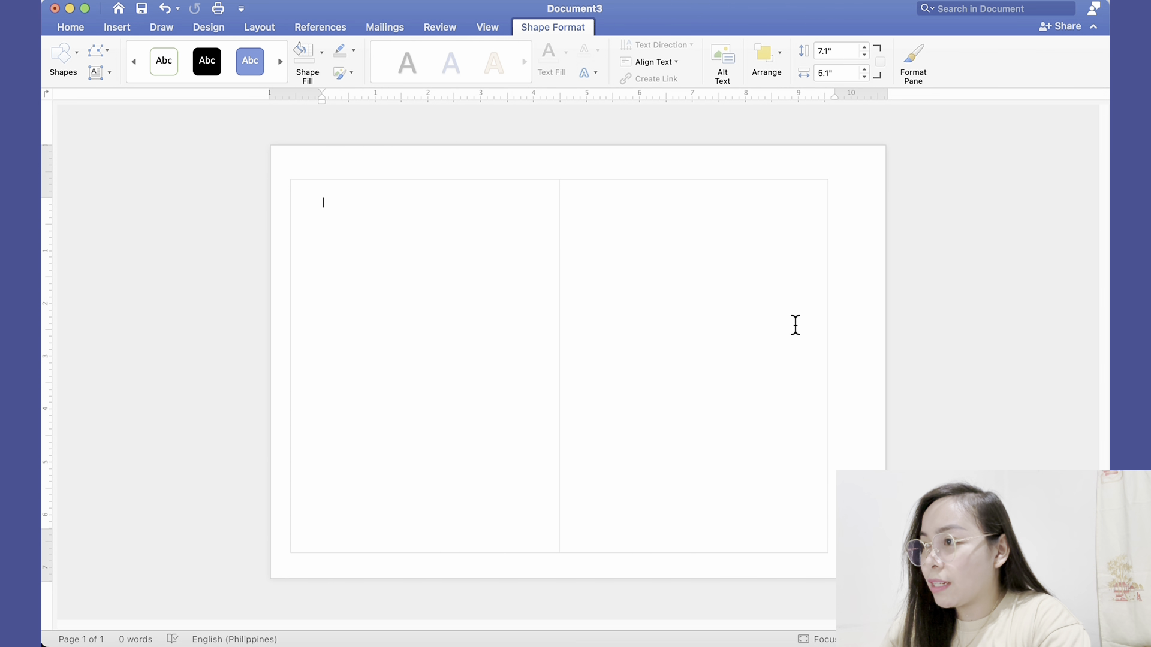
Fill the right rectangle with the recently used dark navy blue.
{"action": "left_click", "coordinate": [699, 335]}
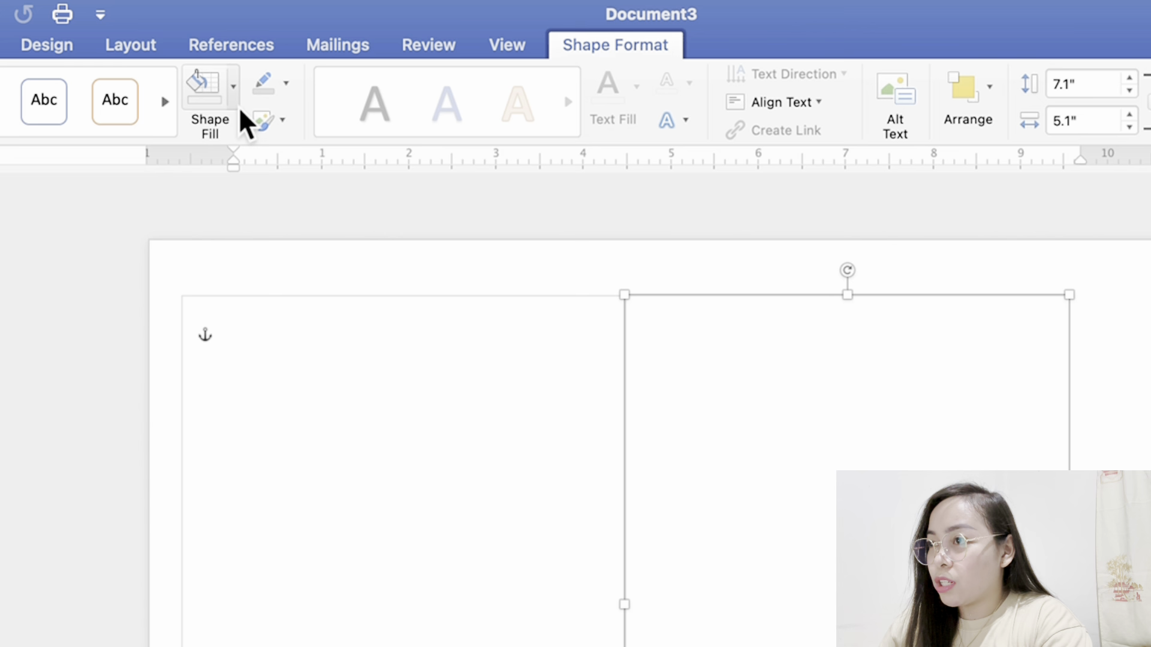
{"action": "left_click", "coordinate": [233, 90]}
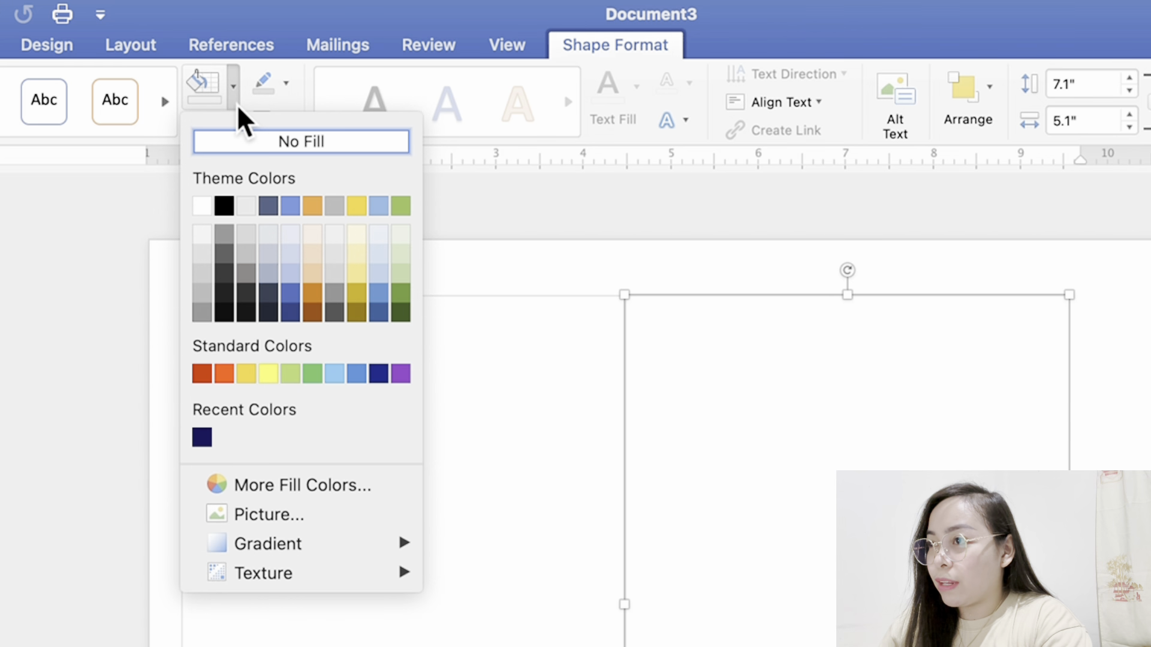
{"action": "left_click", "coordinate": [202, 437]}
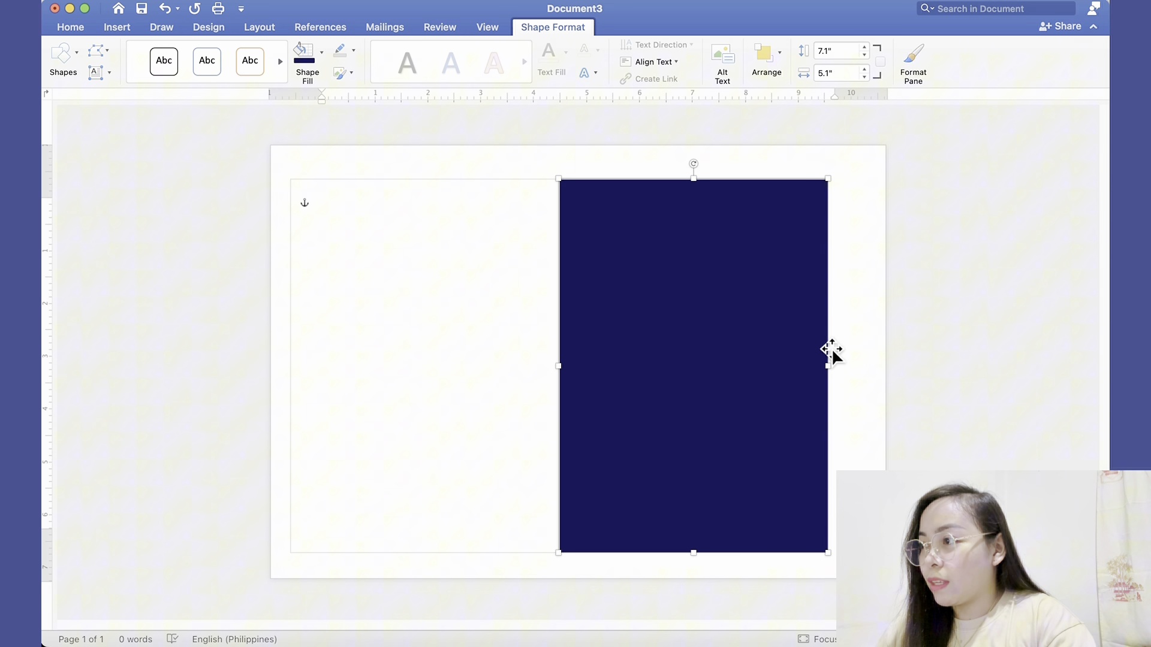
{"action": "left_click", "coordinate": [863, 340]}
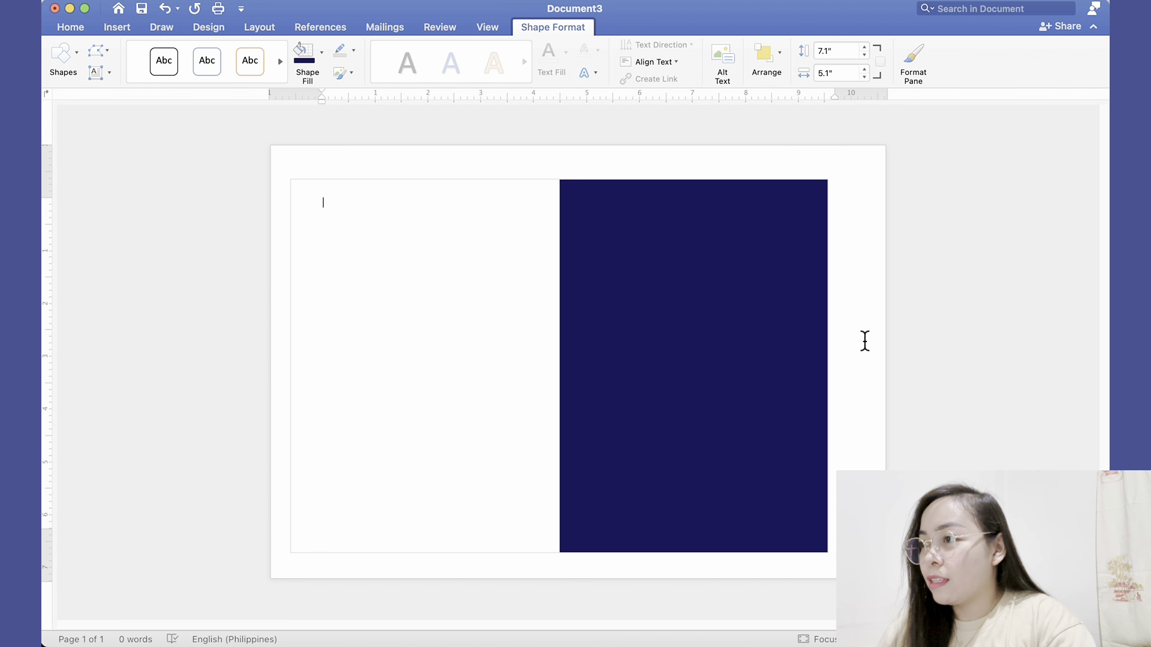
Duplicate the unfilled left rectangle and move the copy over the navy rectangle, level with its top edge.
{"action": "left_click", "coordinate": [405, 324]}
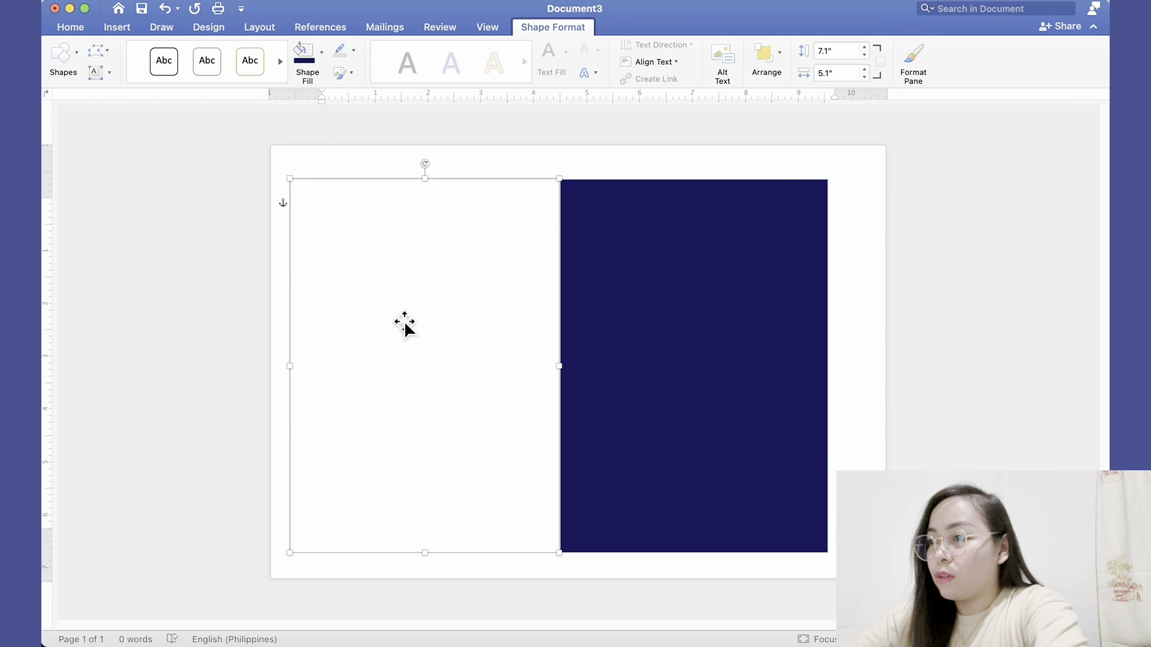
{"action": "key", "text": "super+v"}
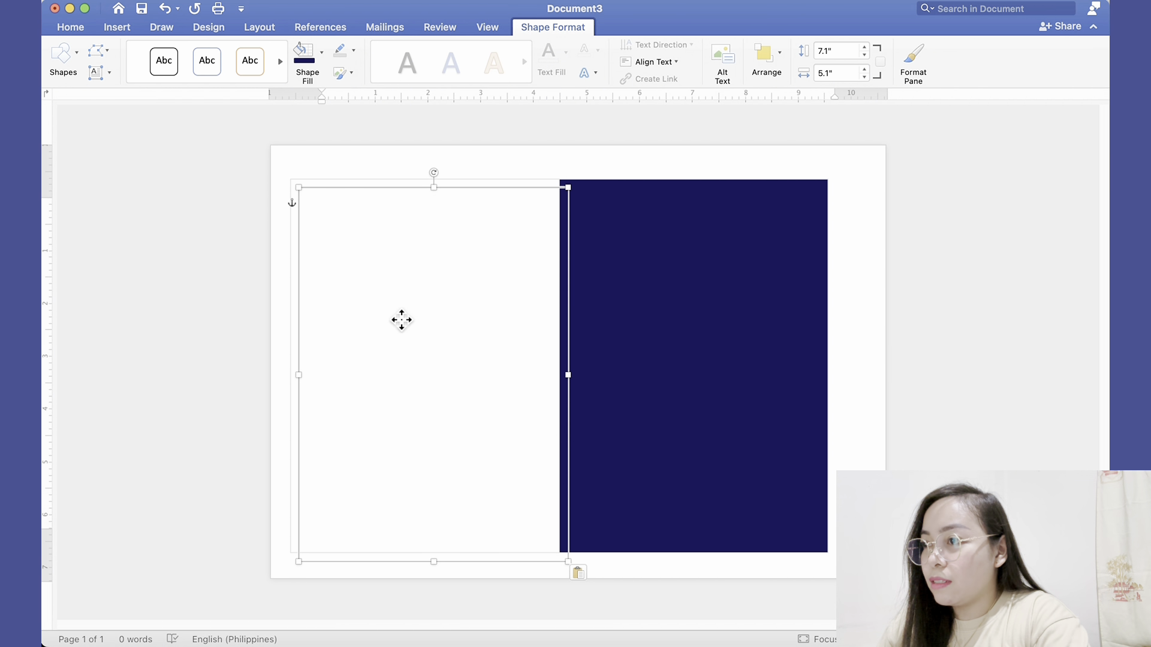
{"action": "left_click_drag", "start_coordinate": [405, 324], "coordinate": [702, 307]}
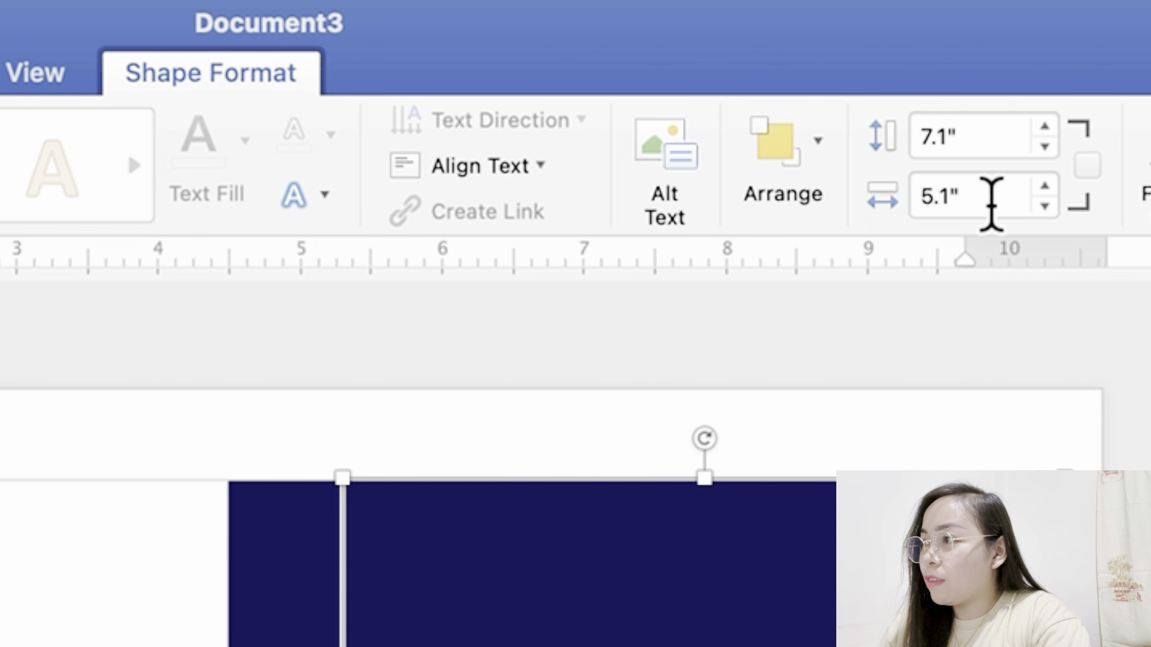
Set the copy's width to 0.5" and place the narrow strip against the navy rectangle's right edge.
{"action": "left_click_drag", "start_coordinate": [992, 203], "coordinate": [912, 231]}
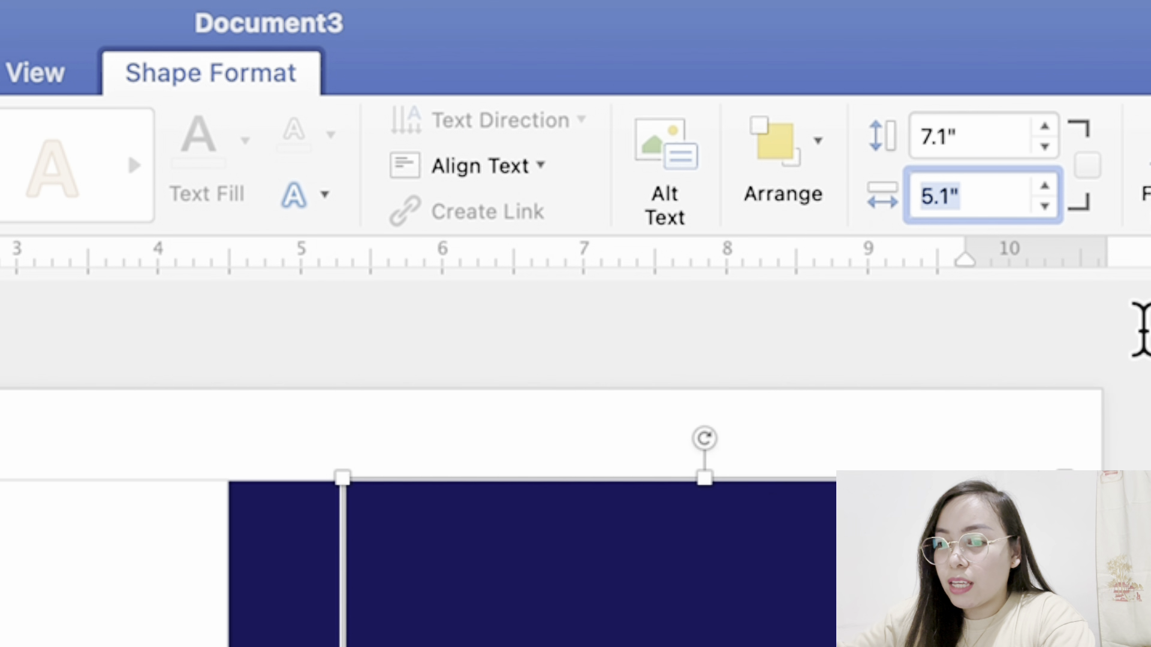
{"action": "key", "text": "BackSpace"}
{"action": "type", "text": ".5"}
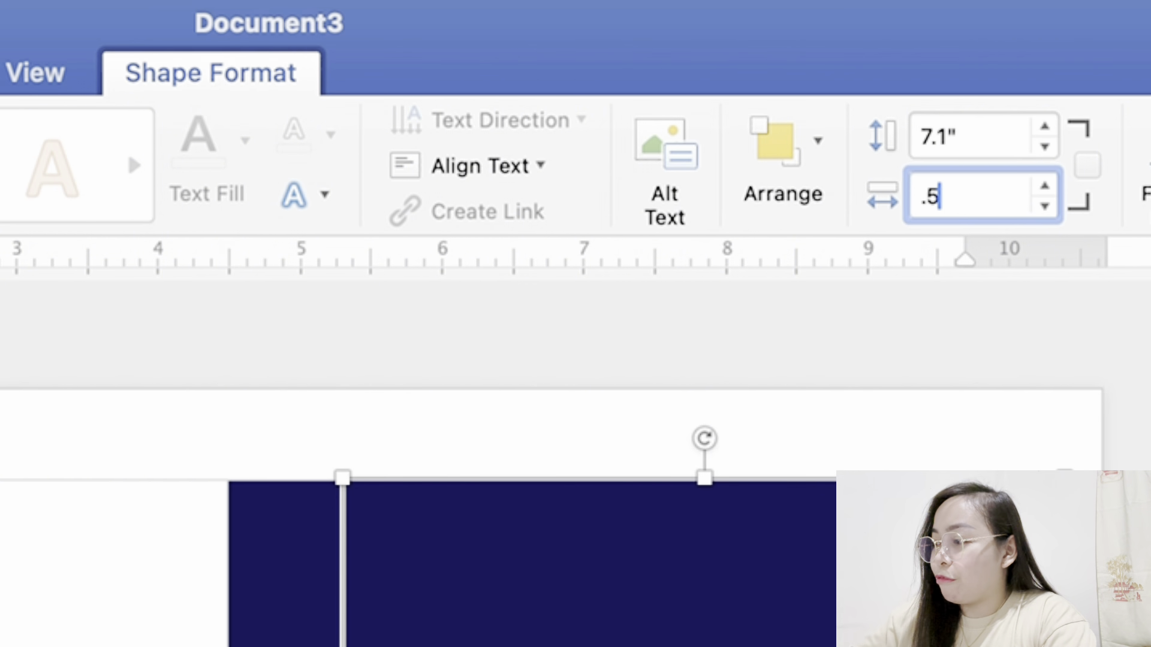
{"action": "key", "text": "Return"}
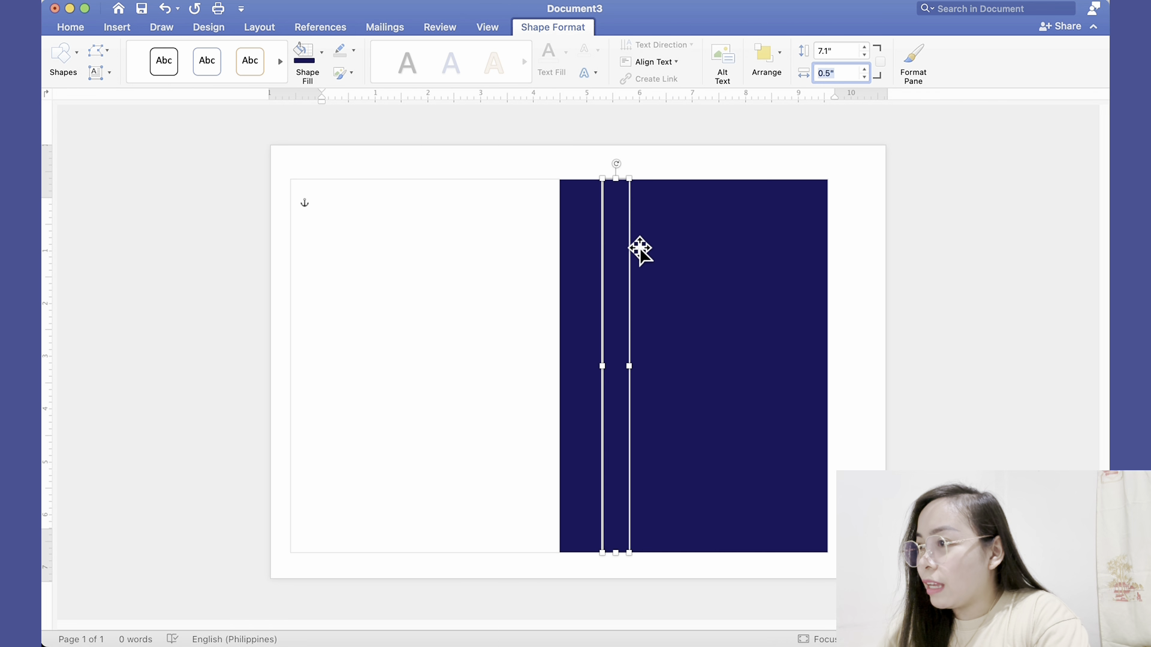
{"action": "left_click_drag", "start_coordinate": [634, 249], "coordinate": [861, 254]}
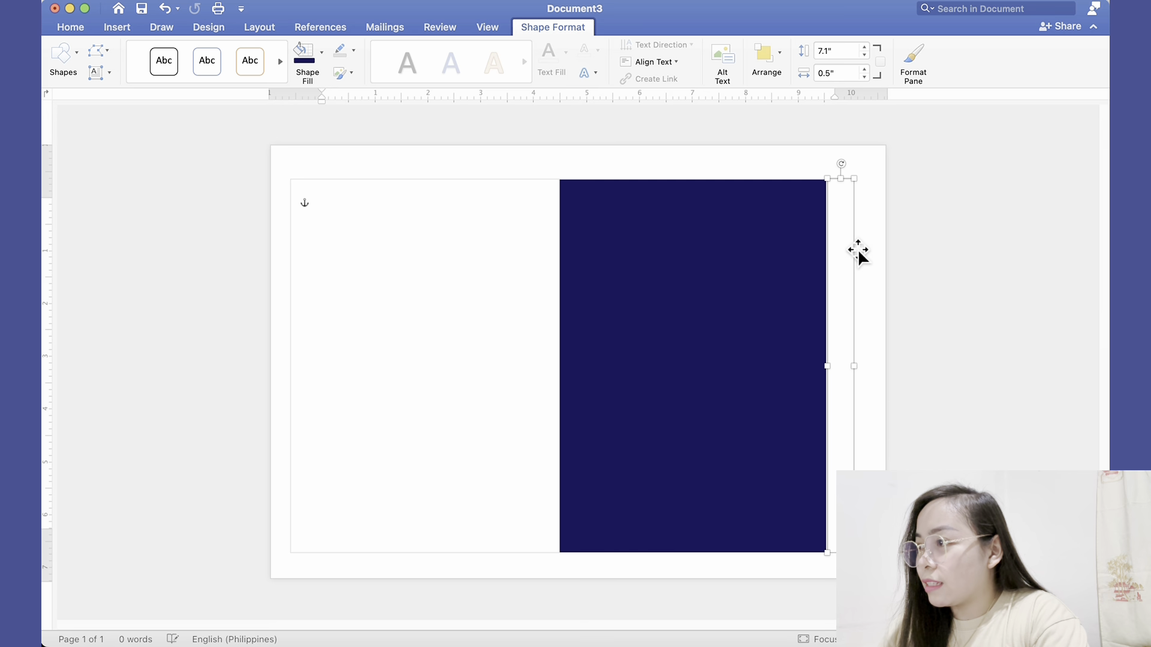
{"action": "left_click", "coordinate": [898, 250]}
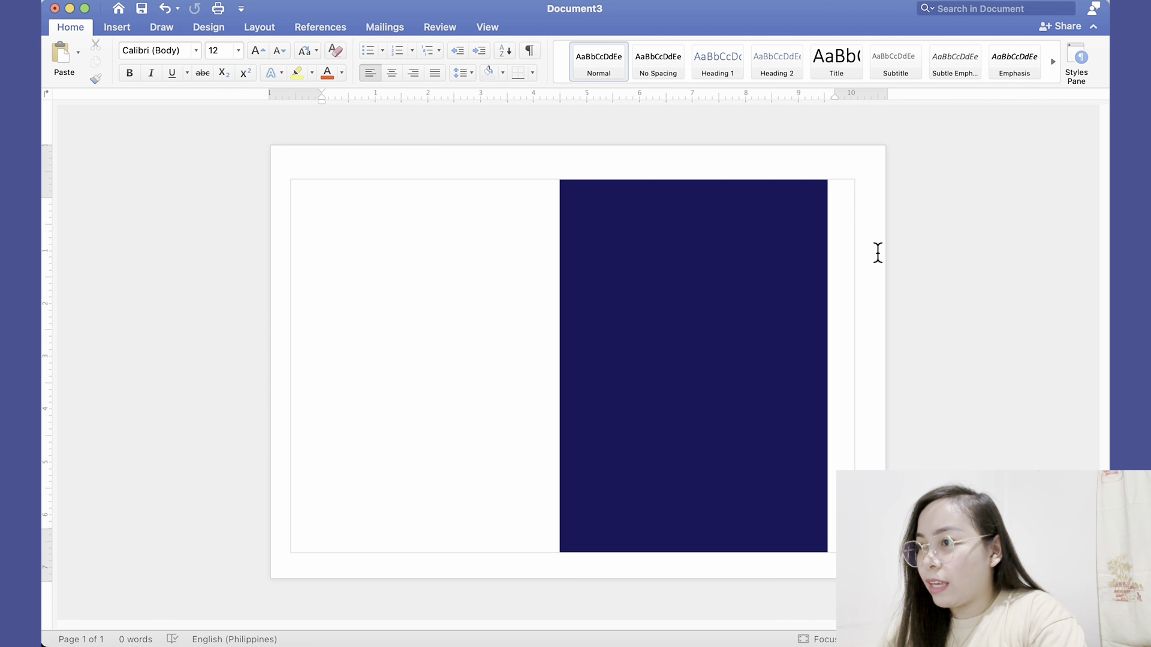
Duplicate the unfilled left rectangle and set the copy's height to 0.5".
{"action": "left_click", "coordinate": [481, 337]}
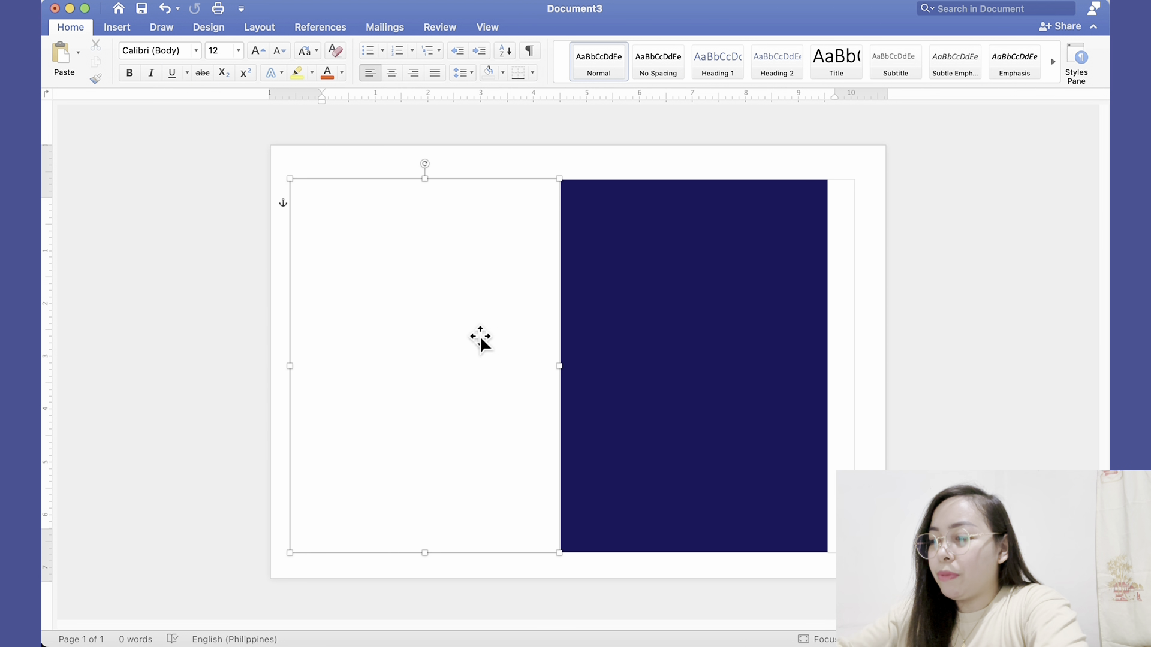
{"action": "key", "text": "super+v"}
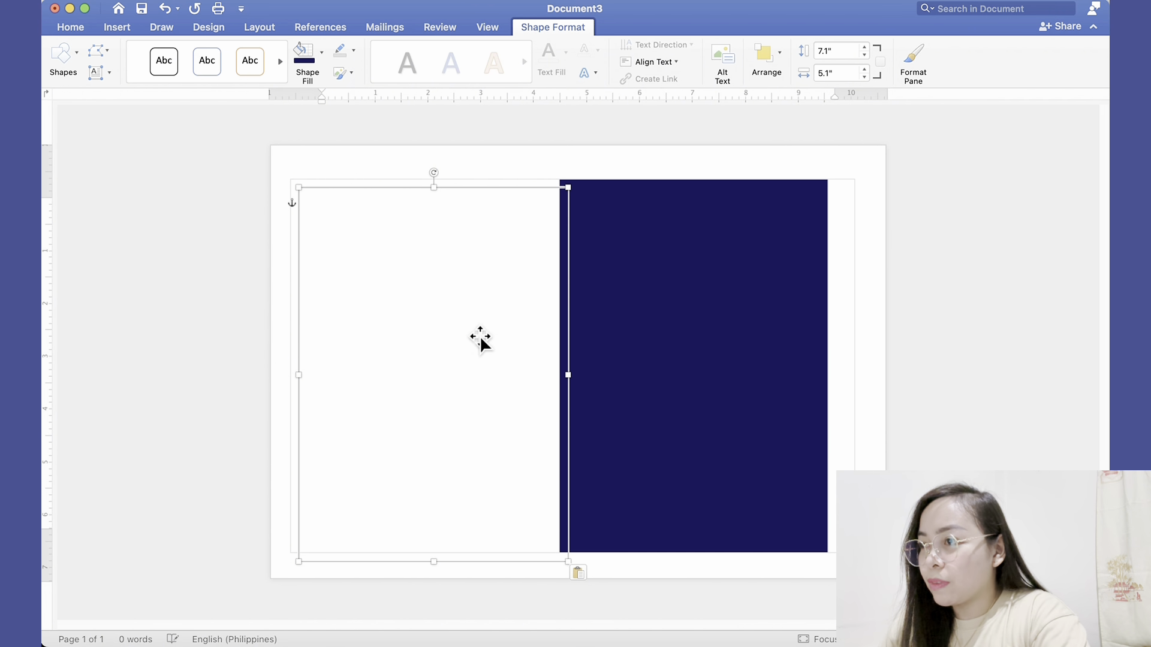
{"action": "left_click_drag", "start_coordinate": [479, 336], "coordinate": [557, 308]}
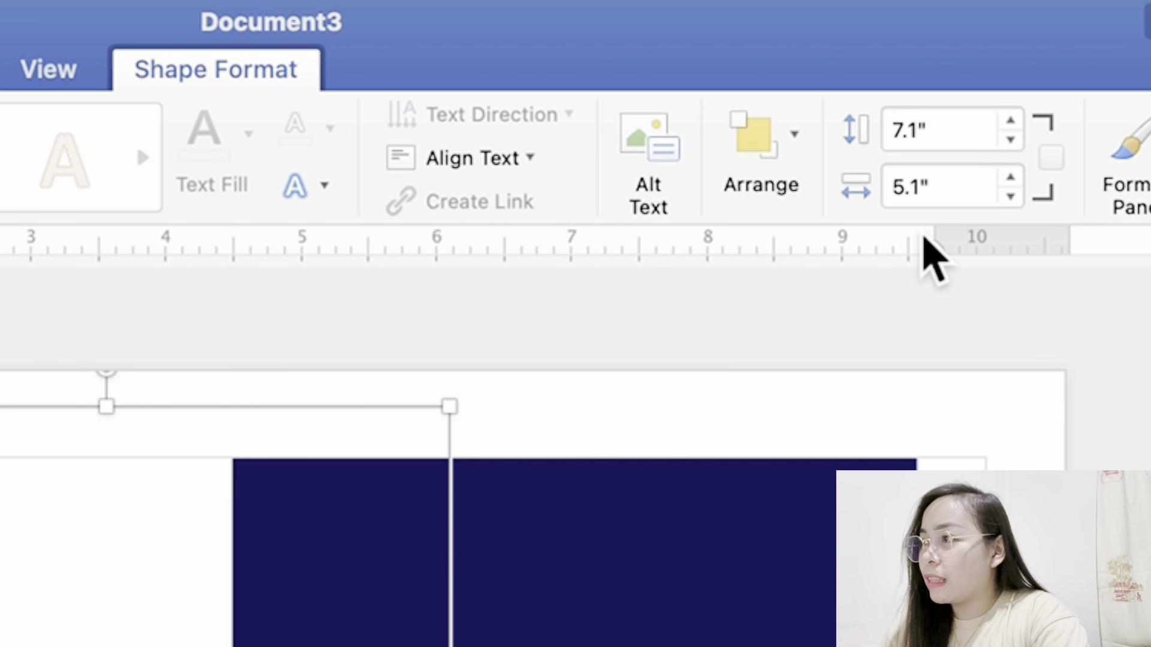
{"action": "left_click", "coordinate": [947, 144]}
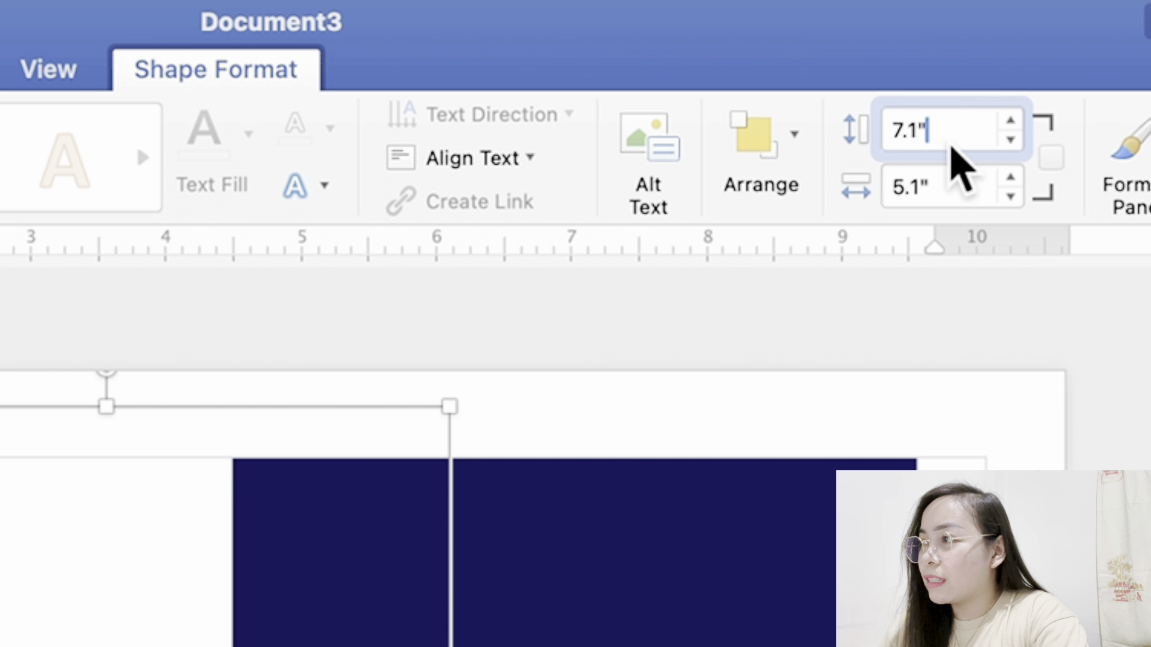
{"action": "left_click_drag", "start_coordinate": [947, 144], "coordinate": [889, 142]}
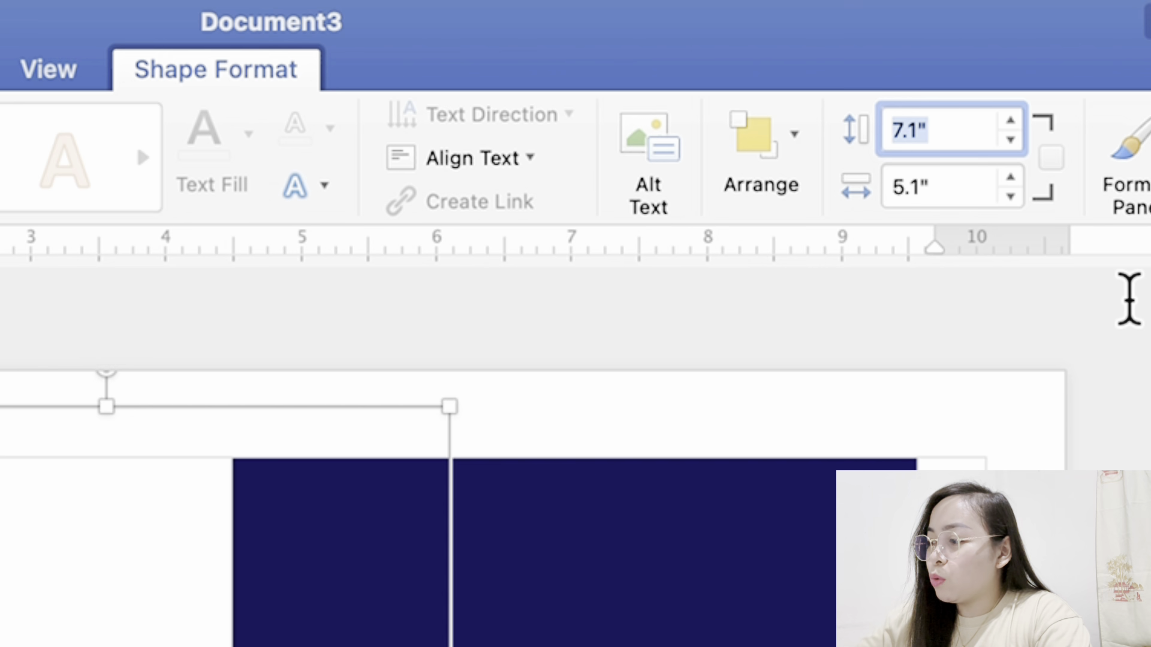
{"action": "type", "text": ".5"}
{"action": "key", "text": "Return"}
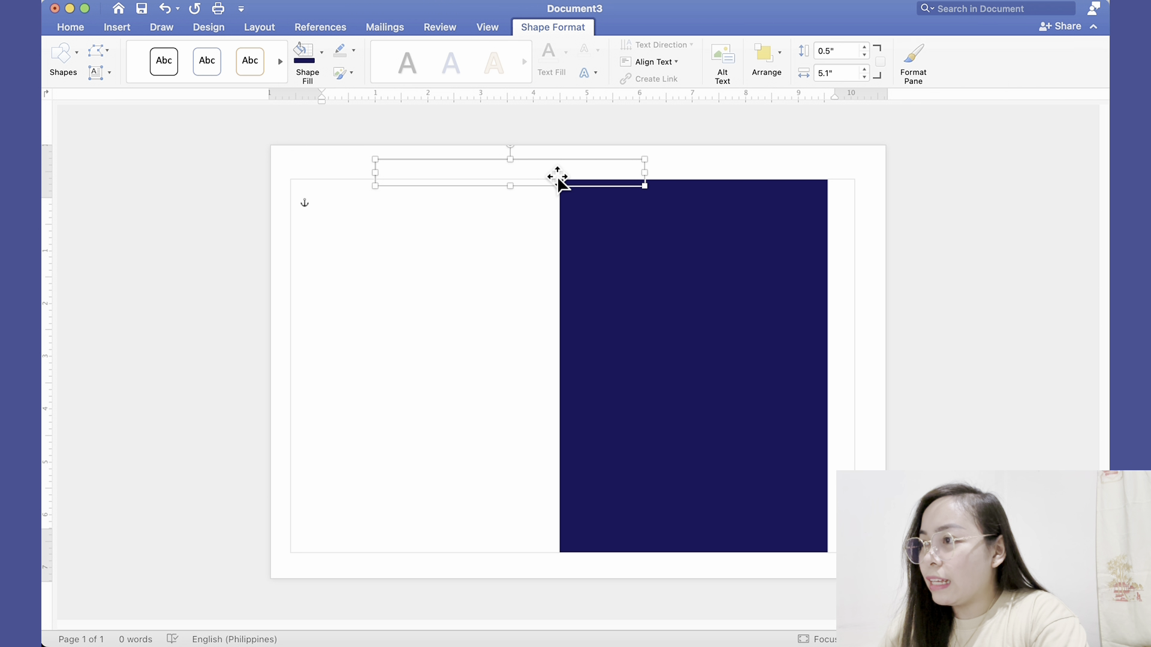
Place the 0.5" high strip flush against the navy rectangle's bottom edge, lined up with its left and right sides.
{"action": "left_click_drag", "start_coordinate": [558, 180], "coordinate": [741, 563]}
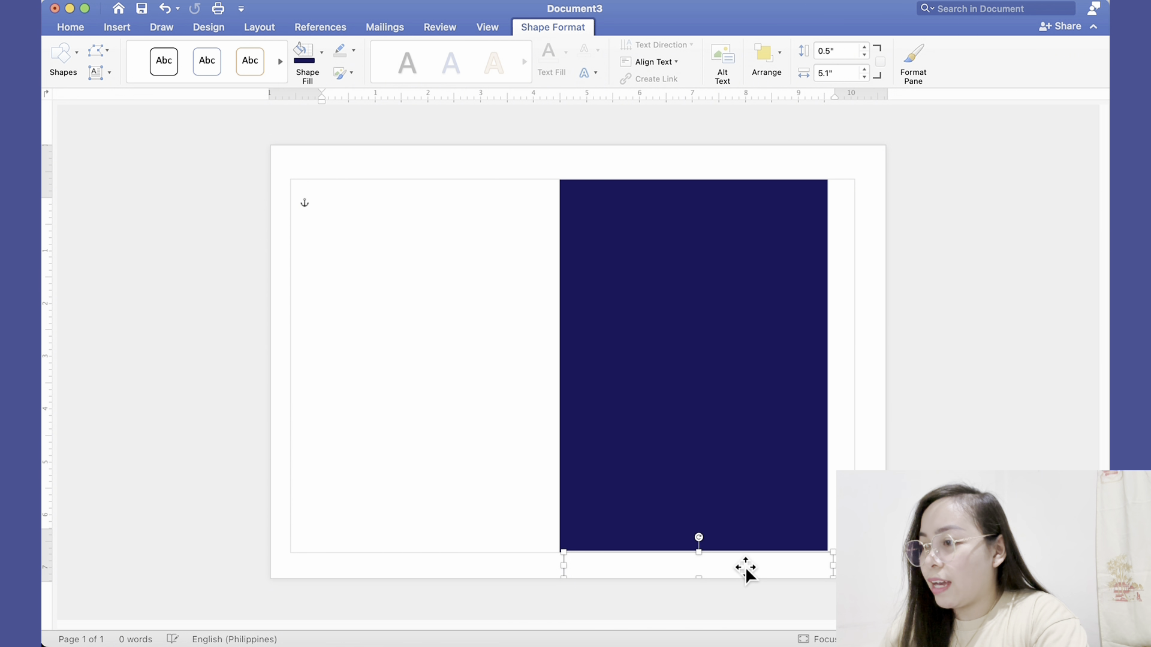
{"action": "key", "text": "Left"}
{"action": "key", "text": "Left"}
{"action": "key", "text": "Left"}
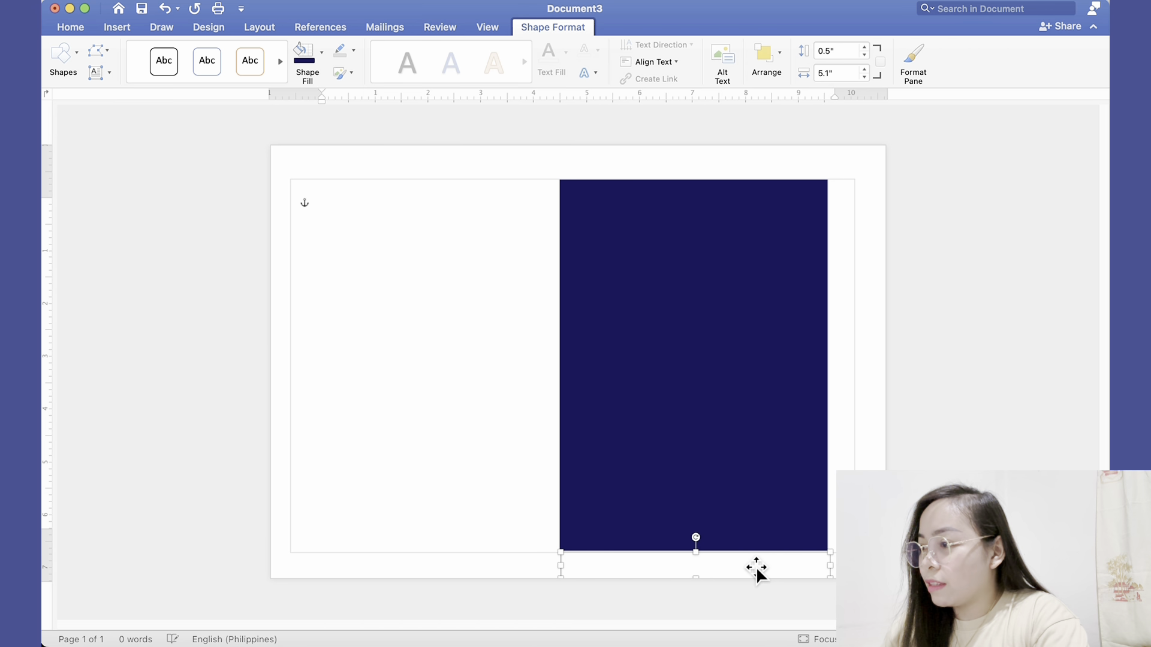
{"action": "key", "text": "Left"}
{"action": "left_click", "coordinate": [923, 539]}
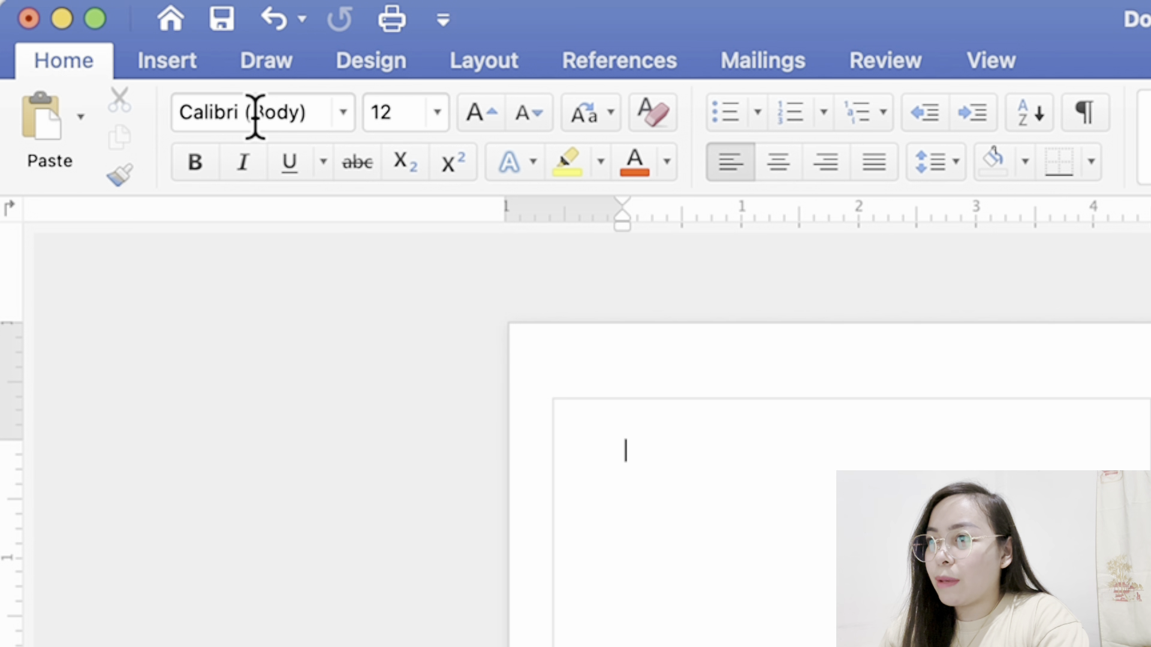
Draw a chord shape about 3.89" high and 3.77" wide across the boundary between the white and navy panels.
{"action": "left_click", "coordinate": [191, 71]}
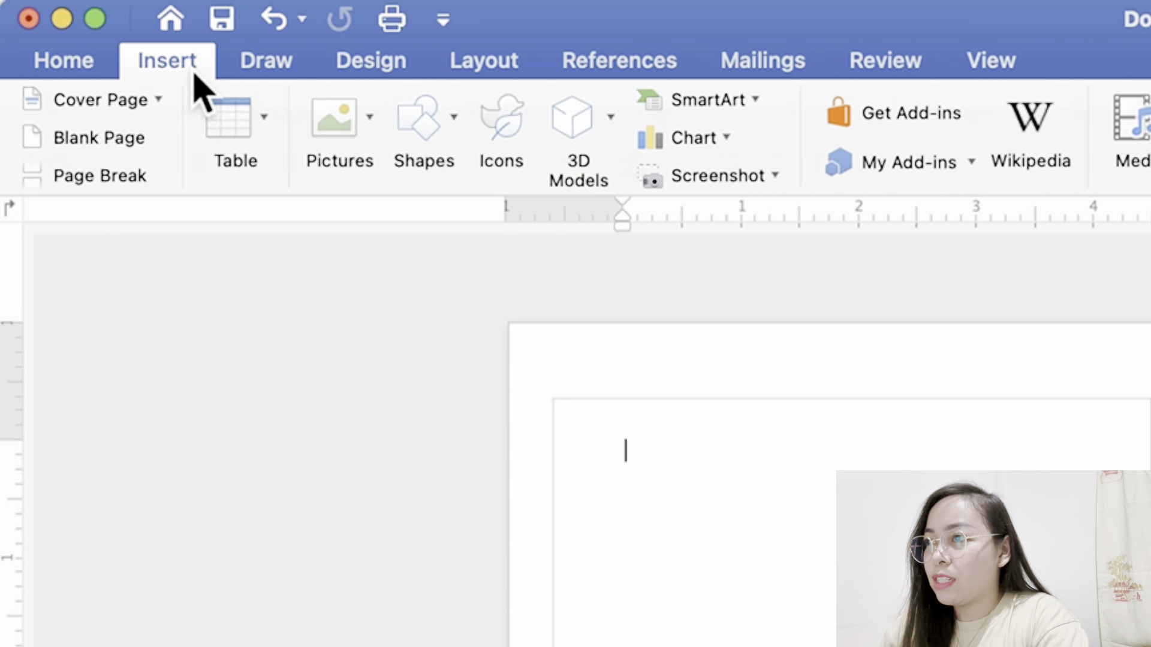
{"action": "left_click", "coordinate": [435, 132]}
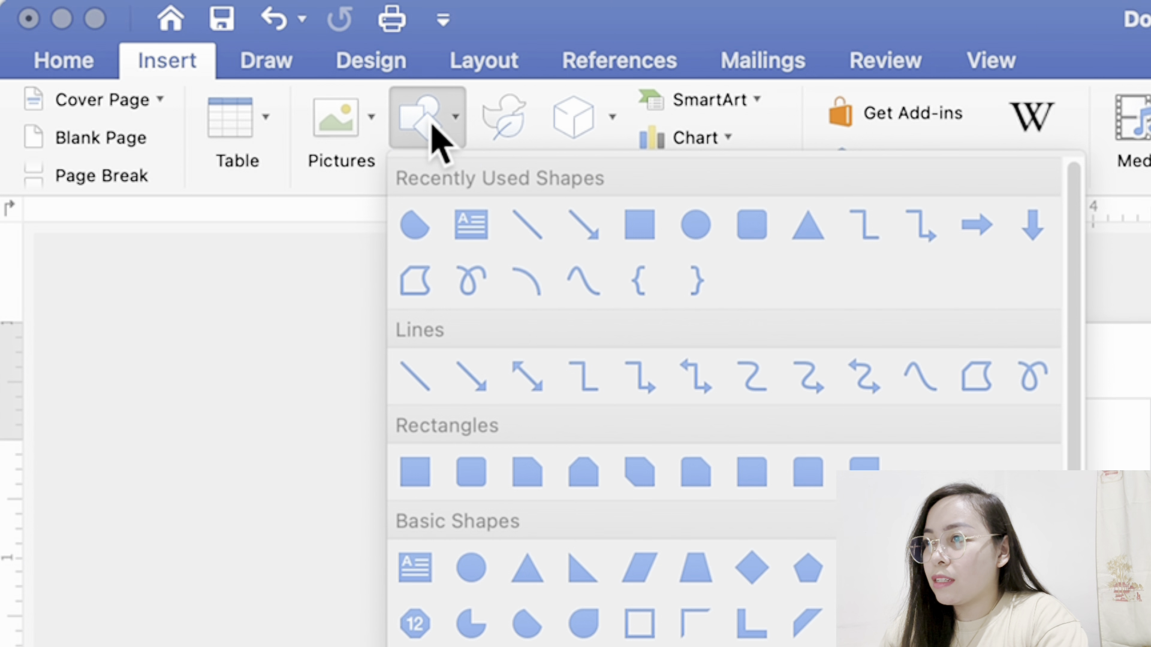
{"action": "left_click", "coordinate": [427, 234]}
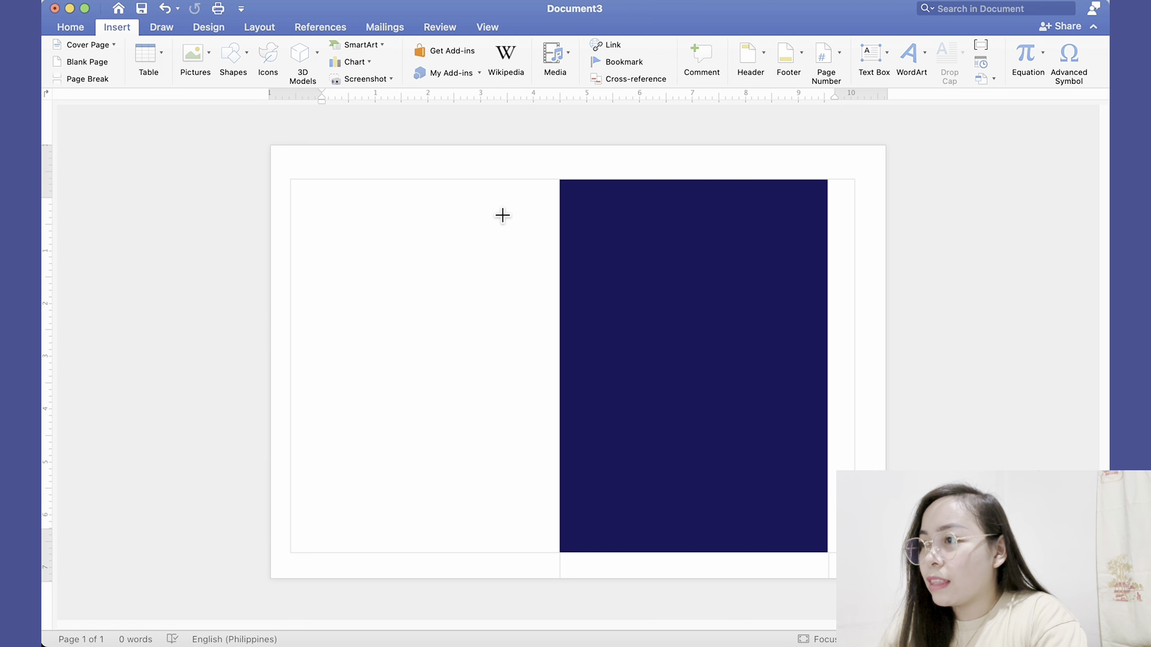
{"action": "left_click_drag", "start_coordinate": [503, 216], "coordinate": [700, 419]}
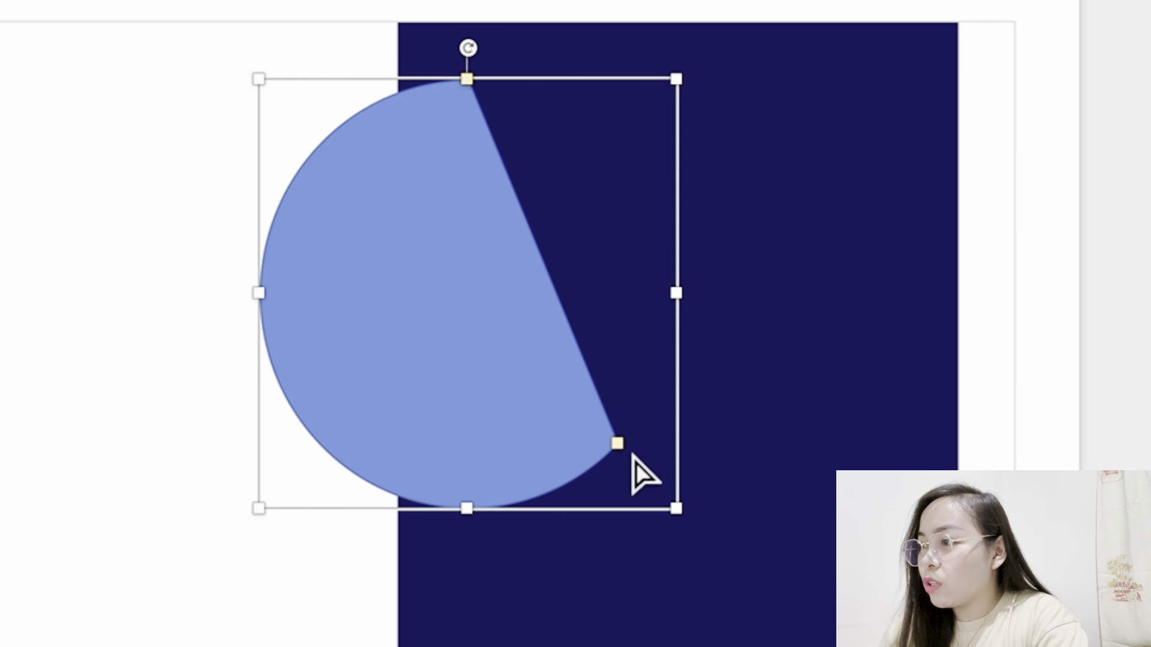
Reshape the chord into a half circle and place it flat side up near the navy rectangle's top edge.
{"action": "left_click_drag", "start_coordinate": [618, 445], "coordinate": [491, 516]}
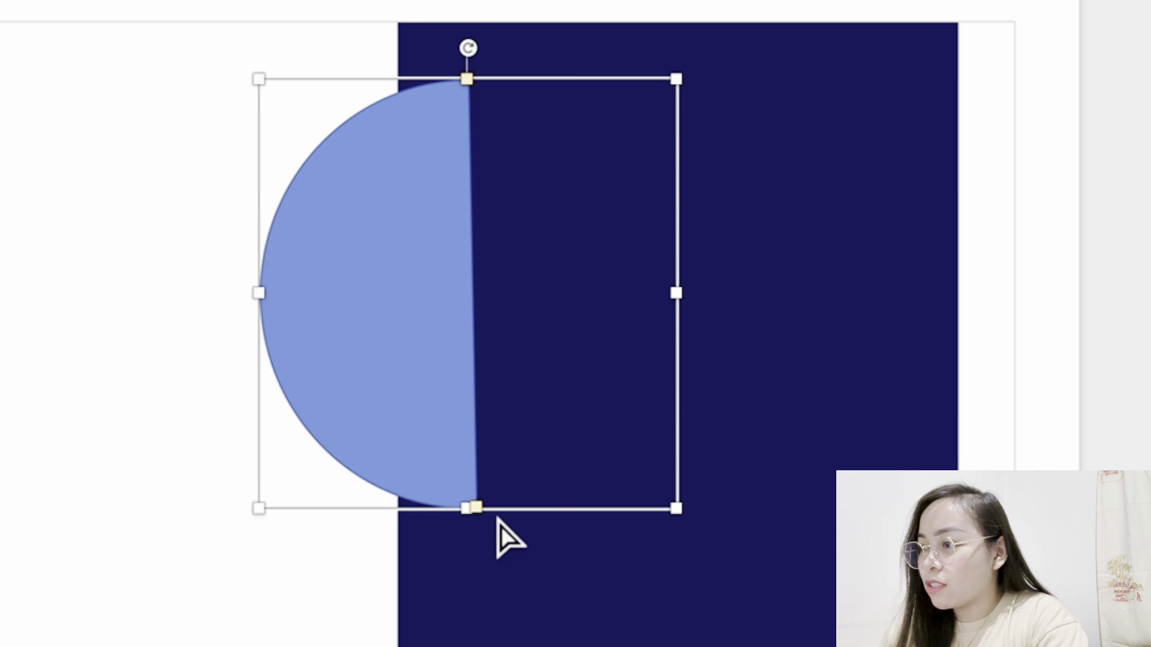
{"action": "left_click_drag", "start_coordinate": [475, 515], "coordinate": [485, 517]}
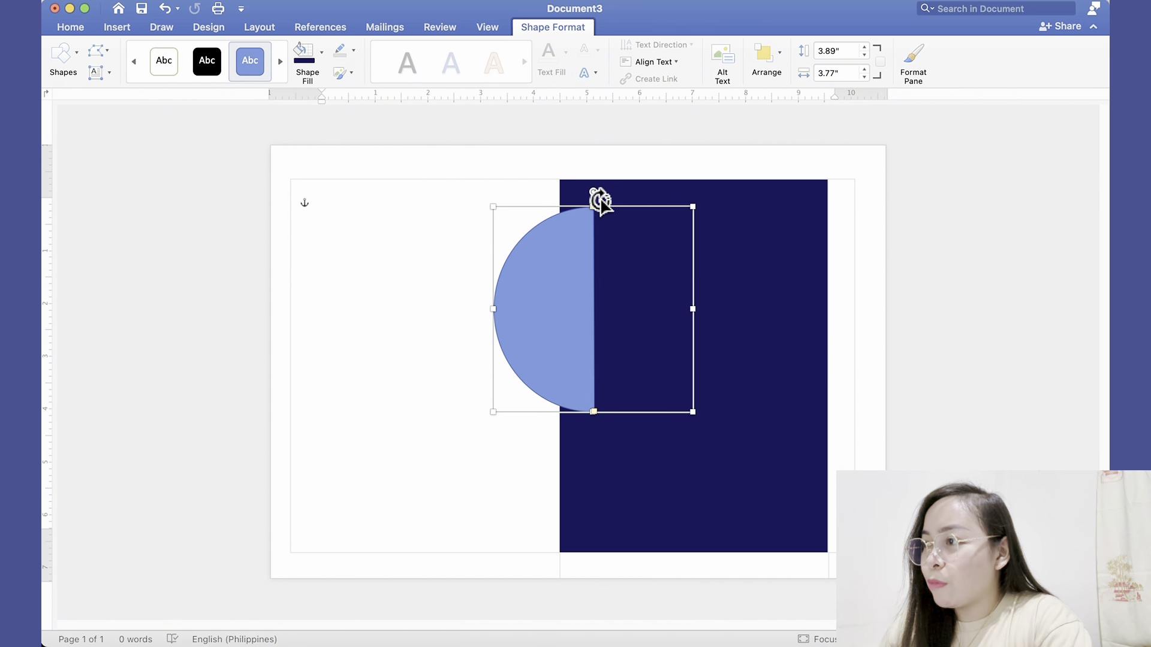
{"action": "left_click_drag", "start_coordinate": [600, 199], "coordinate": [526, 318]}
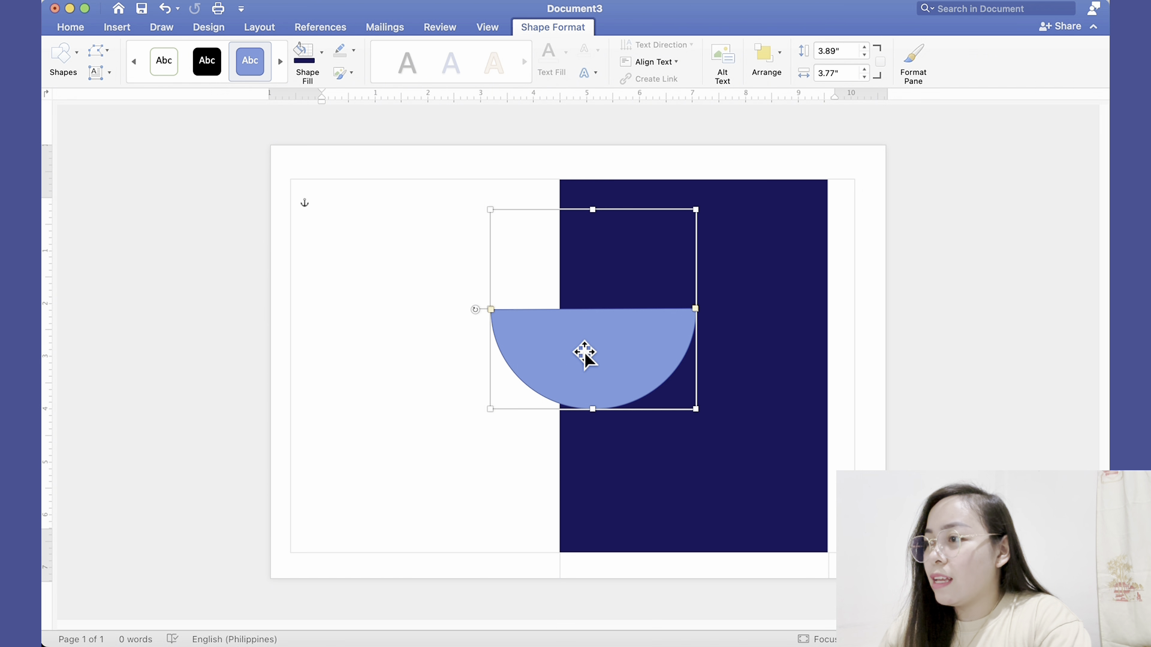
{"action": "left_click_drag", "start_coordinate": [597, 341], "coordinate": [669, 230]}
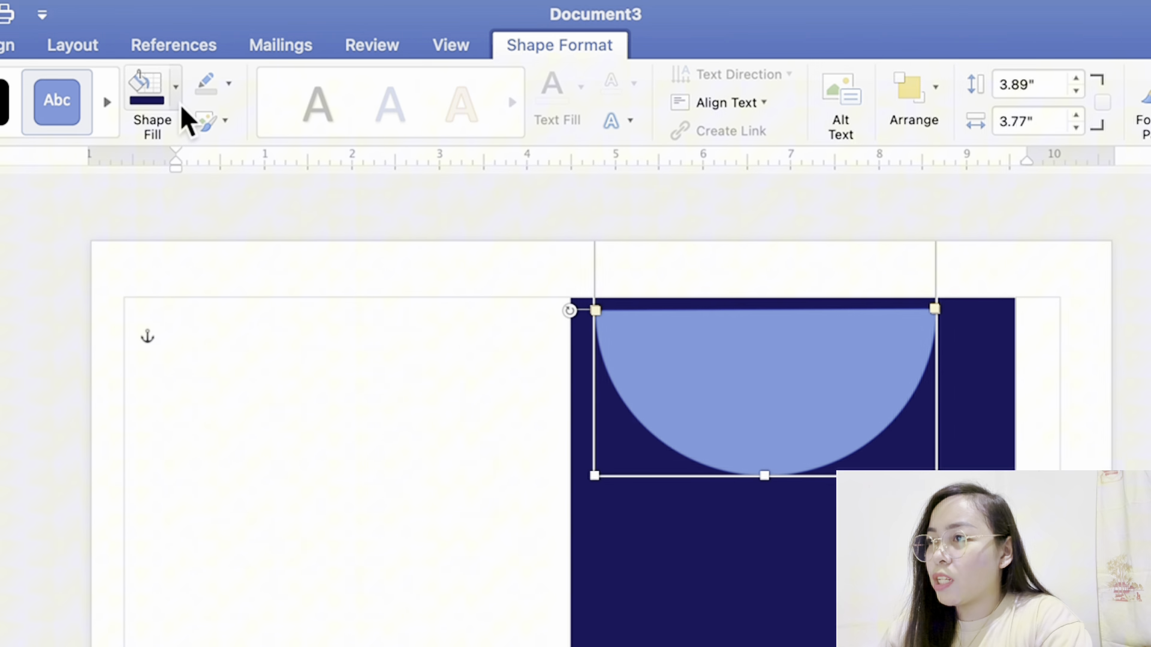
Remove the half circle's fill and give it a light grey outline.
{"action": "left_click", "coordinate": [324, 62]}
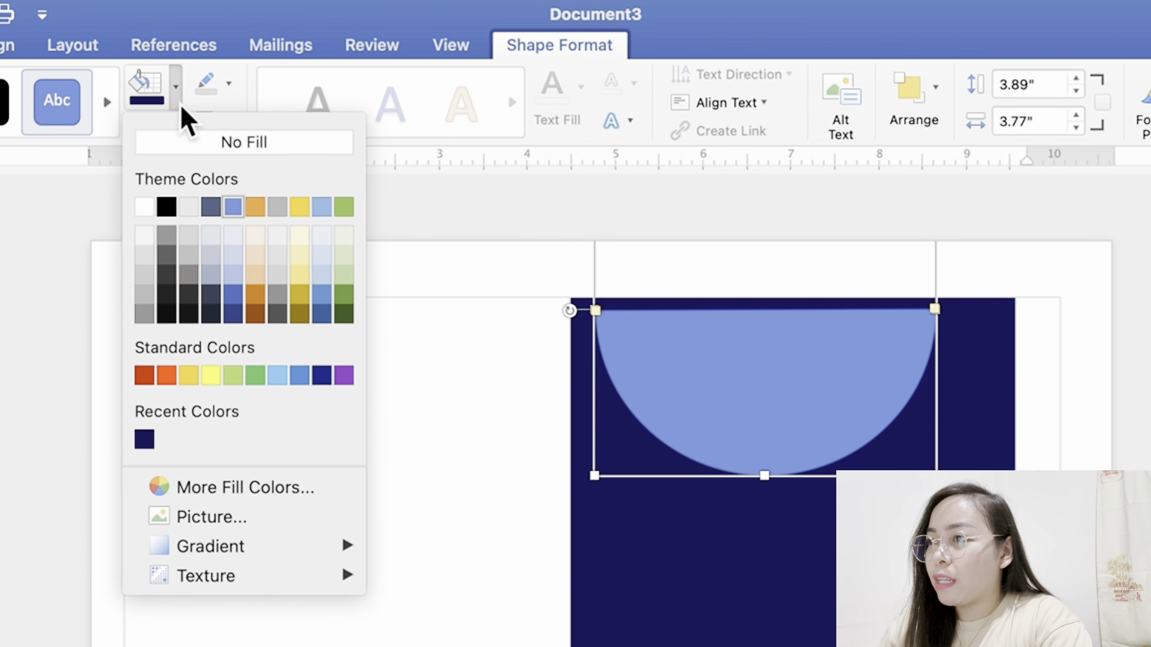
{"action": "left_click", "coordinate": [185, 144]}
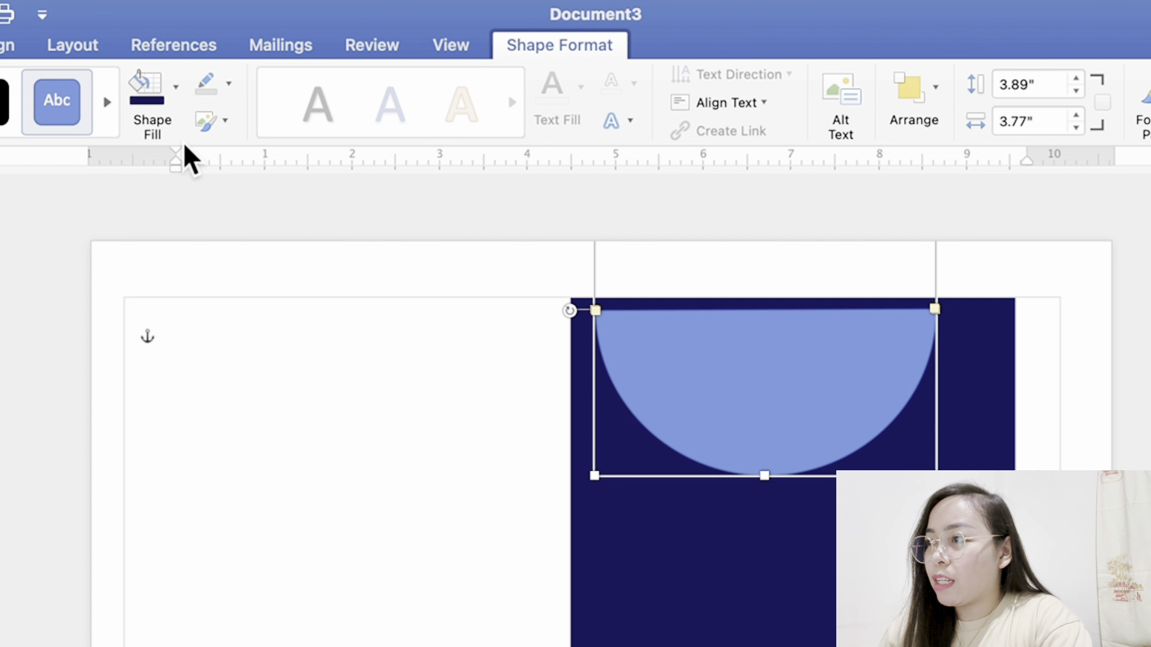
{"action": "left_click", "coordinate": [230, 89]}
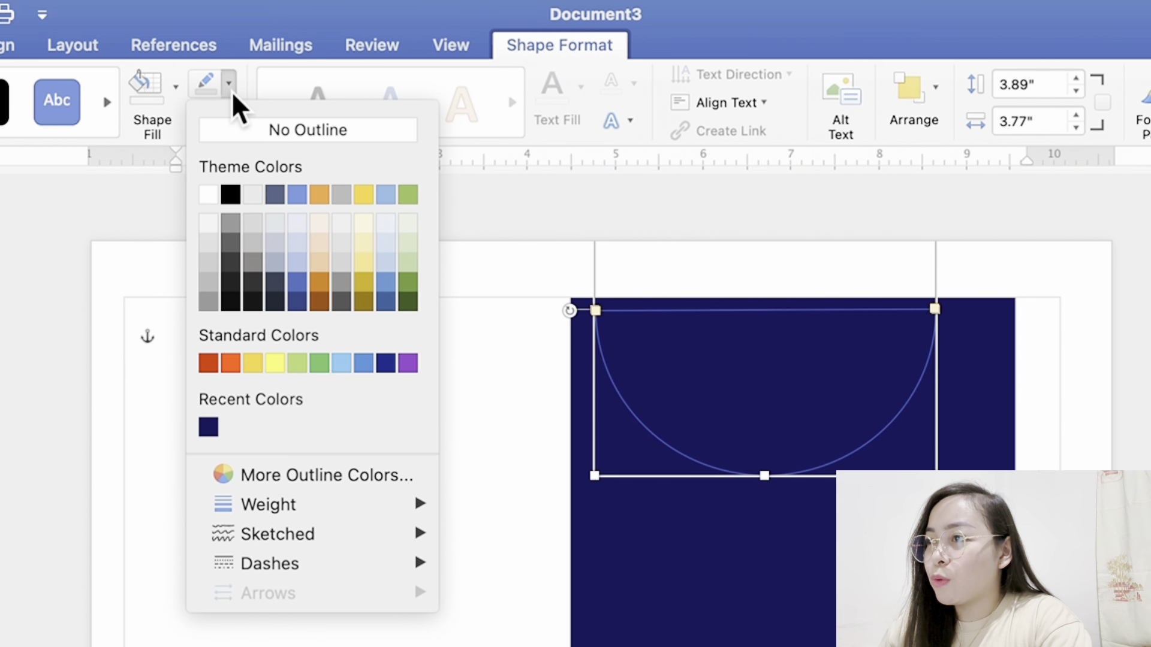
{"action": "left_click", "coordinate": [208, 242]}
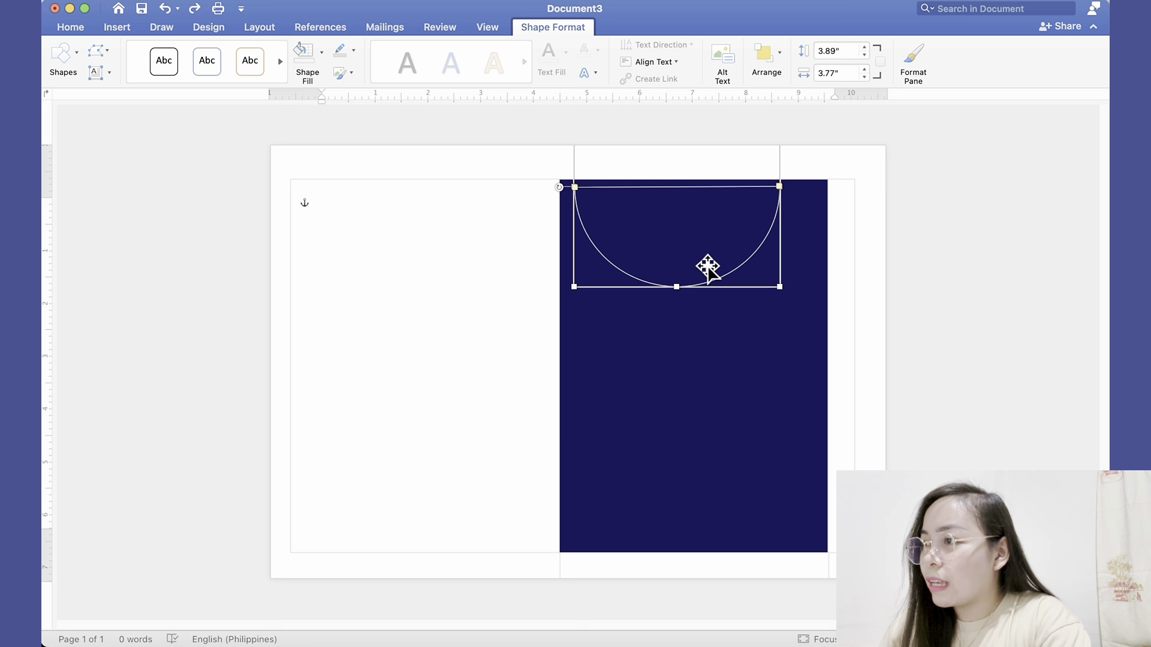
Stretch the half circle to about 5.08" so it spans the navy rectangle, with its flat side on the top edge.
{"action": "left_click_drag", "start_coordinate": [707, 266], "coordinate": [693, 264]}
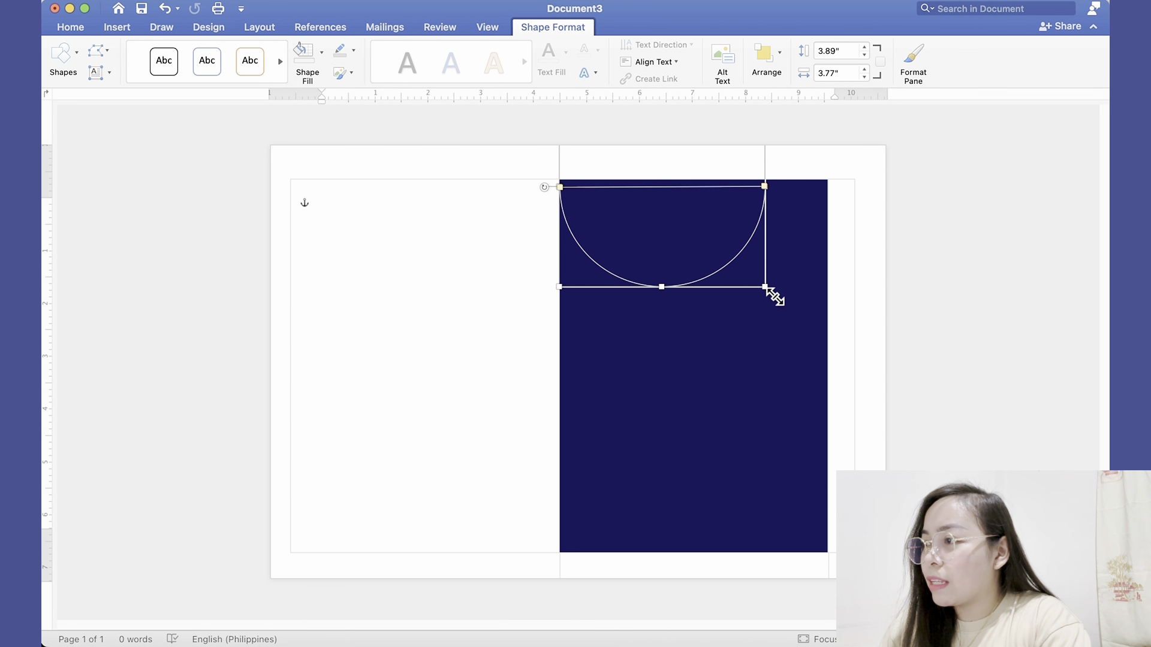
{"action": "left_click_drag", "start_coordinate": [766, 288], "coordinate": [829, 288]}
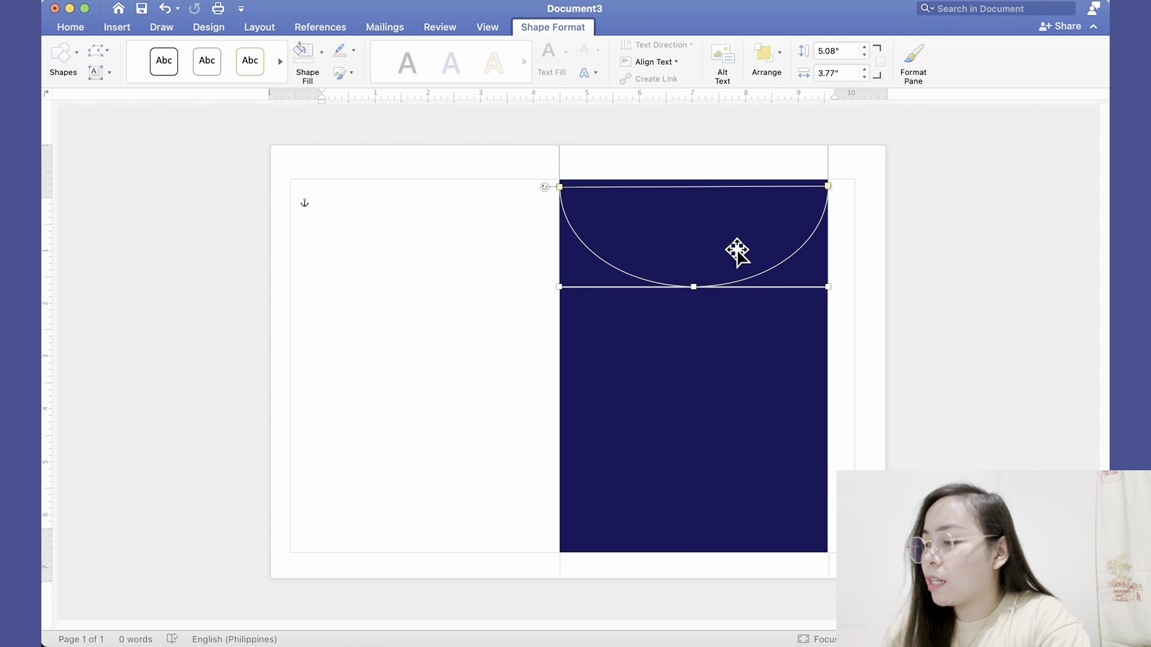
{"action": "key", "text": "Up"}
{"action": "key", "text": "Up"}
{"action": "key", "text": "Up"}
{"action": "key", "text": "Up"}
{"action": "key", "text": "Up"}
{"action": "key", "text": "Up"}
{"action": "key", "text": "Up"}
{"action": "key", "text": "Up"}
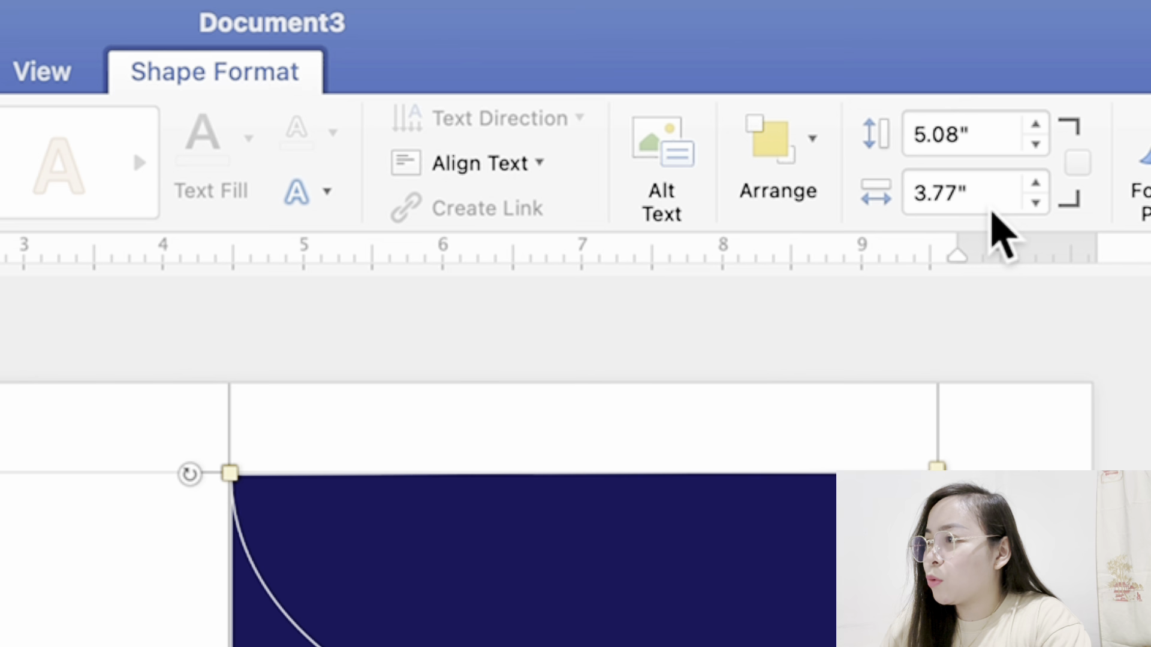
Set the half circle's width to 1" and realign the flattened curve with the navy rectangle's top corners.
{"action": "left_click_drag", "start_coordinate": [991, 211], "coordinate": [919, 206]}
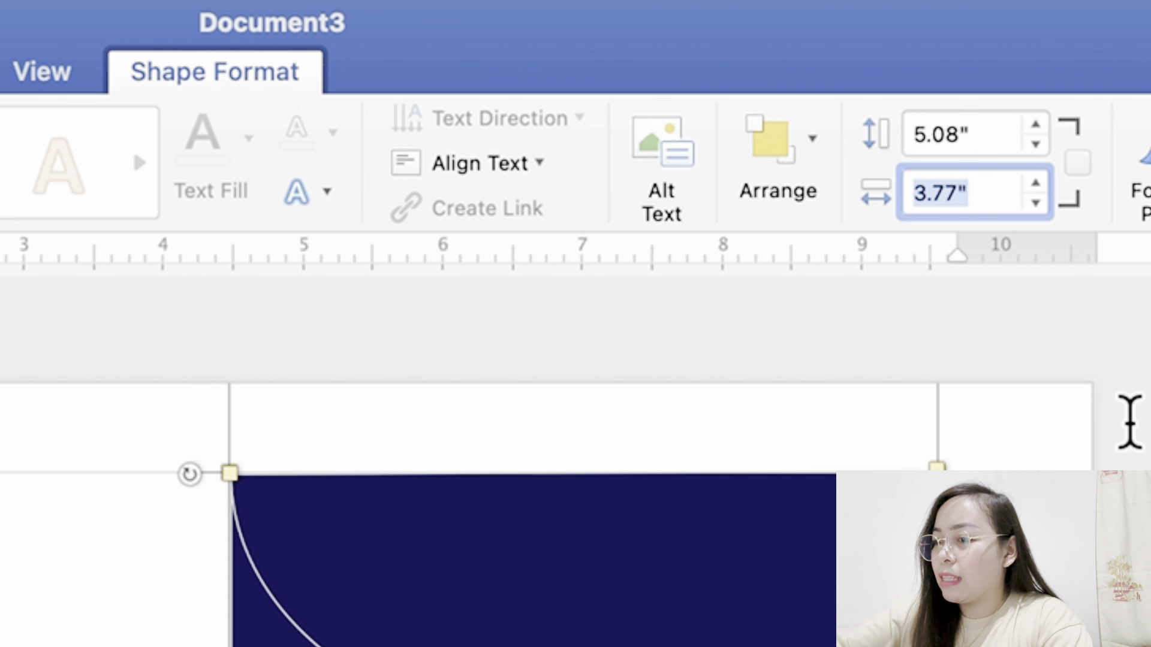
{"action": "type", "text": "1"}
{"action": "key", "text": "Return"}
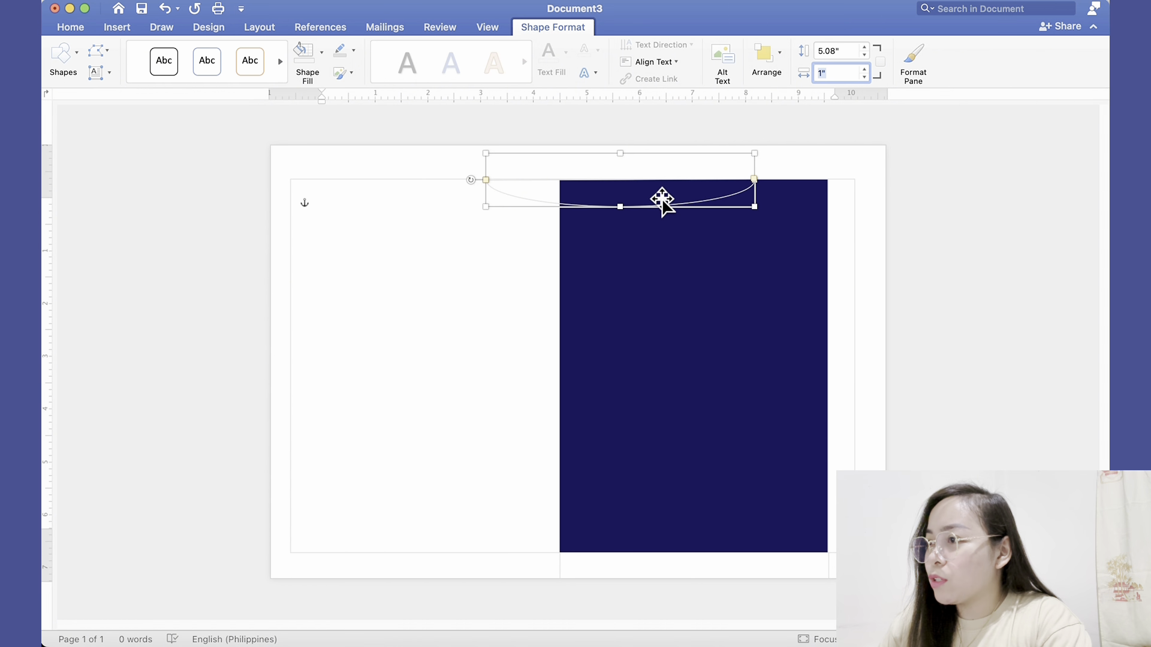
{"action": "left_click_drag", "start_coordinate": [661, 200], "coordinate": [728, 190]}
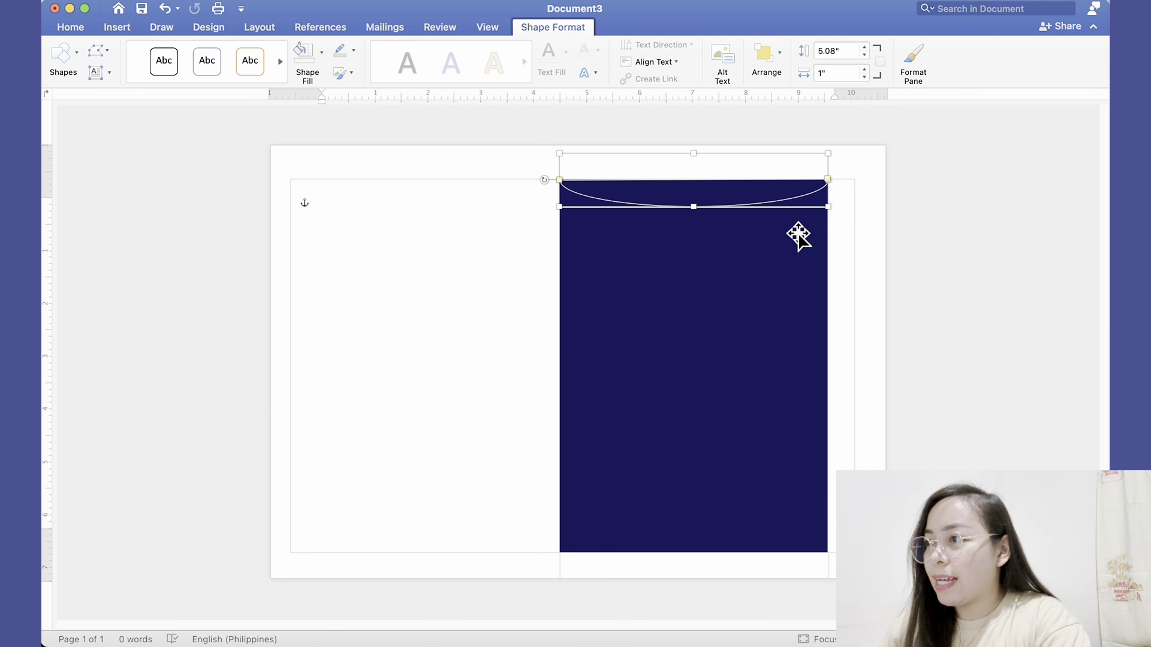
{"action": "left_click", "coordinate": [953, 290]}
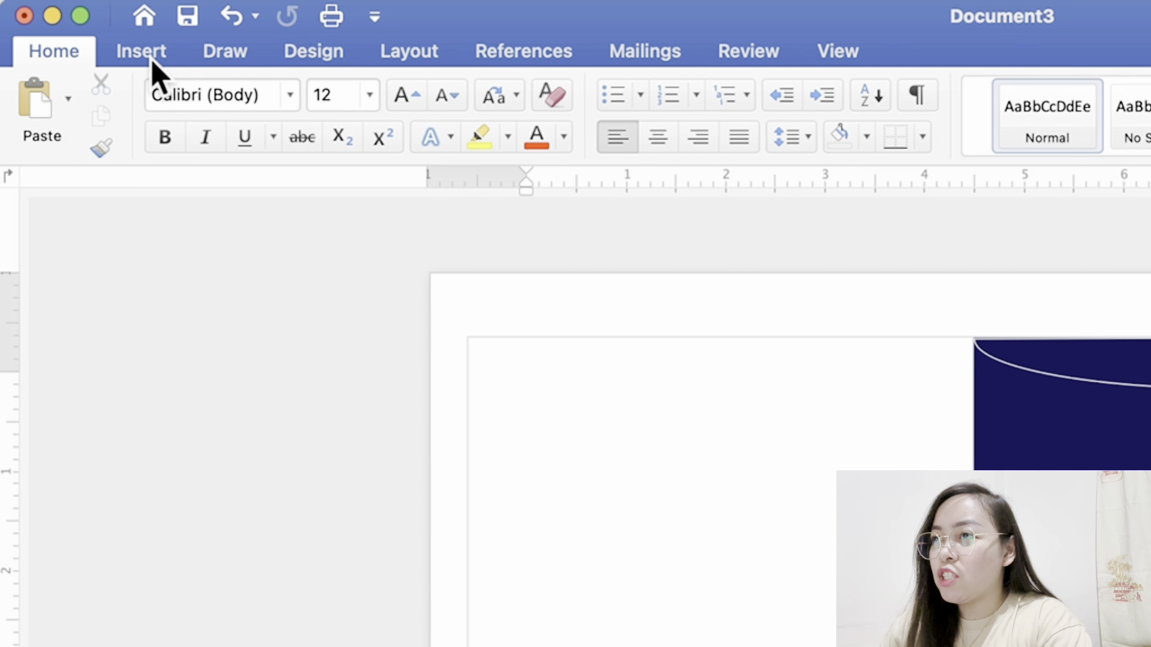
Insert the picture "blue and pink flower.png" from the PORTRAIT ENVELOPE folder.
{"action": "left_click", "coordinate": [152, 60]}
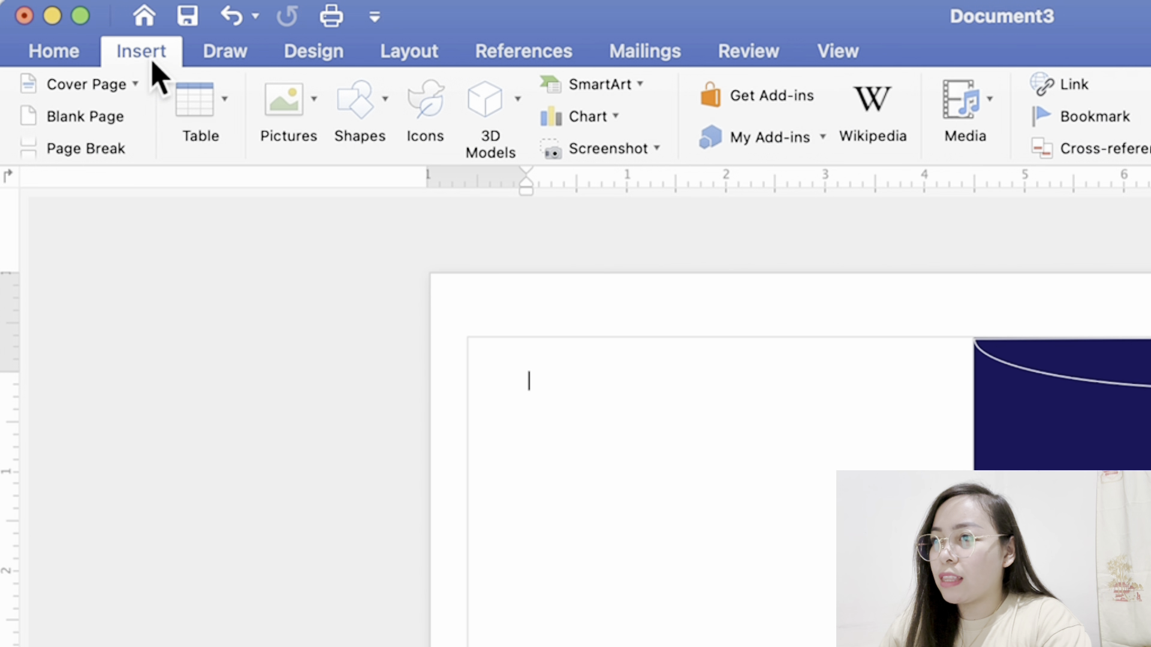
{"action": "left_click", "coordinate": [300, 117]}
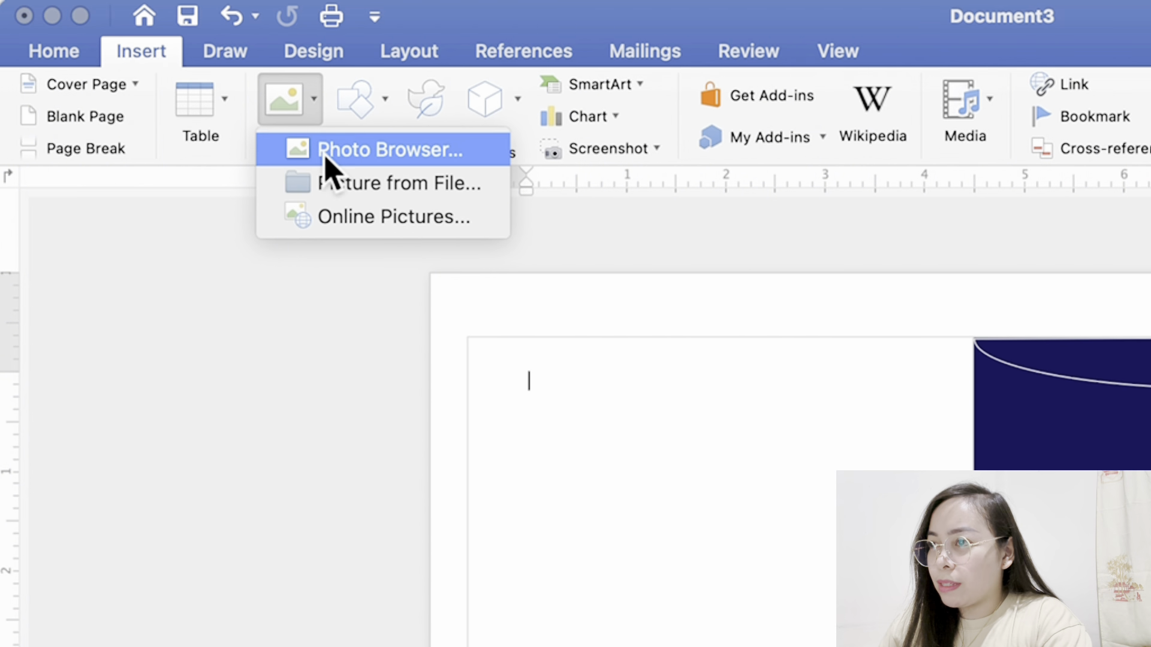
{"action": "left_click", "coordinate": [339, 191]}
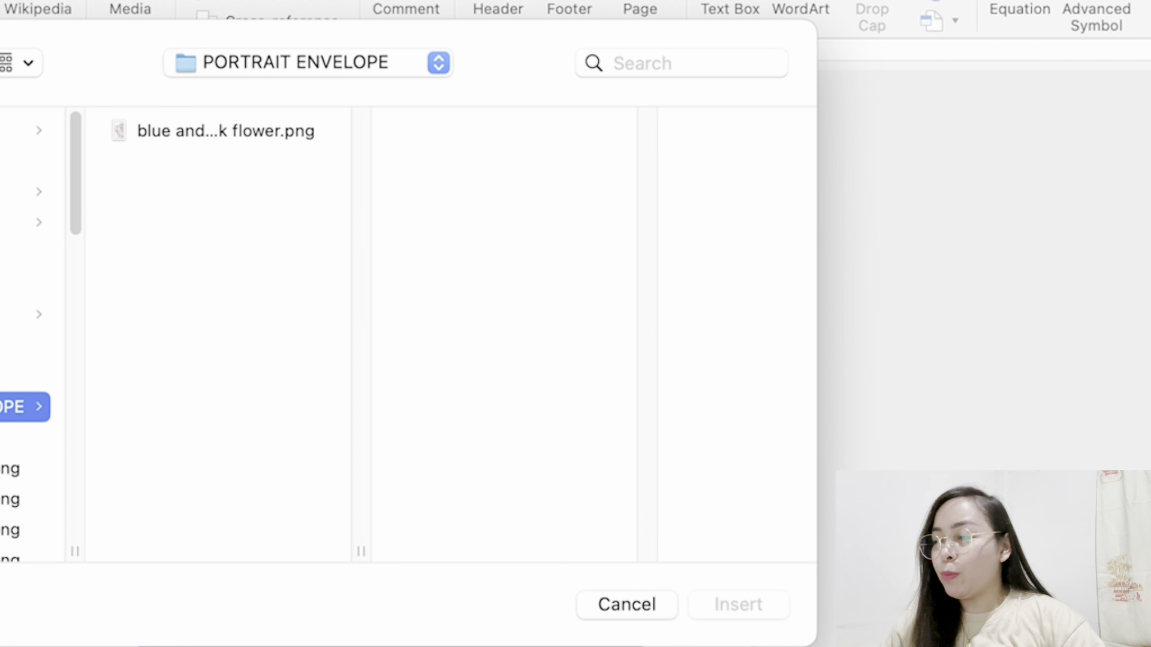
{"action": "left_click", "coordinate": [243, 133]}
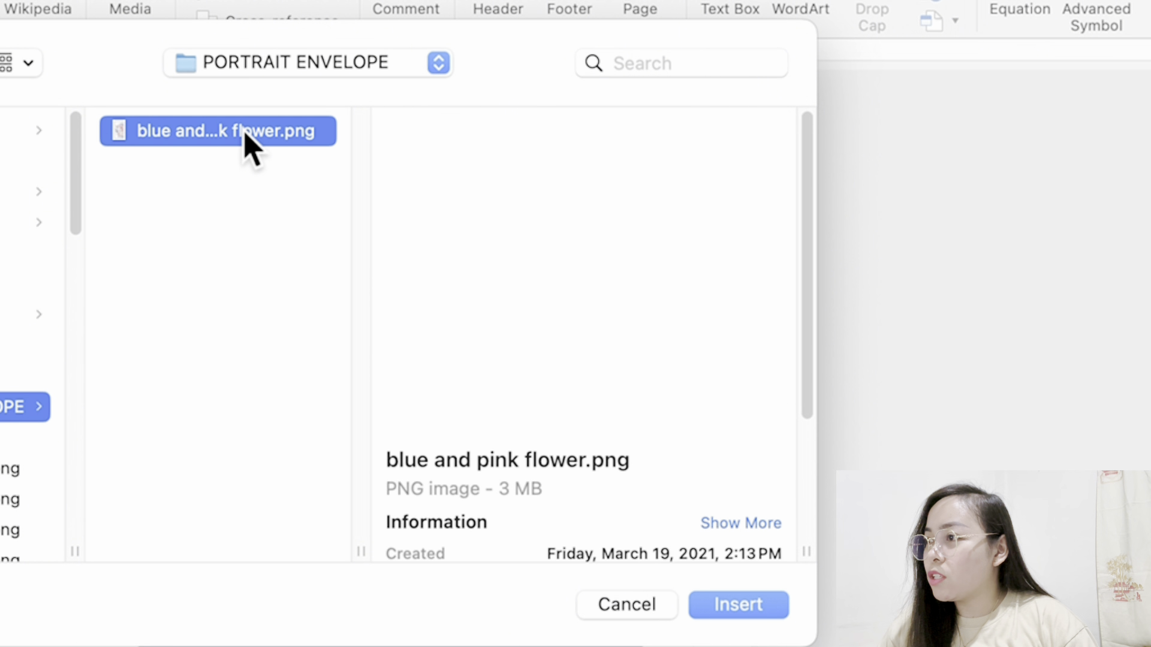
{"action": "left_click", "coordinate": [757, 606]}
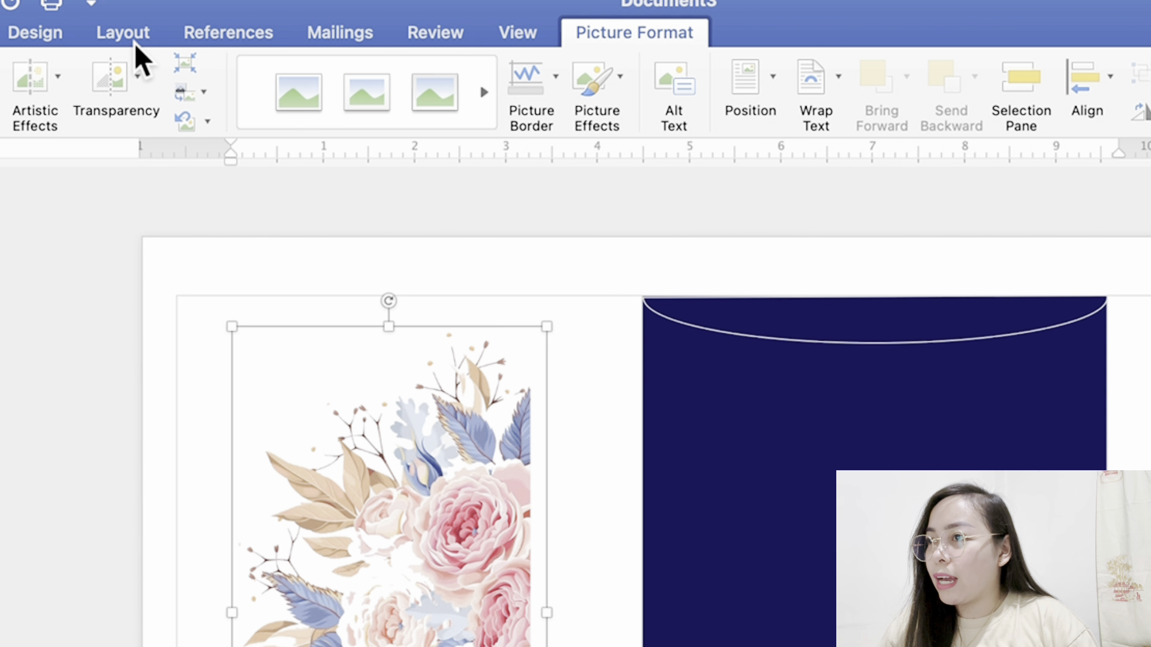
Set the flower picture's text wrapping to Behind Text and rotate it 90° clockwise so the flowers stand upright.
{"action": "left_click", "coordinate": [133, 40]}
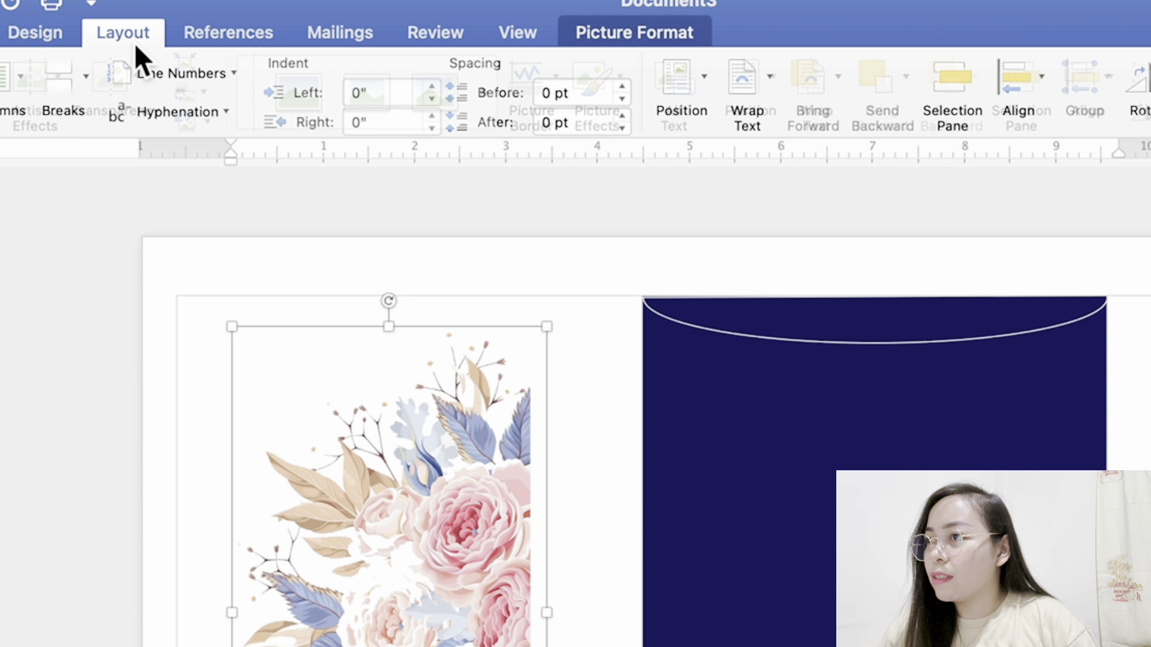
{"action": "left_click", "coordinate": [738, 78]}
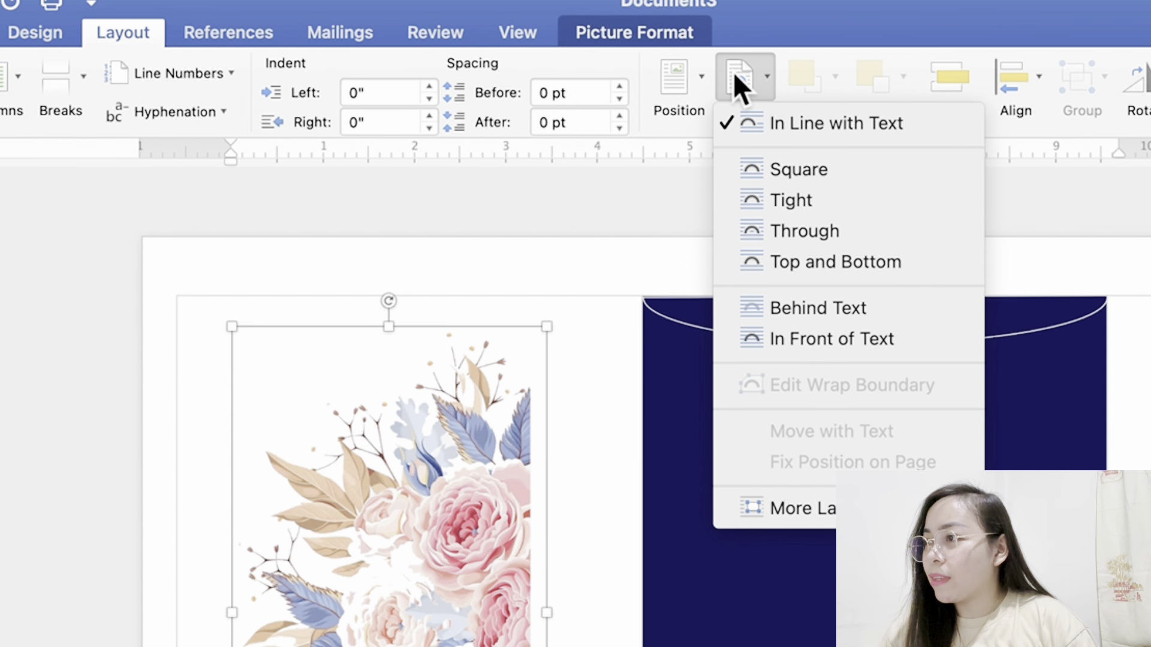
{"action": "left_click", "coordinate": [851, 308]}
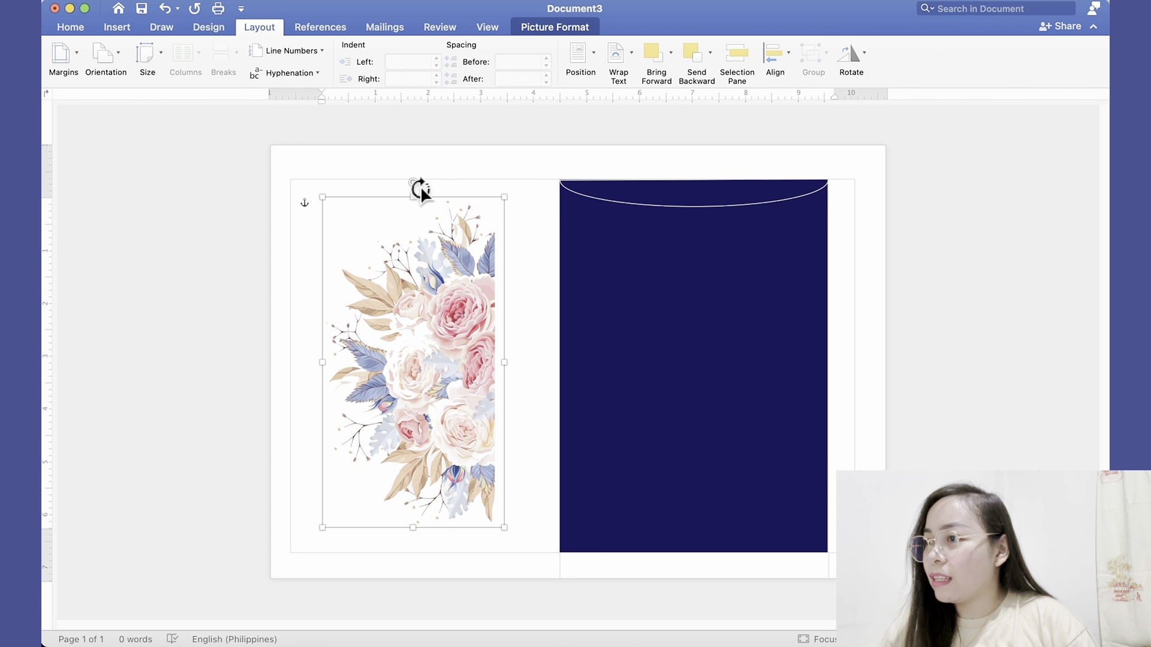
{"action": "left_click_drag", "start_coordinate": [420, 186], "coordinate": [598, 365]}
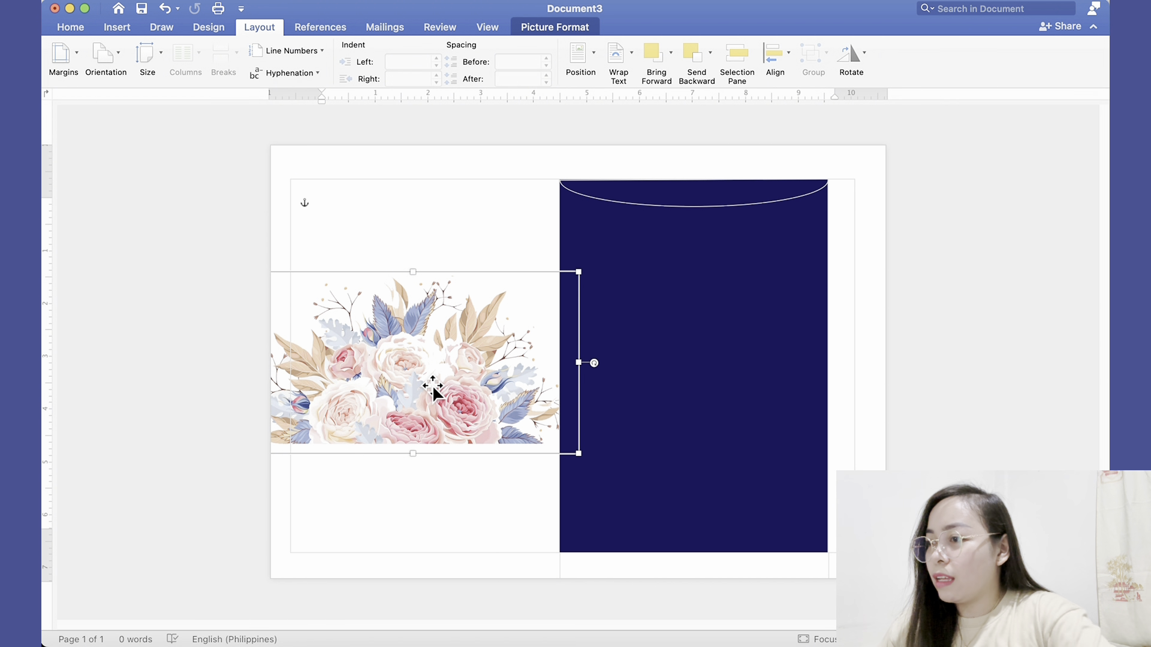
Move the flower picture over the lower part of the navy rectangle and bring it in front of text.
{"action": "left_click_drag", "start_coordinate": [429, 386], "coordinate": [599, 403]}
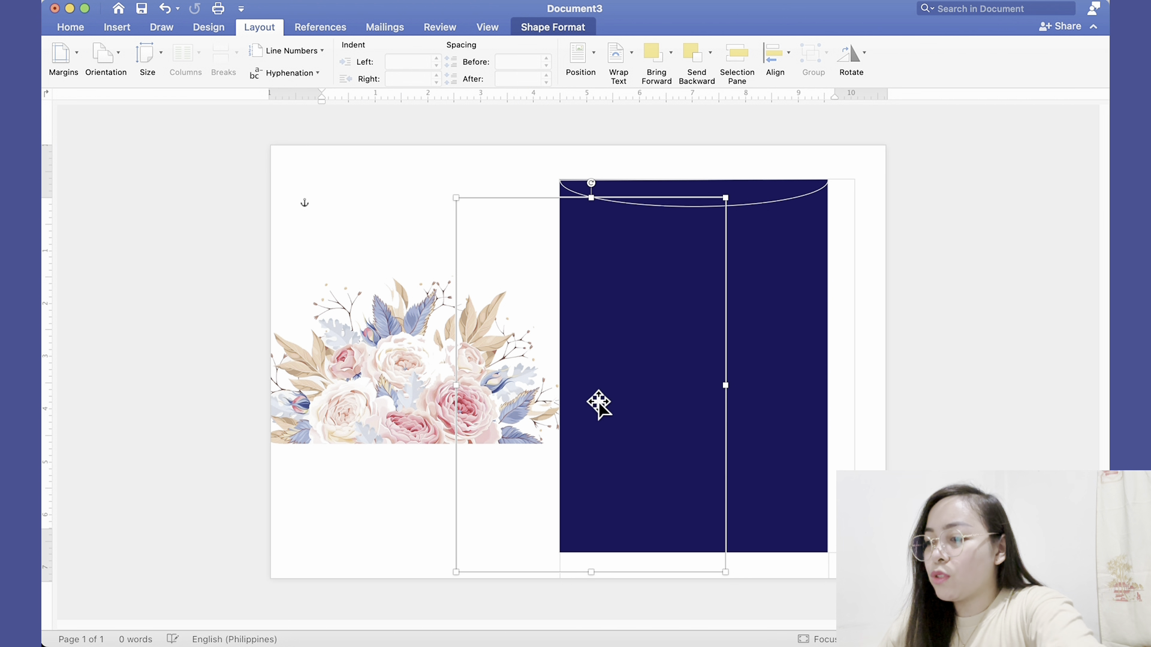
{"action": "key", "text": "super+z"}
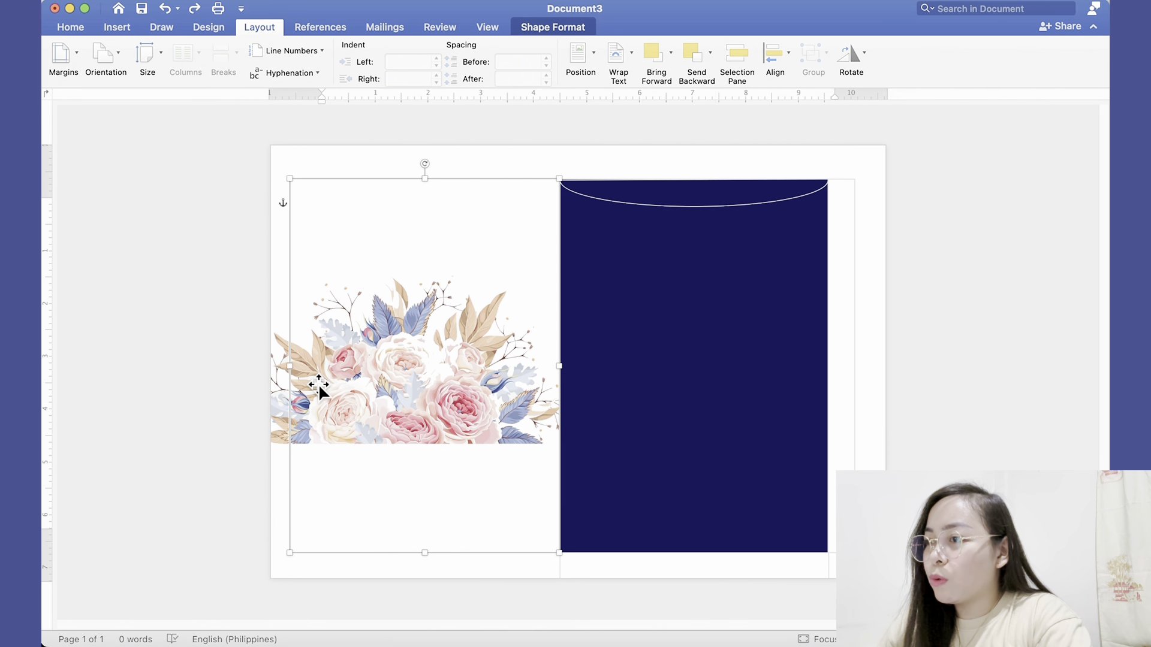
{"action": "left_click", "coordinate": [287, 430]}
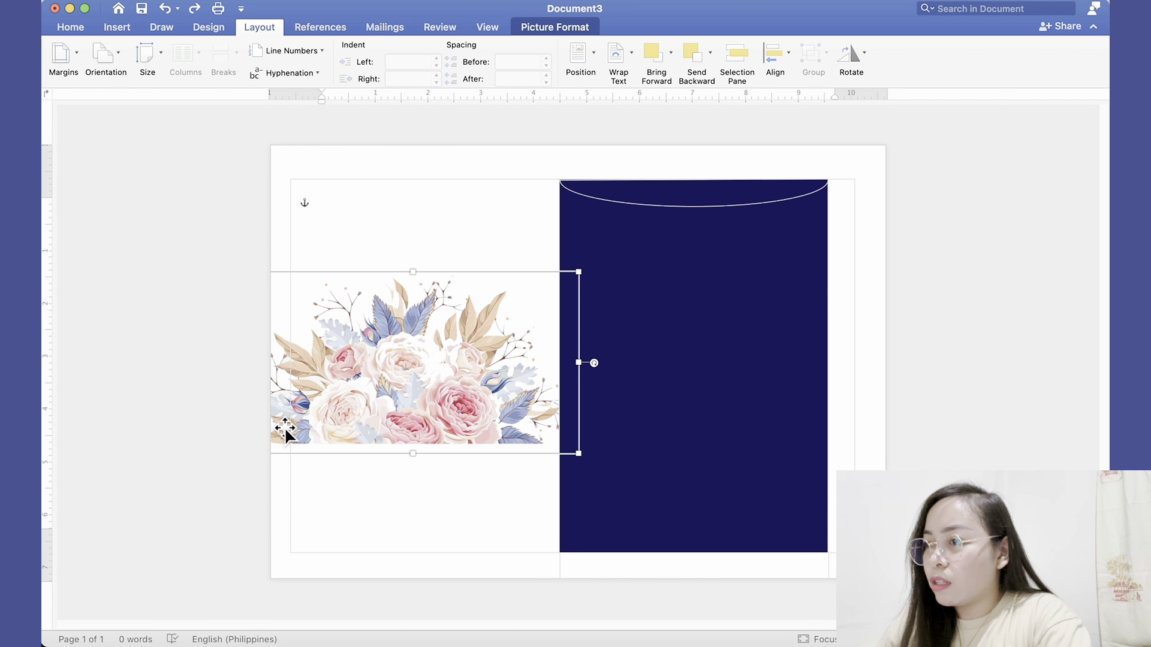
{"action": "left_click_drag", "start_coordinate": [286, 430], "coordinate": [564, 520]}
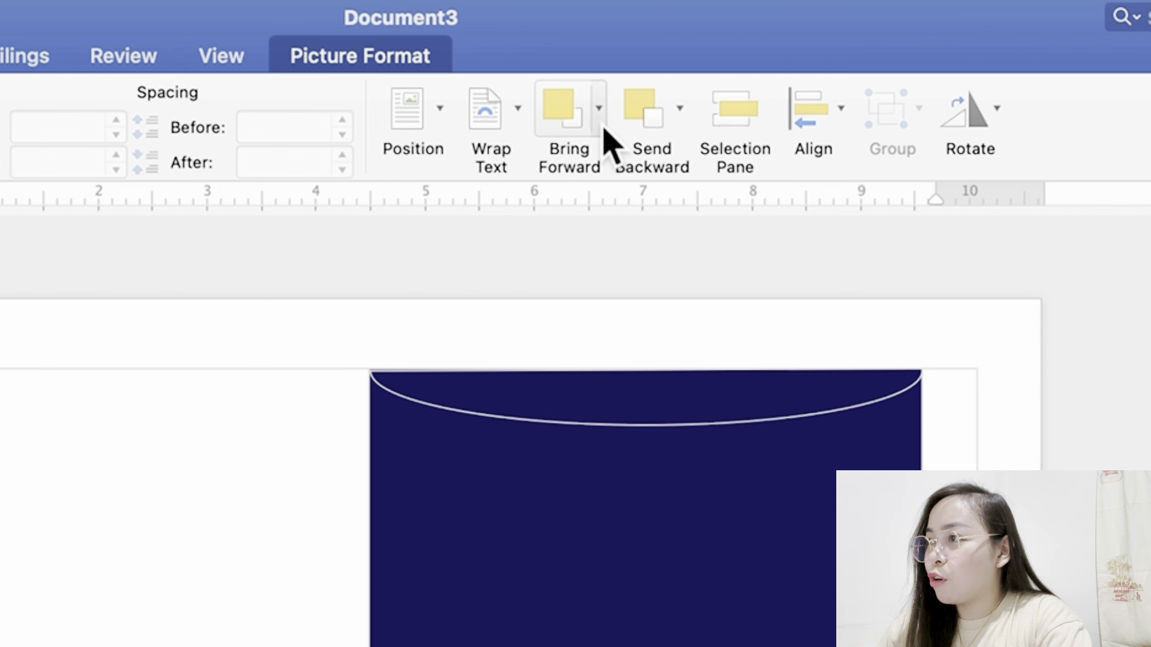
{"action": "left_click", "coordinate": [600, 114]}
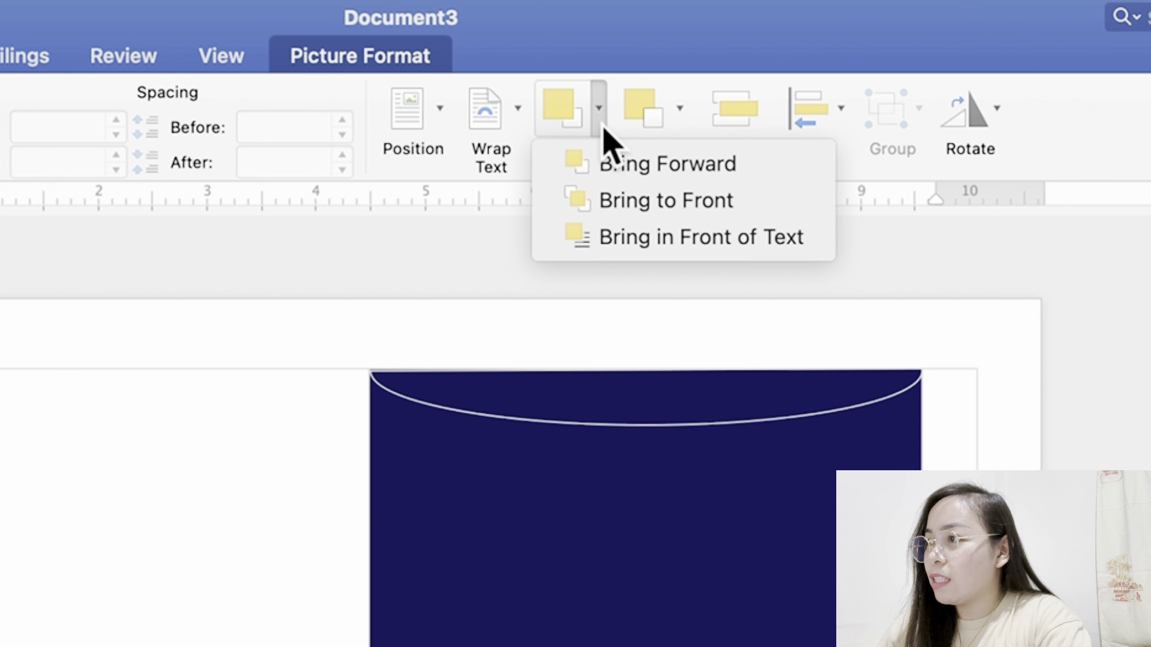
{"action": "left_click", "coordinate": [638, 251]}
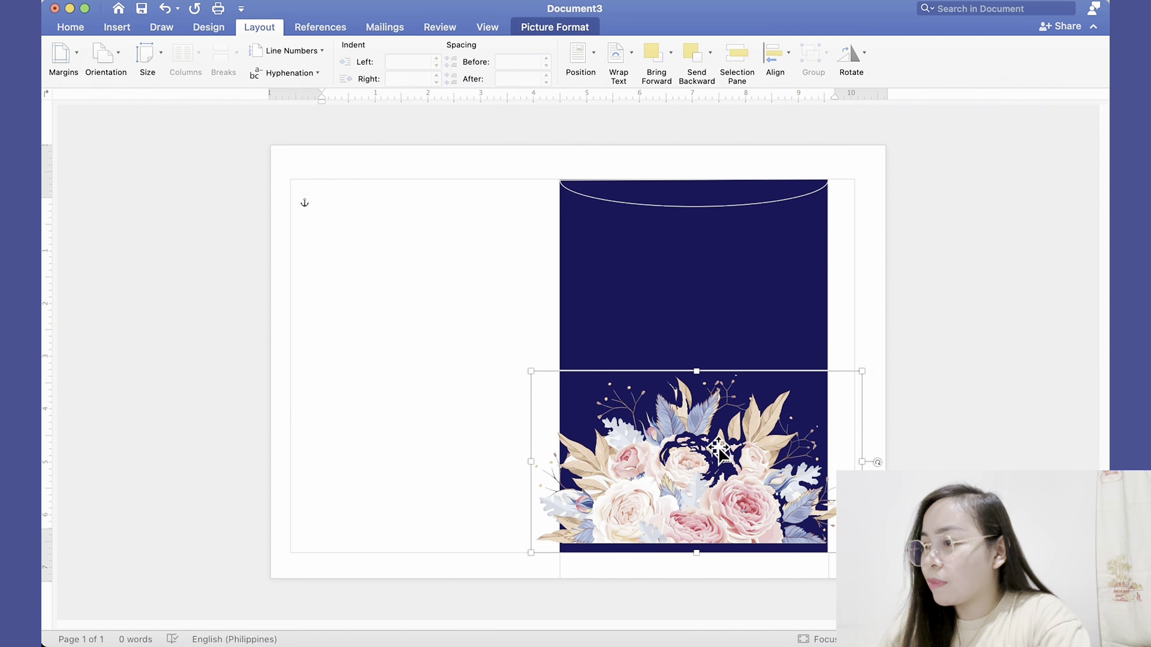
Enlarge the flower picture to about 7.18" by 3.93", with the flowers resting on the navy rectangle's bottom edge and roughly centred across it.
{"action": "left_click_drag", "start_coordinate": [719, 449], "coordinate": [723, 456]}
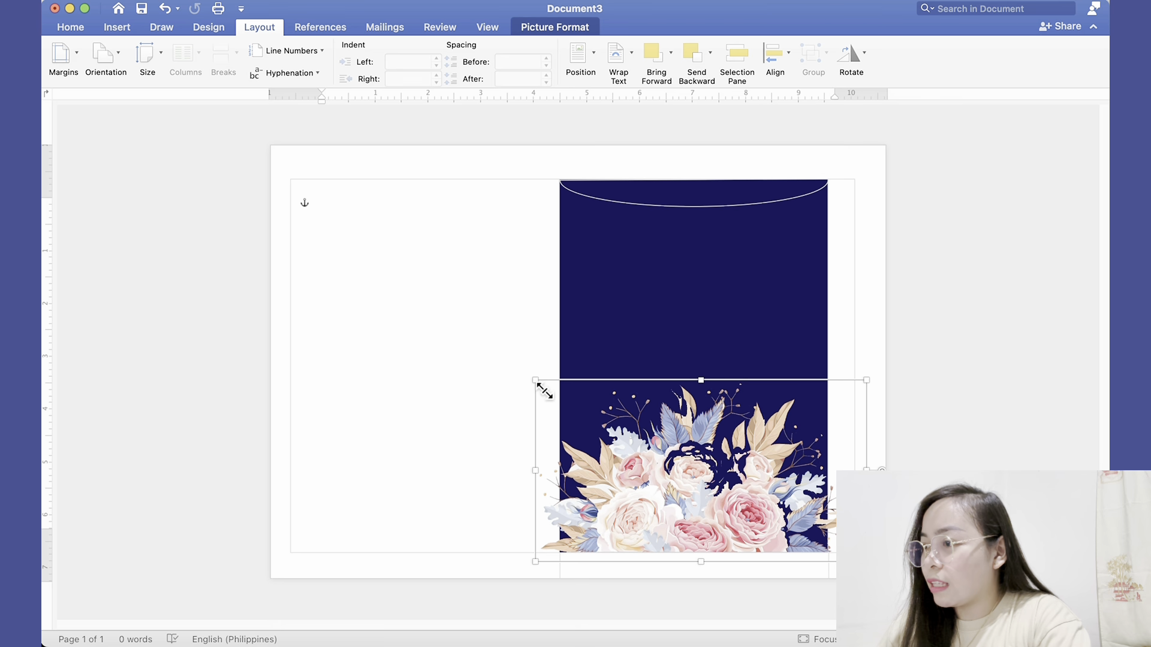
{"action": "left_click_drag", "start_coordinate": [544, 391], "coordinate": [498, 369]}
{"action": "left_click_drag", "start_coordinate": [558, 387], "coordinate": [578, 392]}
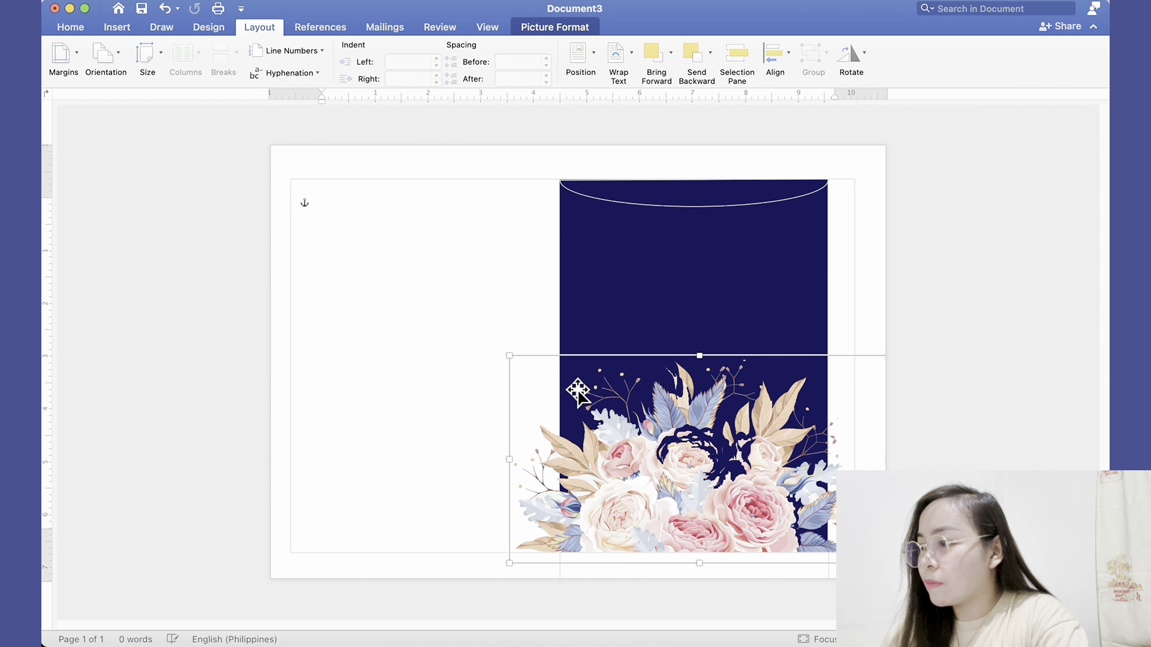
{"action": "key", "text": "Right"}
{"action": "key", "text": "Right"}
{"action": "key", "text": "Right"}
{"action": "key", "text": "Right"}
{"action": "key", "text": "Right"}
{"action": "key", "text": "Right"}
{"action": "key", "text": "Right"}
{"action": "key", "text": "Right"}
{"action": "key", "text": "Right"}
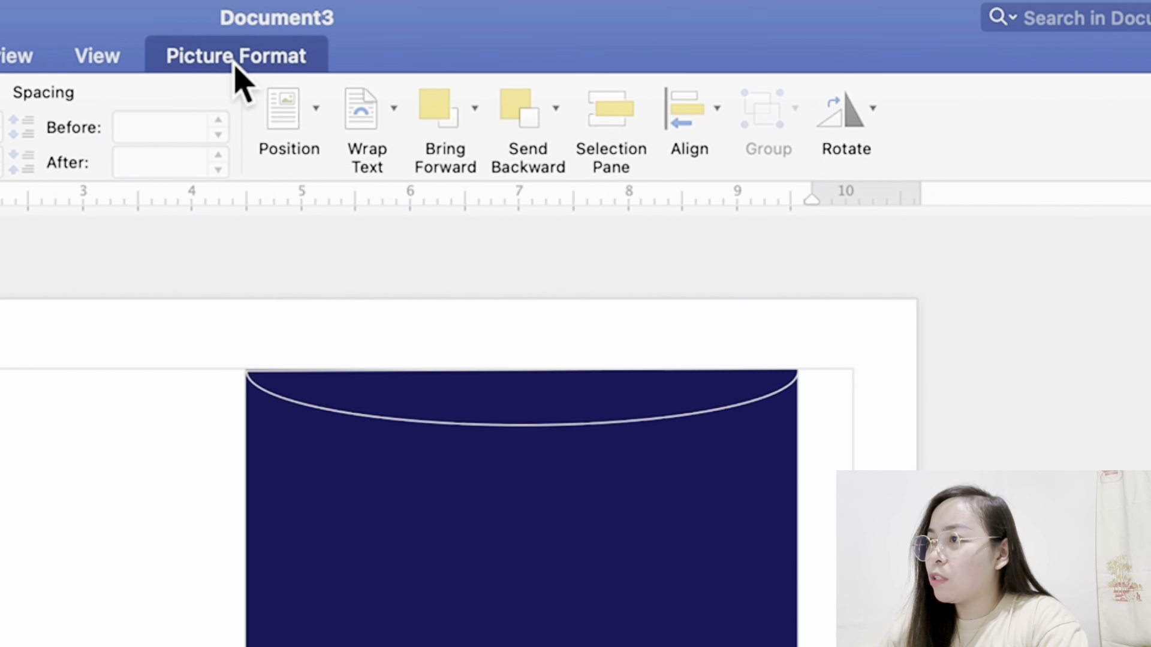
Crop the flower picture's left overhang flush with the navy rectangle's left edge, leaving a length of about 6.38".
{"action": "left_click", "coordinate": [236, 66]}
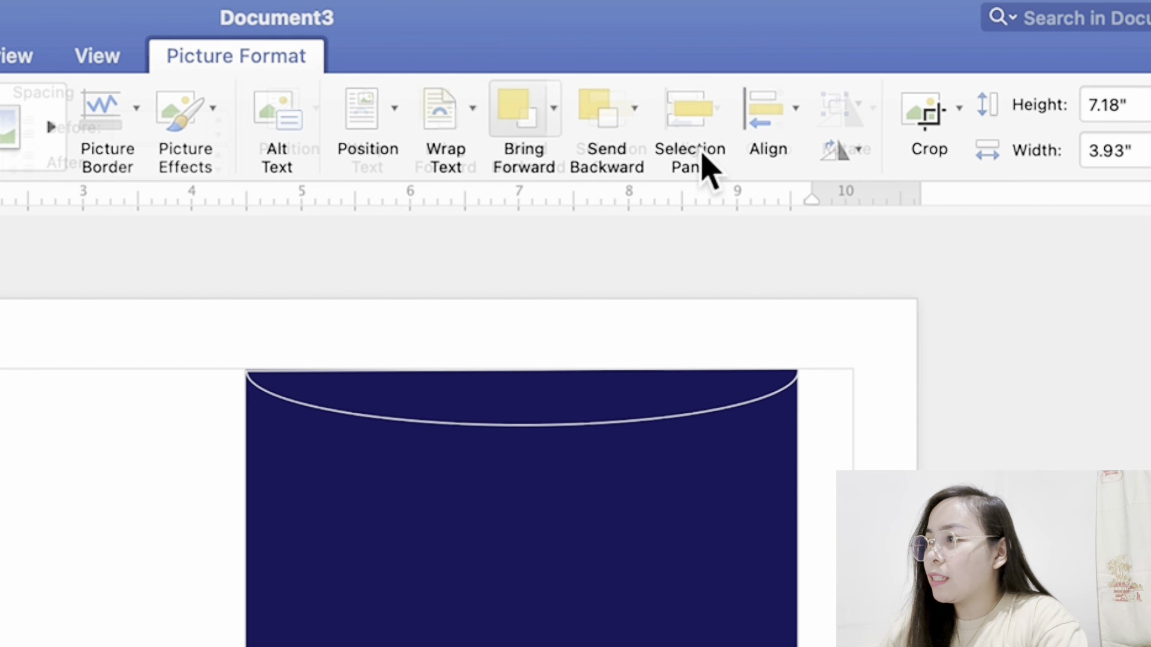
{"action": "left_click", "coordinate": [938, 129]}
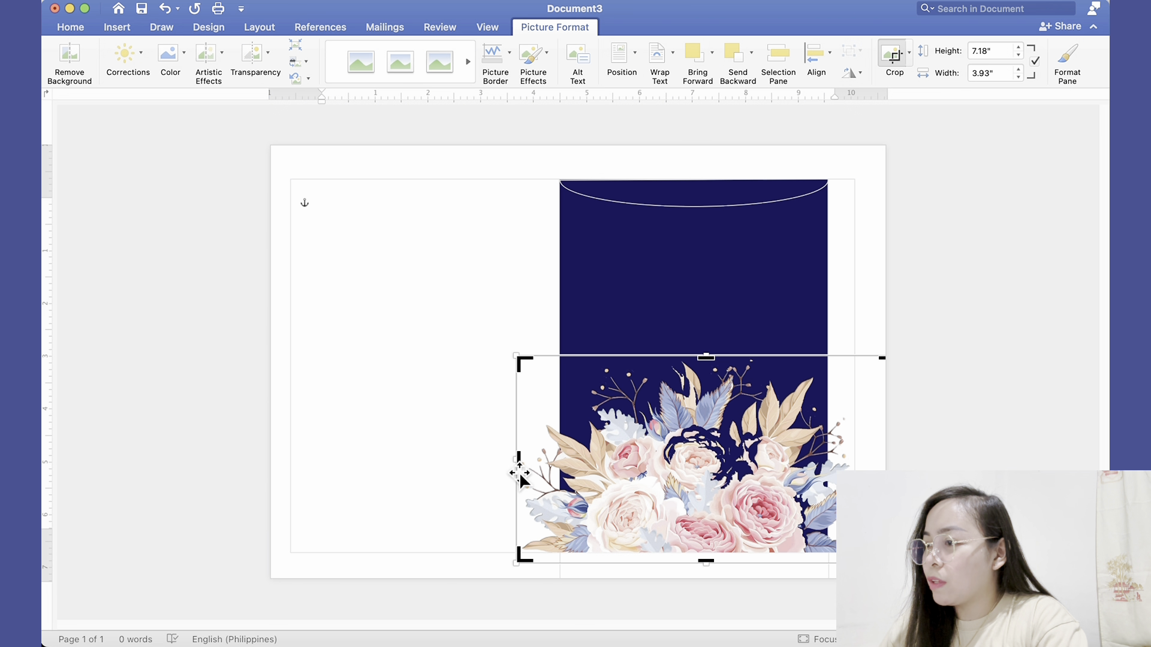
{"action": "left_click_drag", "start_coordinate": [523, 467], "coordinate": [566, 472]}
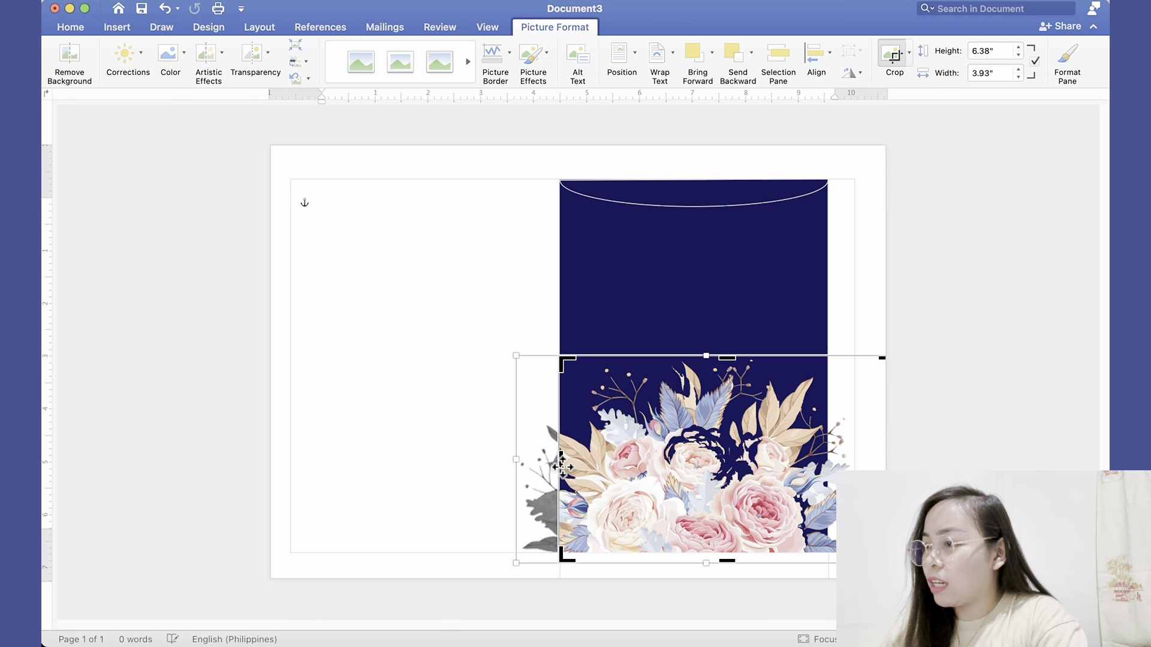
{"action": "left_click", "coordinate": [967, 466]}
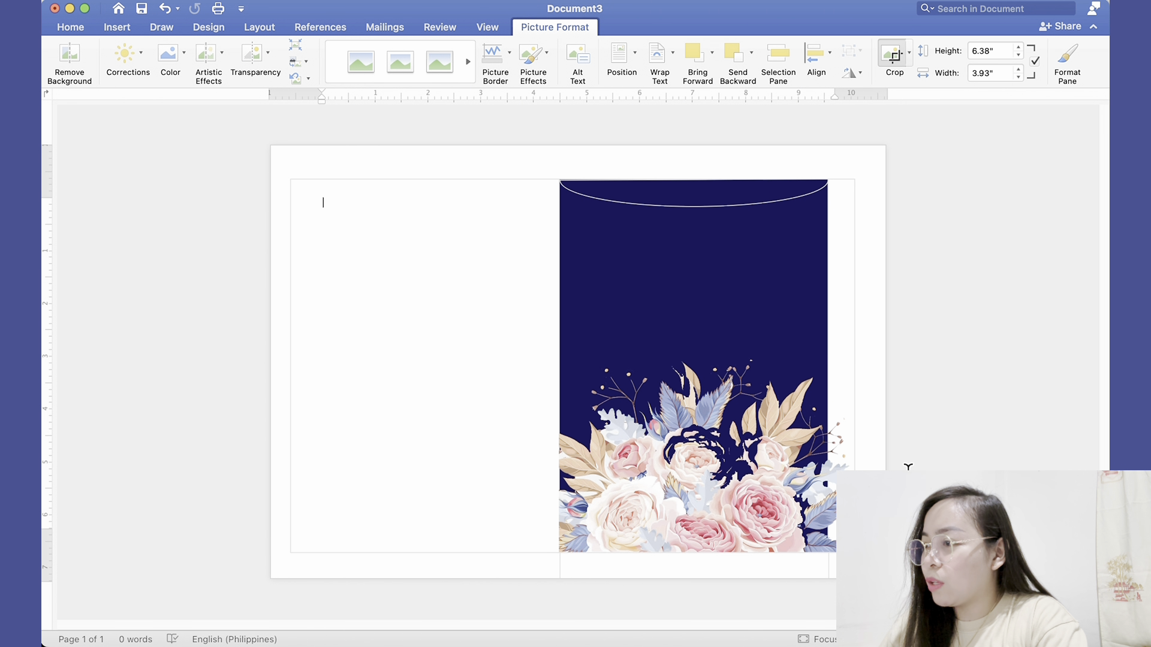
Shift the flower picture left, crop its right end to a length of about 5.59", and realign it with the navy rectangle.
{"action": "left_click", "coordinate": [750, 467]}
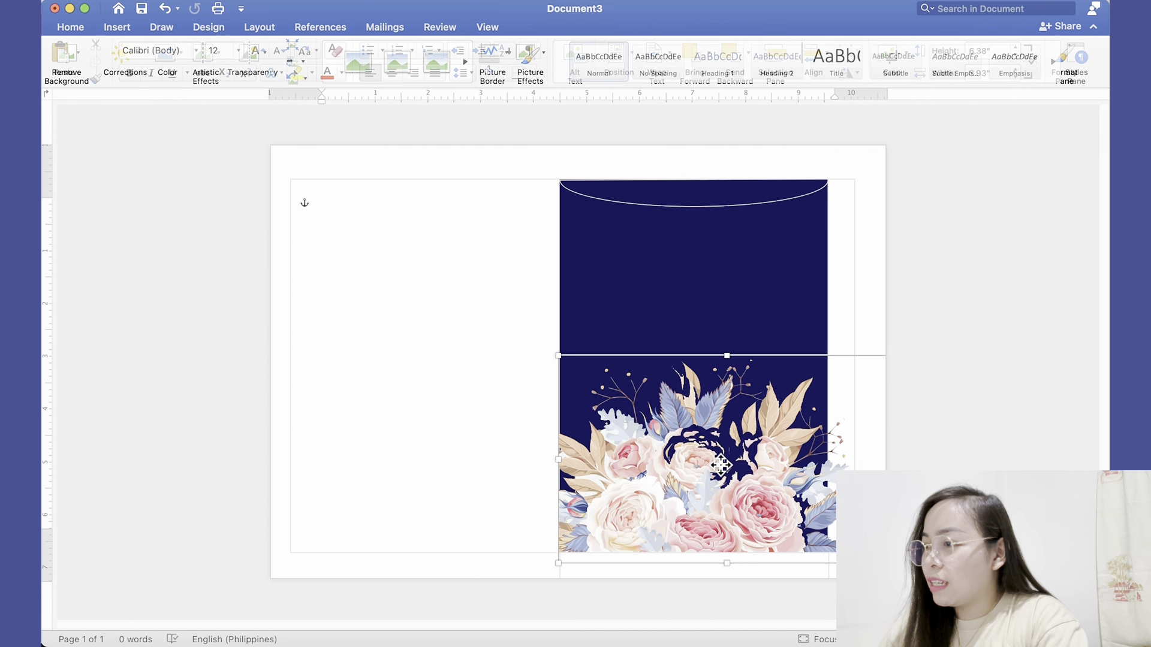
{"action": "left_click_drag", "start_coordinate": [750, 468], "coordinate": [702, 468]}
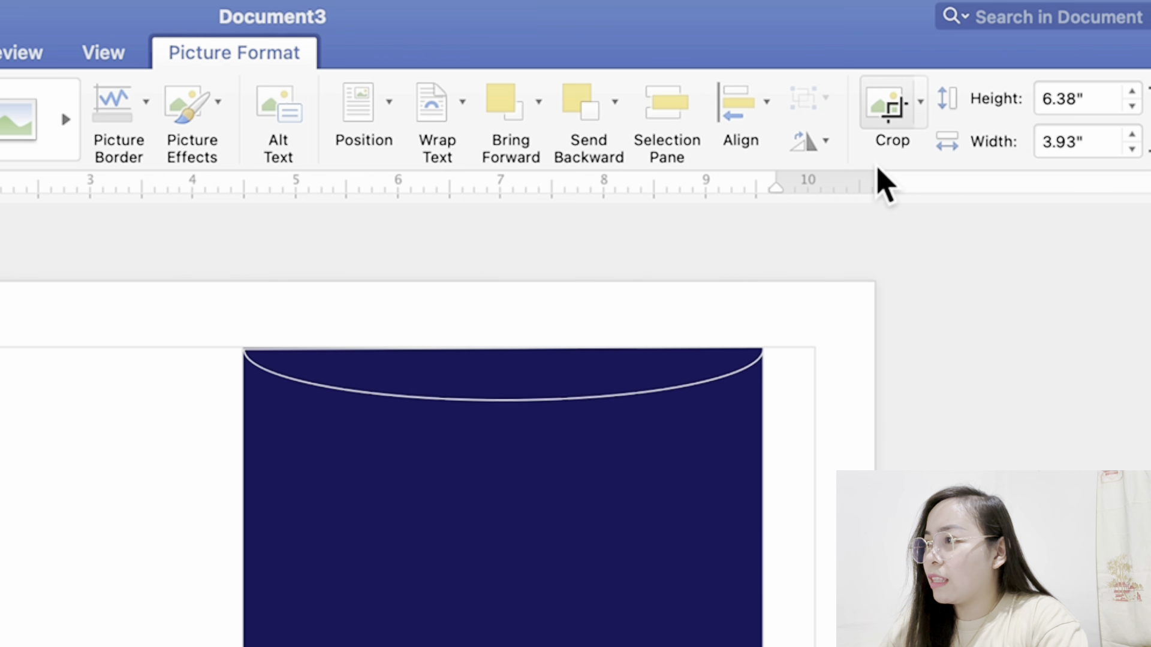
{"action": "left_click", "coordinate": [892, 62]}
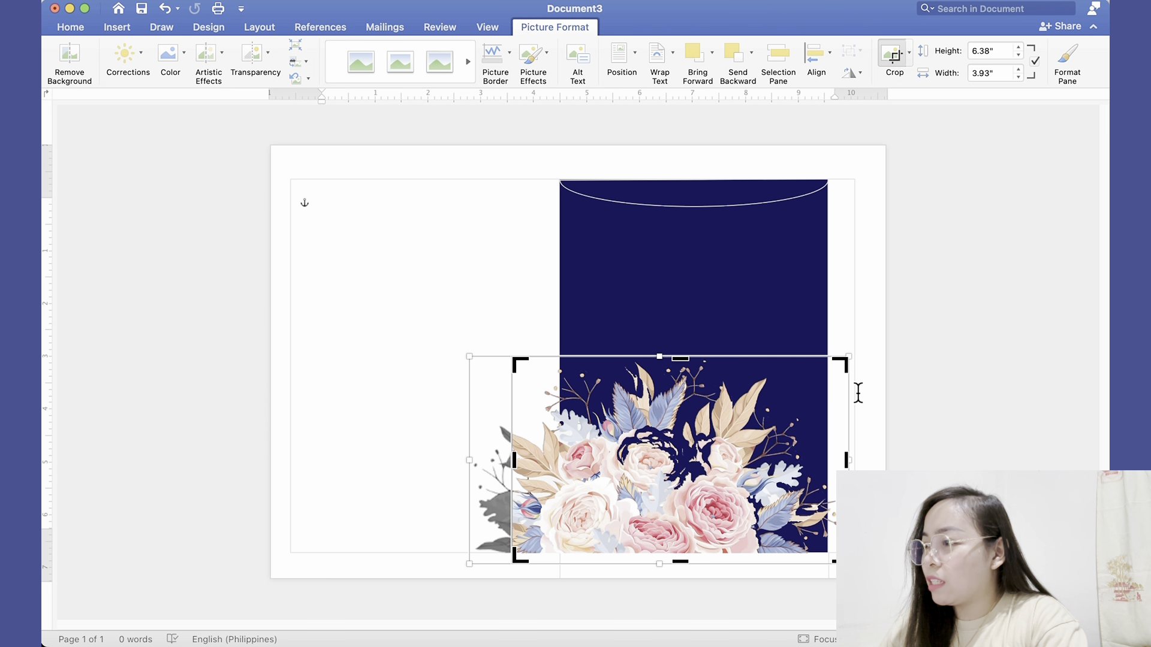
{"action": "left_click_drag", "start_coordinate": [854, 463], "coordinate": [816, 467]}
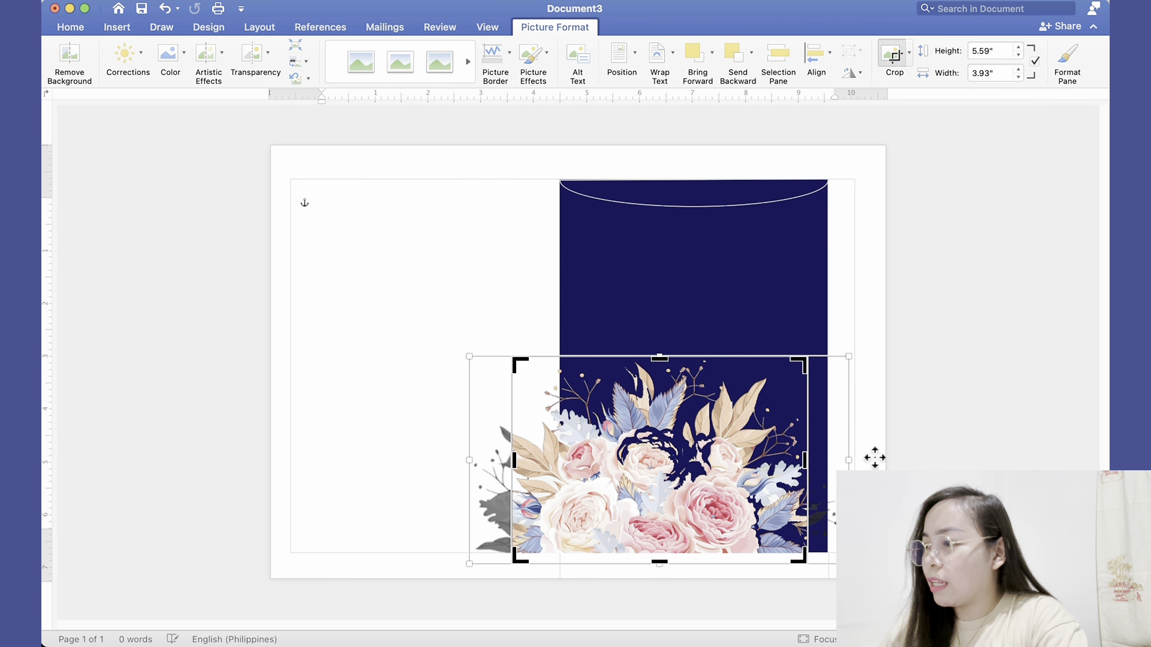
{"action": "left_click", "coordinate": [957, 453]}
{"action": "left_click", "coordinate": [717, 459]}
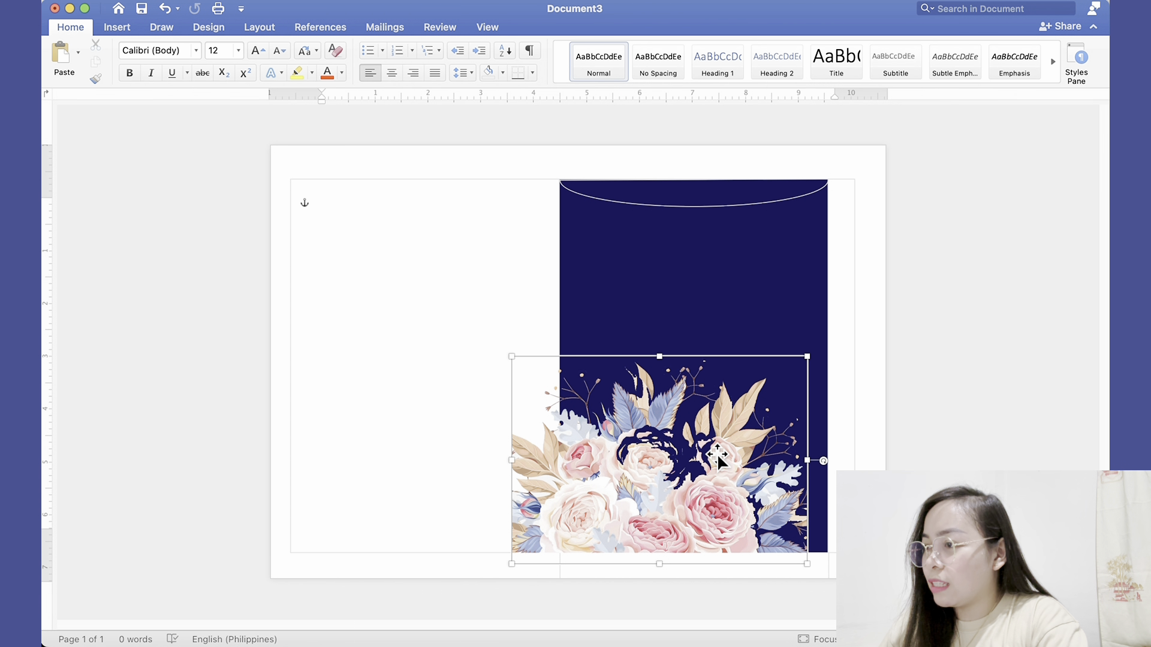
{"action": "left_click_drag", "start_coordinate": [741, 457], "coordinate": [760, 450]}
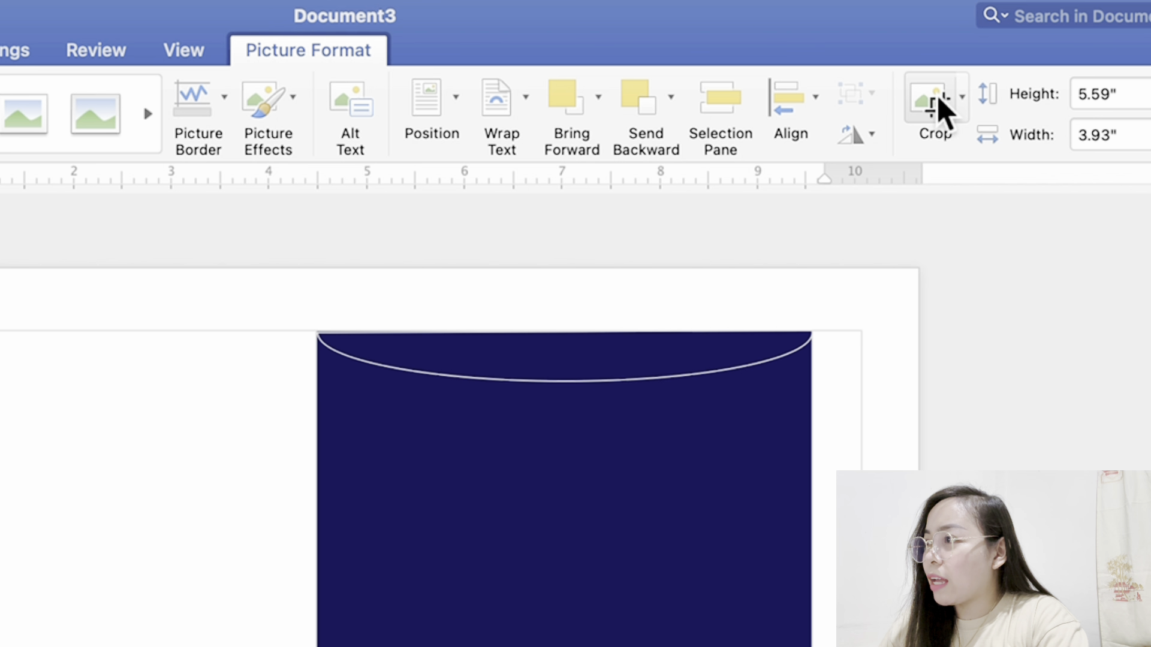
{"action": "left_click", "coordinate": [893, 54]}
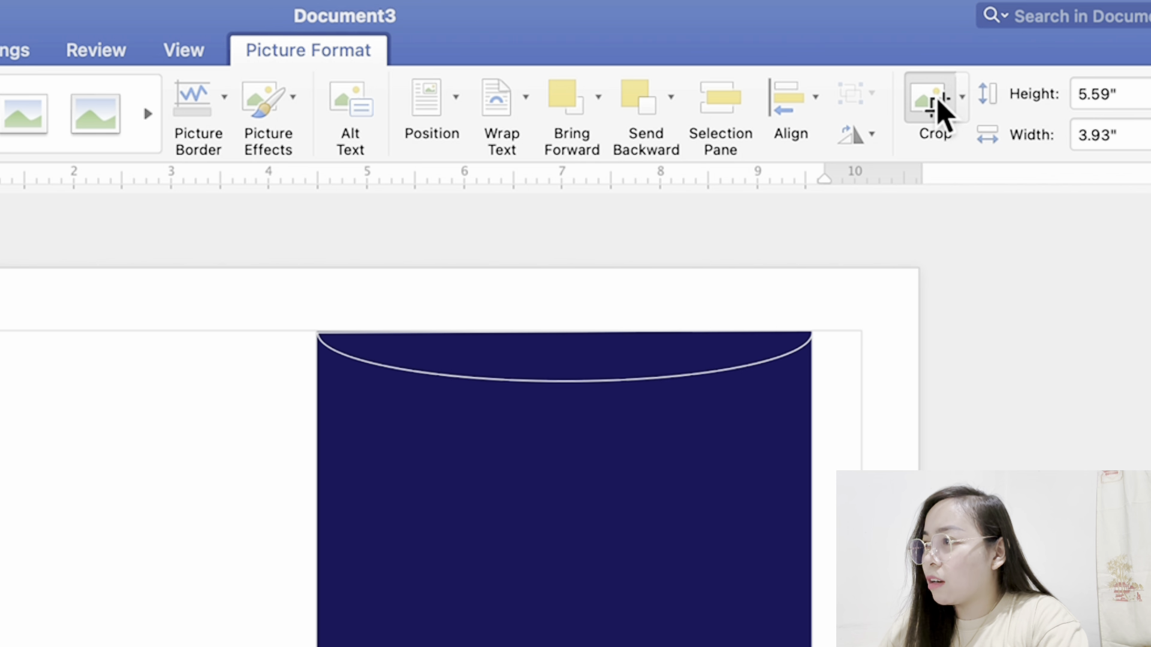
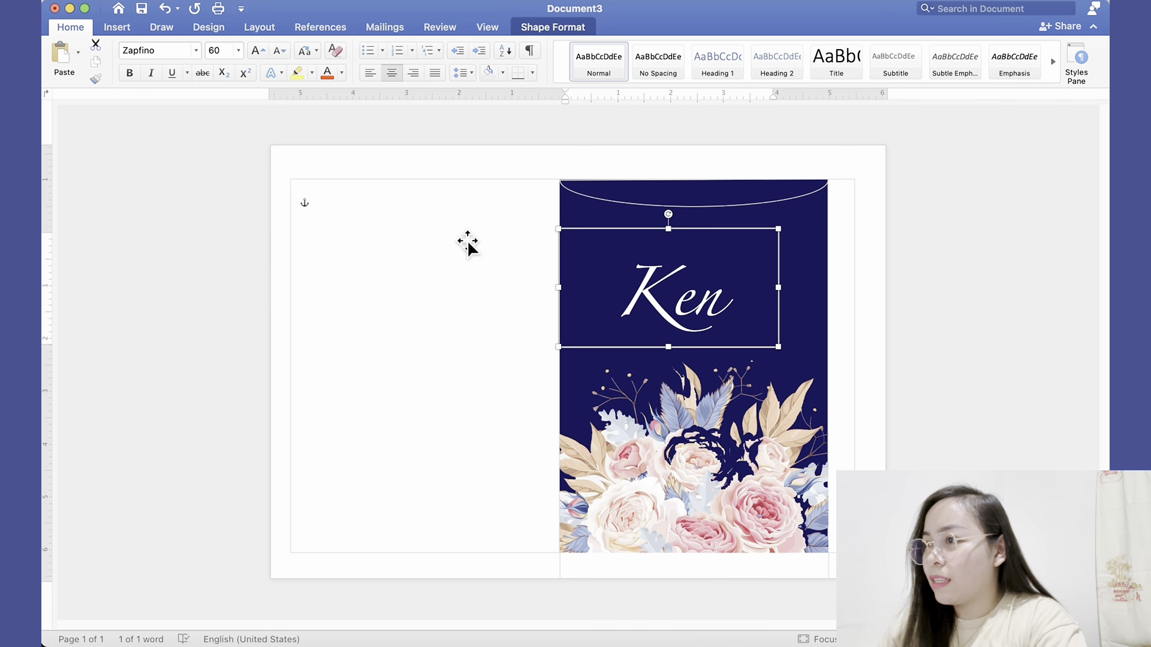
Move the first name's text box up, and place a copy below and to its right containing the second person's first name.
{"action": "left_click_drag", "start_coordinate": [711, 244], "coordinate": [676, 202]}
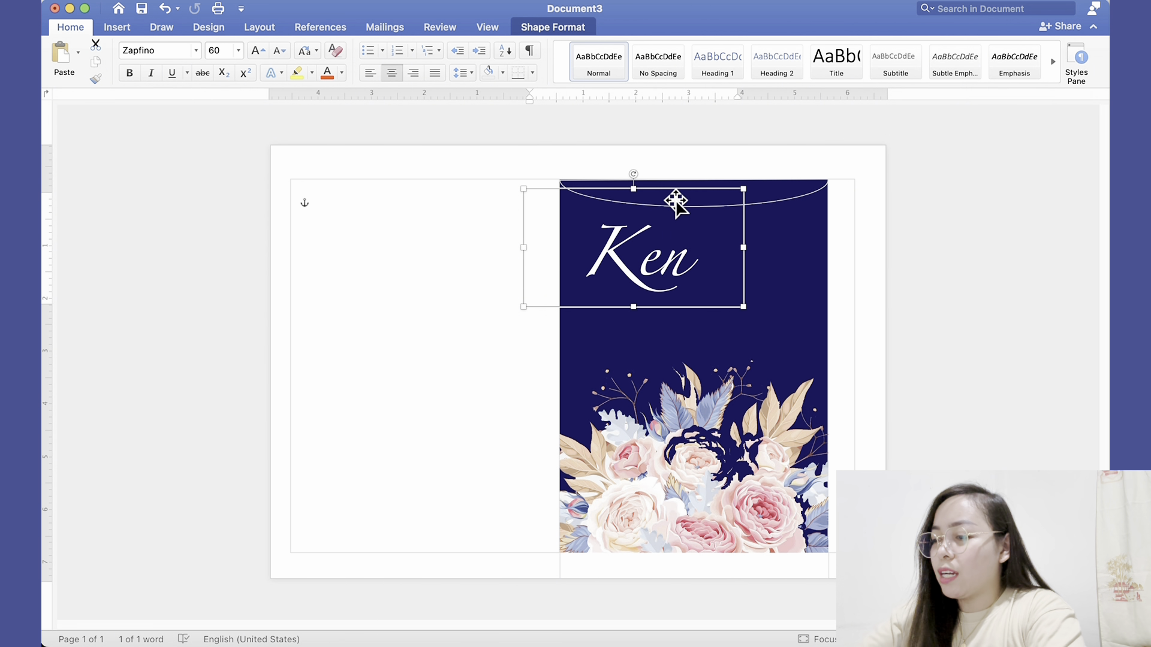
{"action": "key", "text": "super+v"}
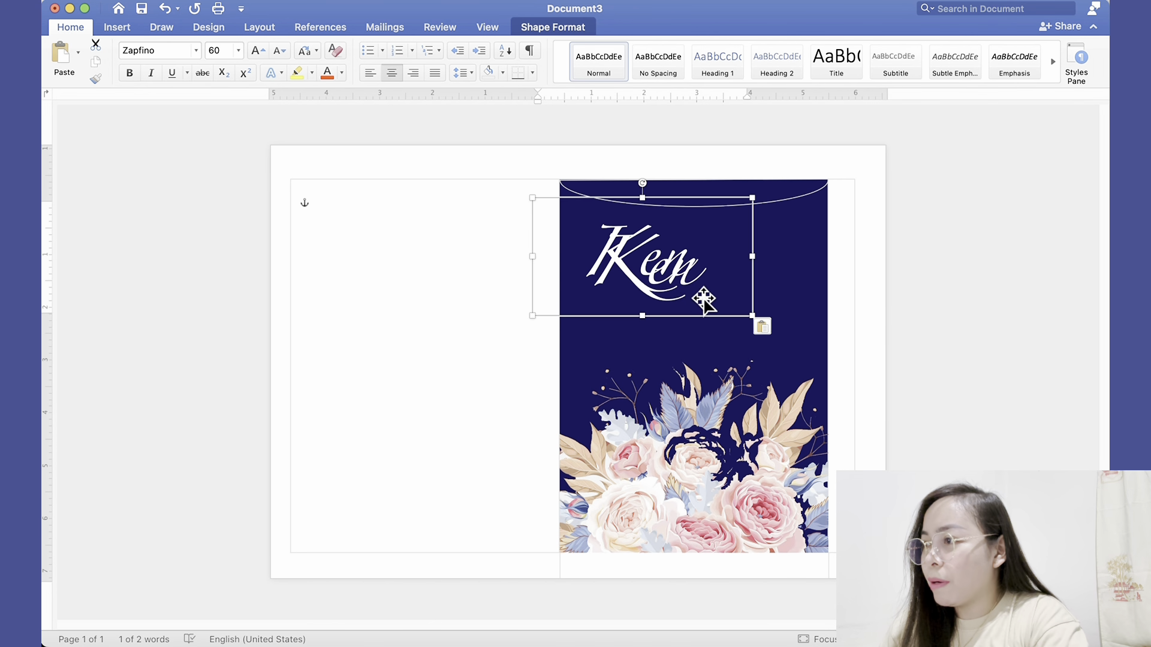
{"action": "left_click_drag", "start_coordinate": [705, 300], "coordinate": [680, 317]}
{"action": "type", "text": "Cassy"}
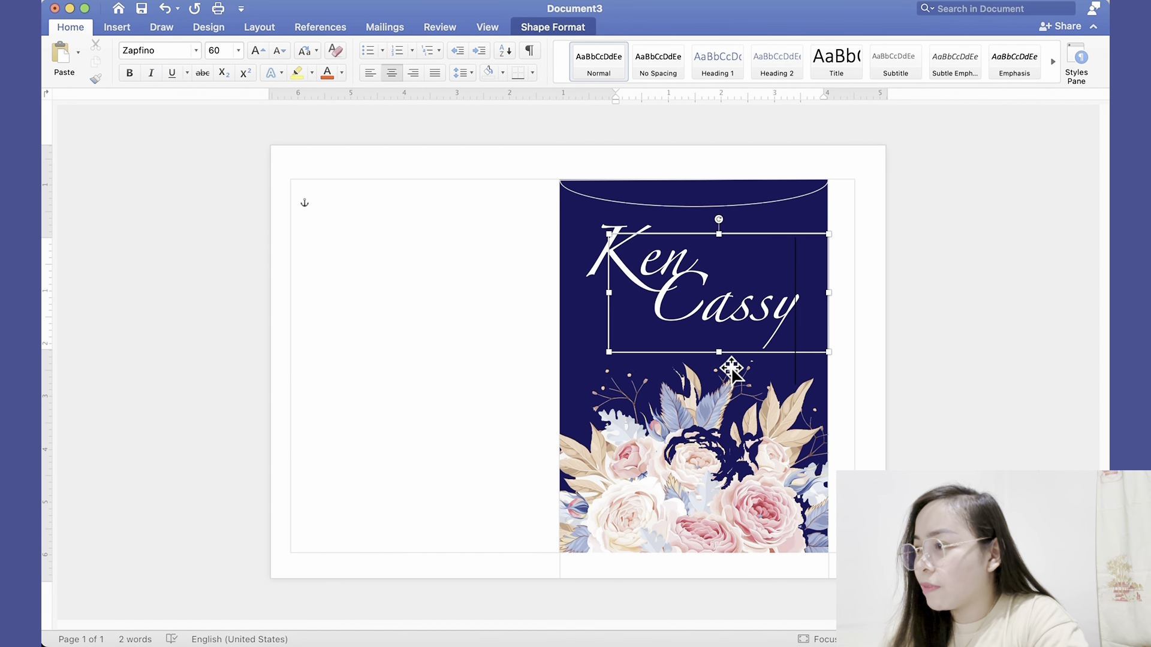
Heighten the lower name's text box so its lettering shows in full, and spread the two names slightly apart.
{"action": "left_click_drag", "start_coordinate": [727, 361], "coordinate": [727, 388]}
{"action": "left_click_drag", "start_coordinate": [771, 336], "coordinate": [771, 344]}
{"action": "left_click", "coordinate": [622, 235]}
{"action": "left_click_drag", "start_coordinate": [622, 236], "coordinate": [612, 226]}
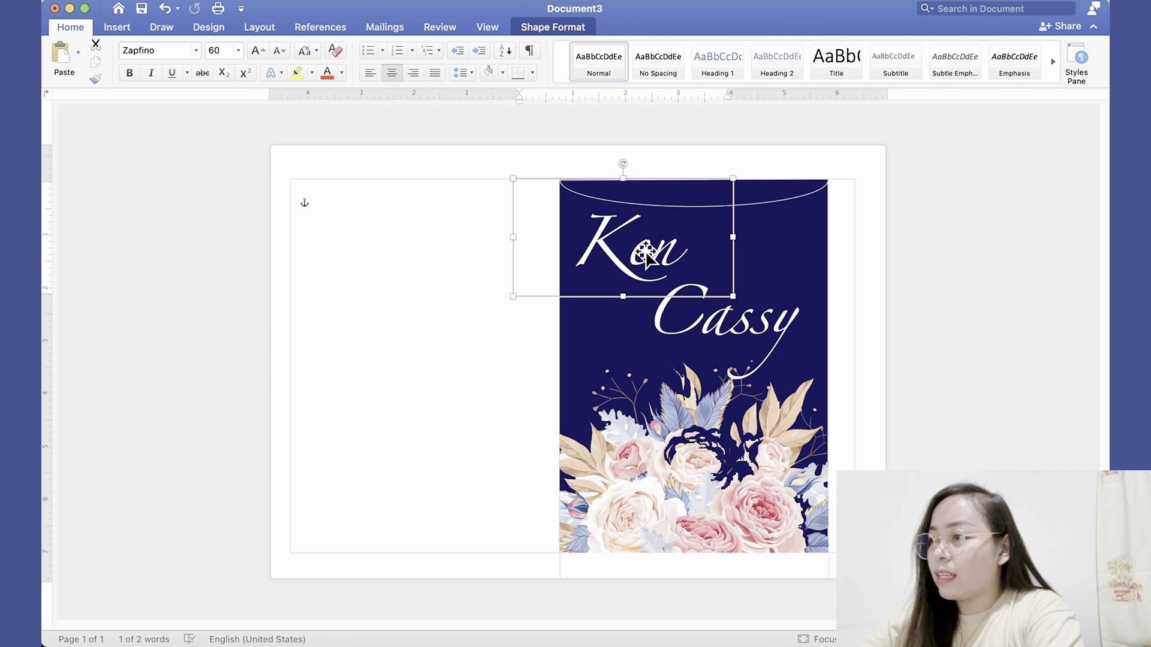
Add a copy of the upper name's text box to its right, reading "and" in font size 15.
{"action": "key", "text": "super+v"}
{"action": "left_click_drag", "start_coordinate": [646, 255], "coordinate": [732, 255]}
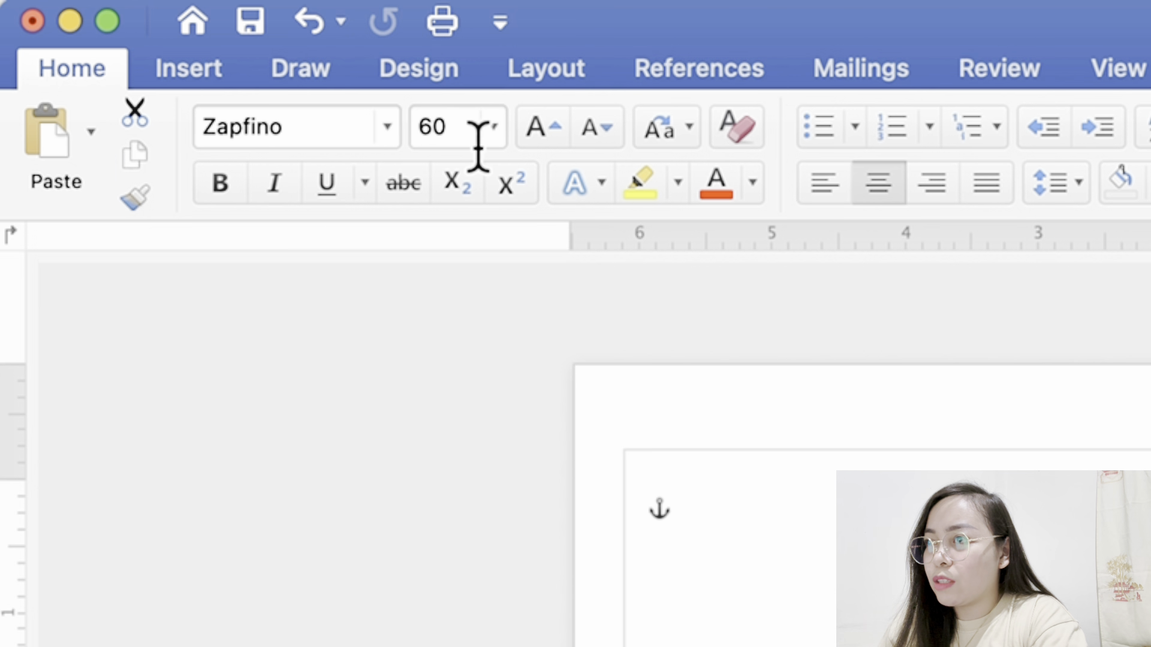
{"action": "left_click", "coordinate": [231, 54]}
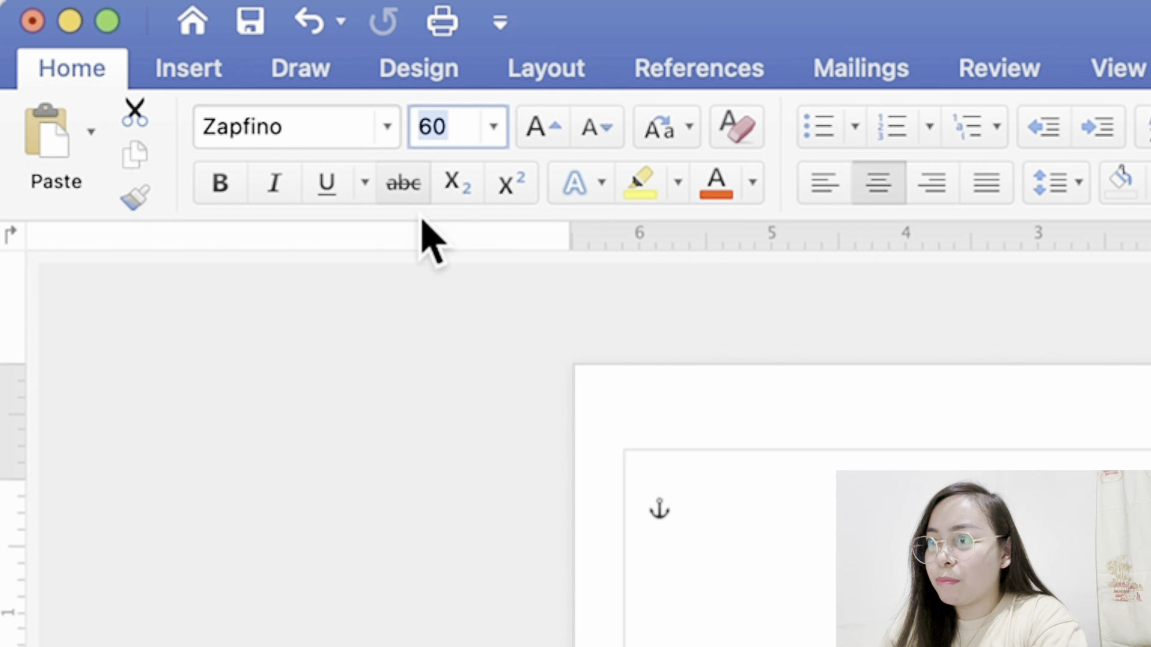
{"action": "type", "text": "15"}
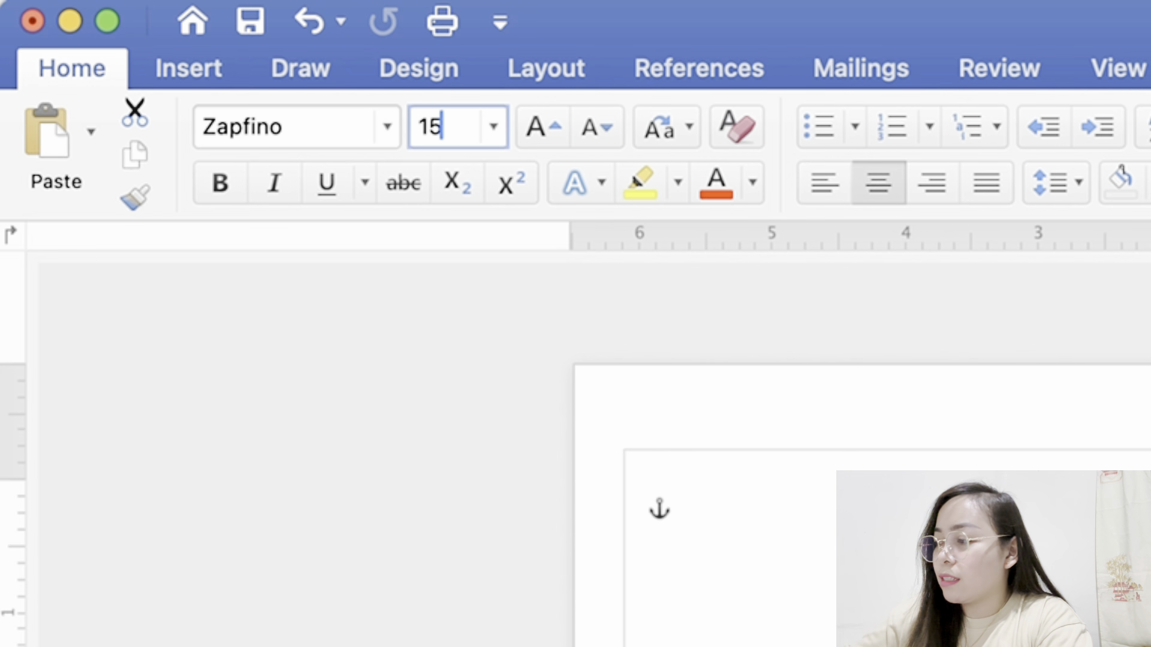
{"action": "key", "text": "Return"}
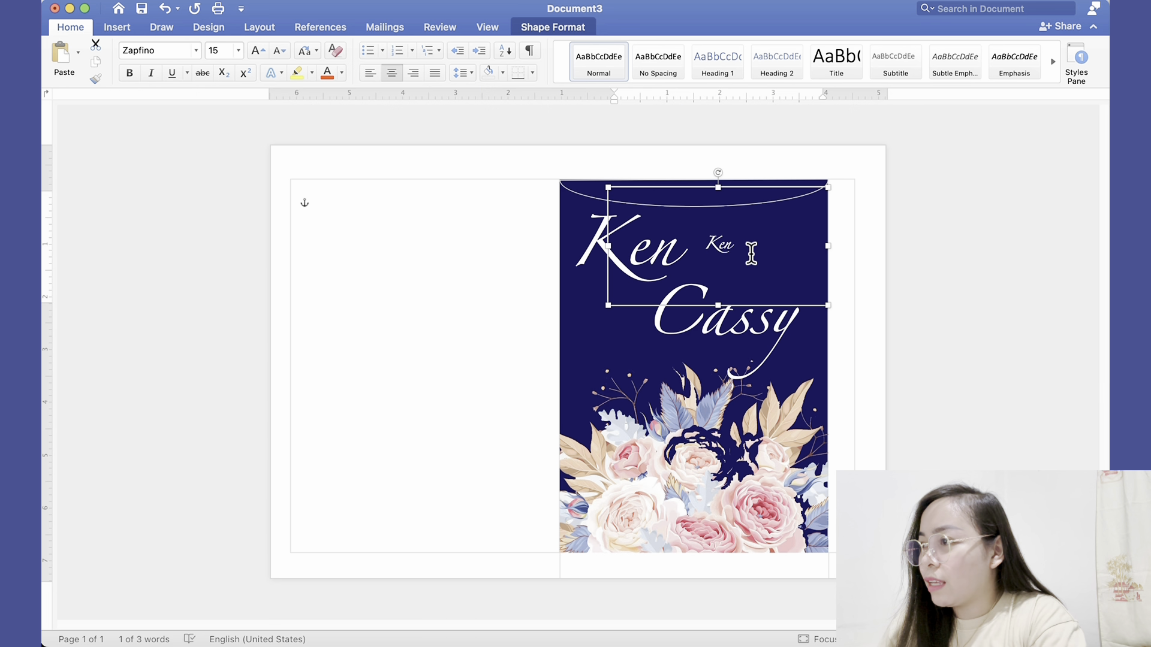
{"action": "left_click_drag", "start_coordinate": [752, 253], "coordinate": [701, 250]}
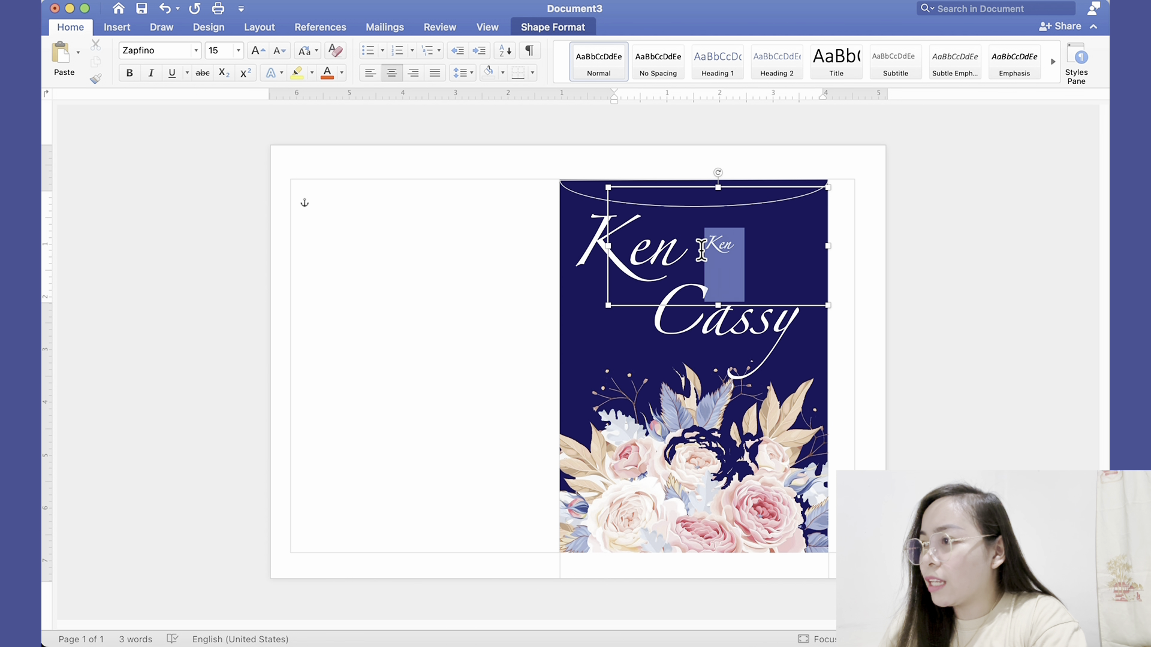
{"action": "type", "text": "and"}
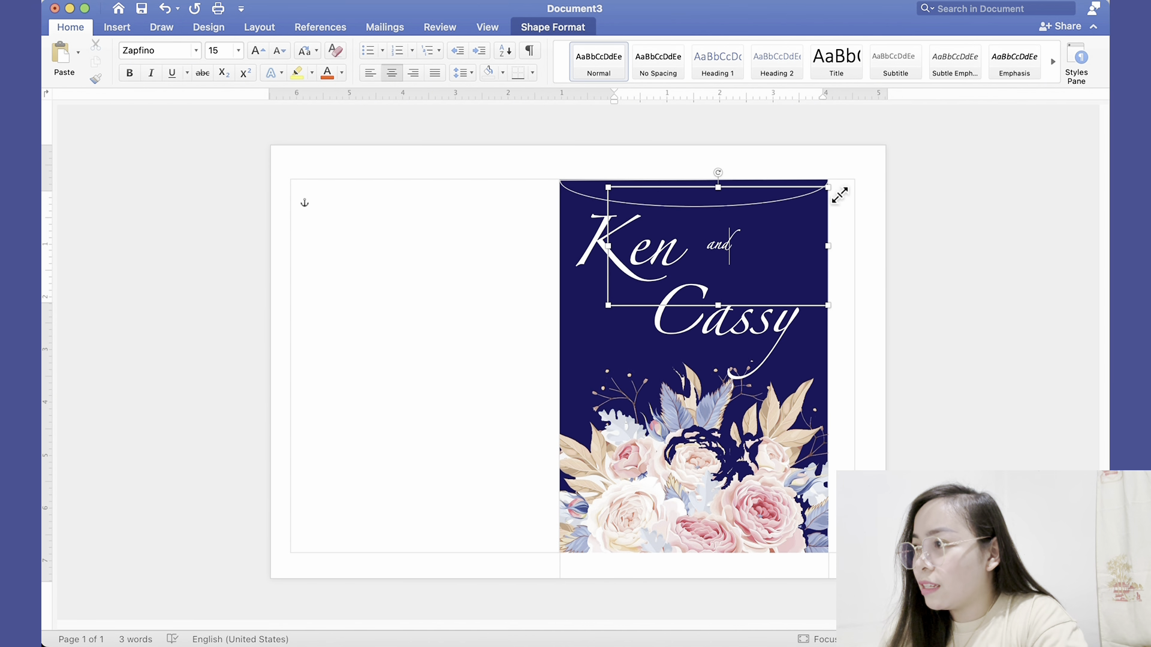
Shrink the "and" text box and nudge it into the gap between the two names.
{"action": "left_click_drag", "start_coordinate": [839, 195], "coordinate": [753, 275]}
{"action": "key", "text": "Up"}
{"action": "key", "text": "Up"}
{"action": "key", "text": "Up"}
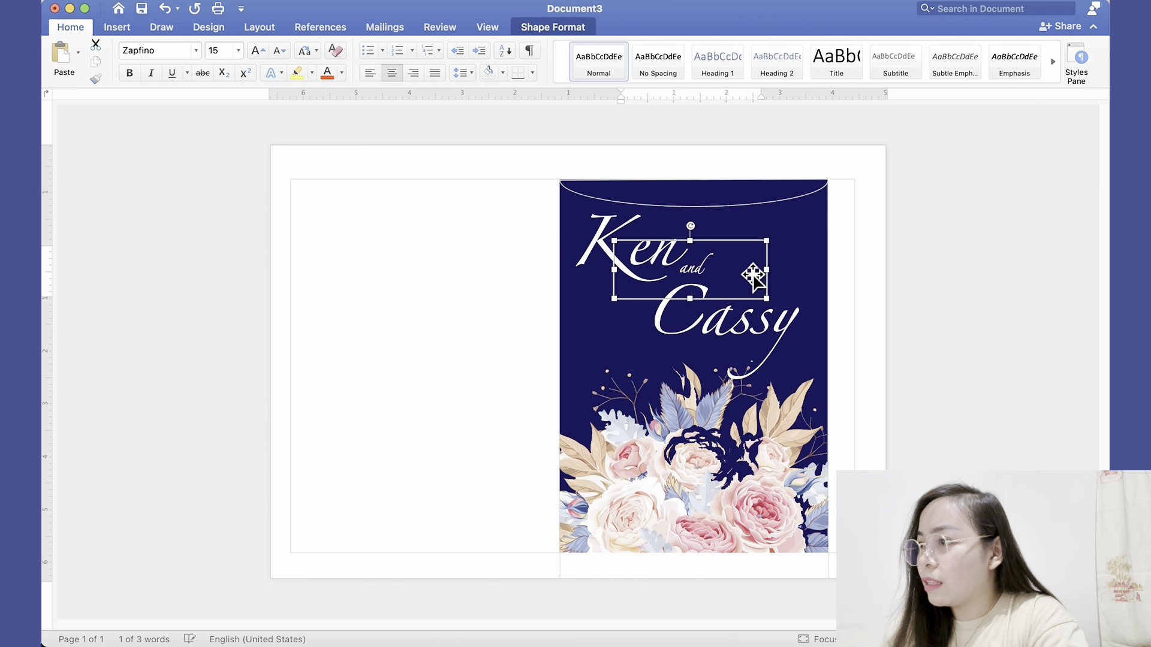
{"action": "key", "text": "Right"}
{"action": "key", "text": "Right"}
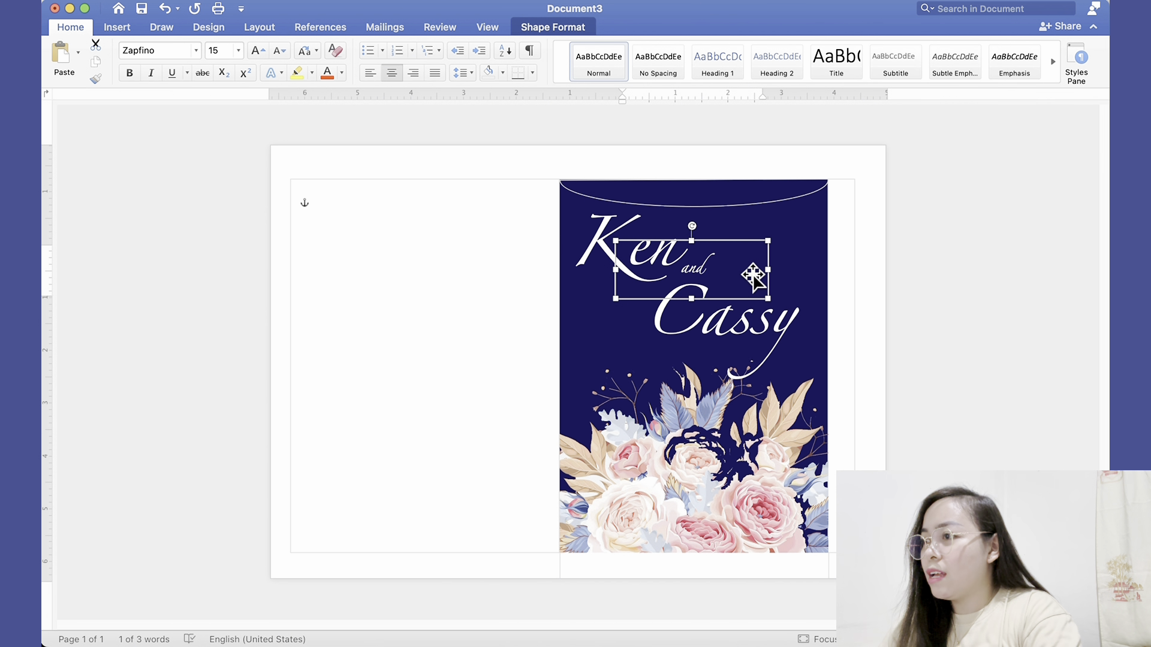
Place a copy of the "and" text box below the names, with its font set to Times New Roman, size 20.
{"action": "key", "text": "super+v"}
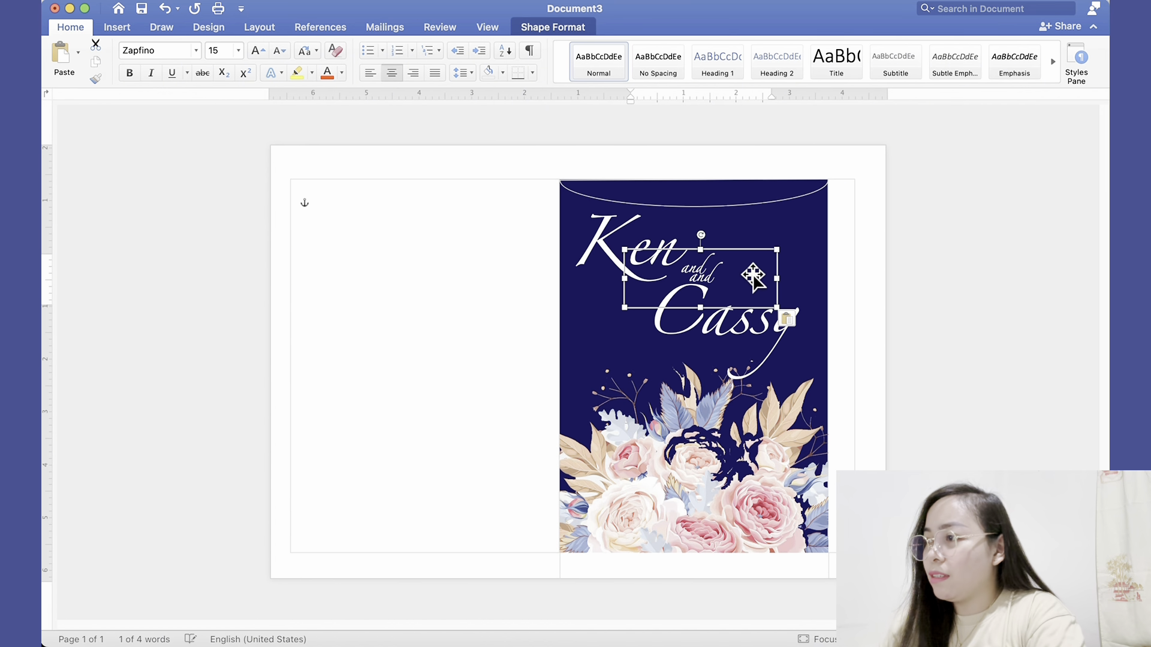
{"action": "left_click_drag", "start_coordinate": [752, 276], "coordinate": [655, 354]}
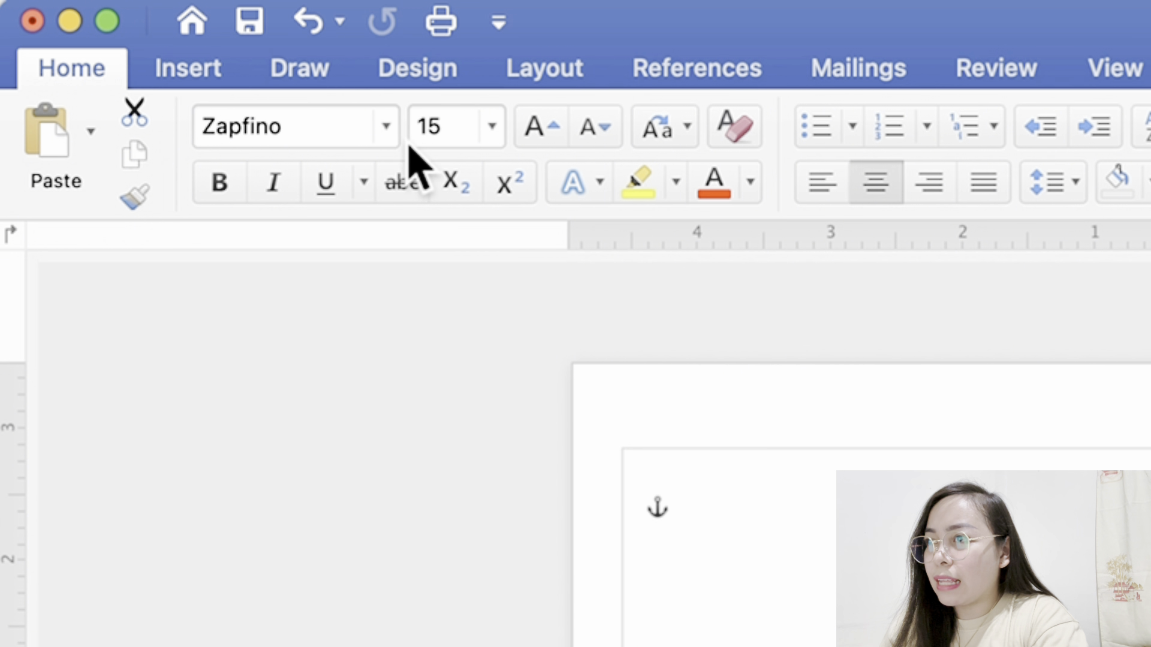
{"action": "left_click", "coordinate": [387, 127]}
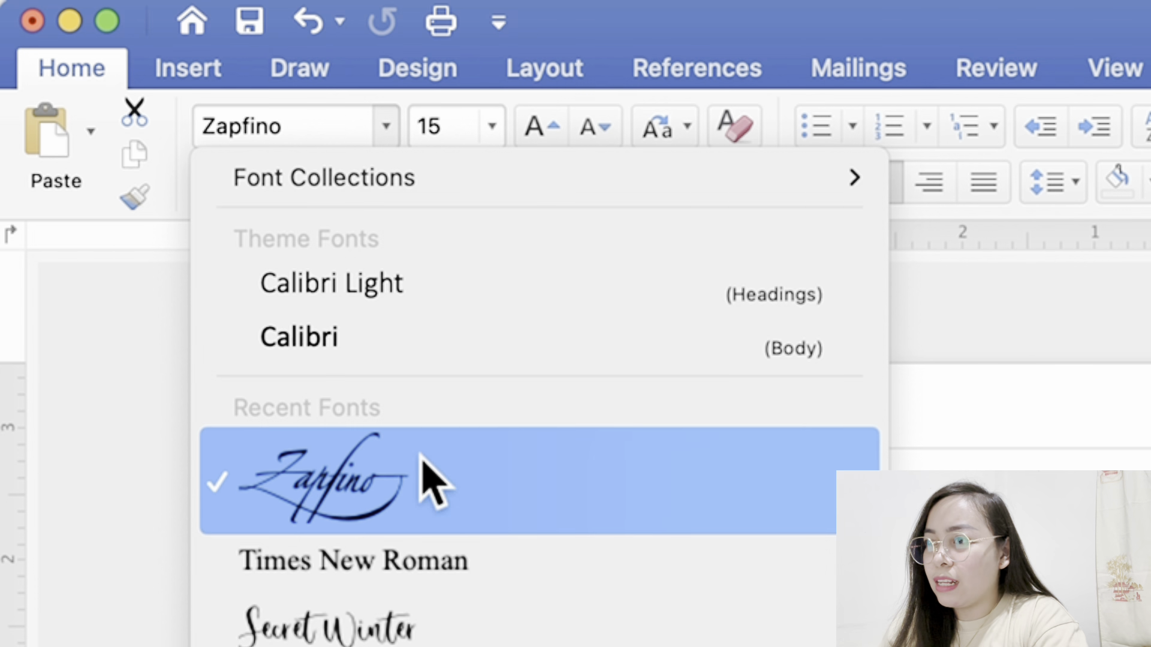
{"action": "left_click", "coordinate": [435, 562]}
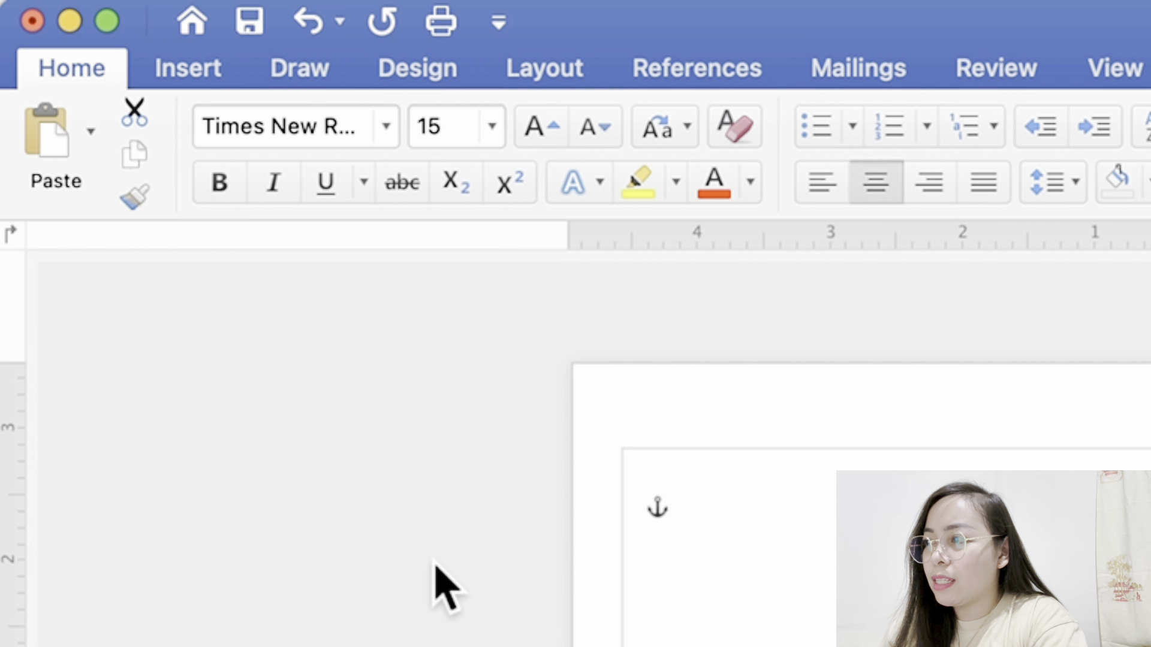
{"action": "left_click", "coordinate": [458, 135]}
{"action": "left_click_drag", "start_coordinate": [458, 135], "coordinate": [419, 146]}
{"action": "type", "text": "2"}
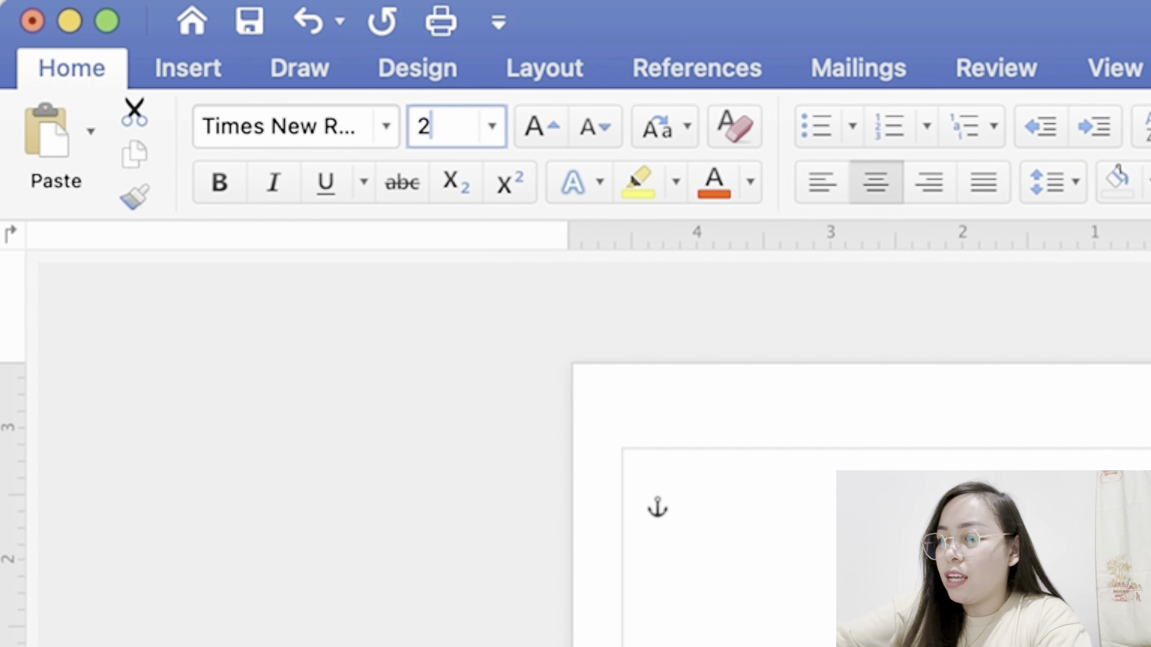
{"action": "type", "text": "0"}
{"action": "key", "text": "Return"}
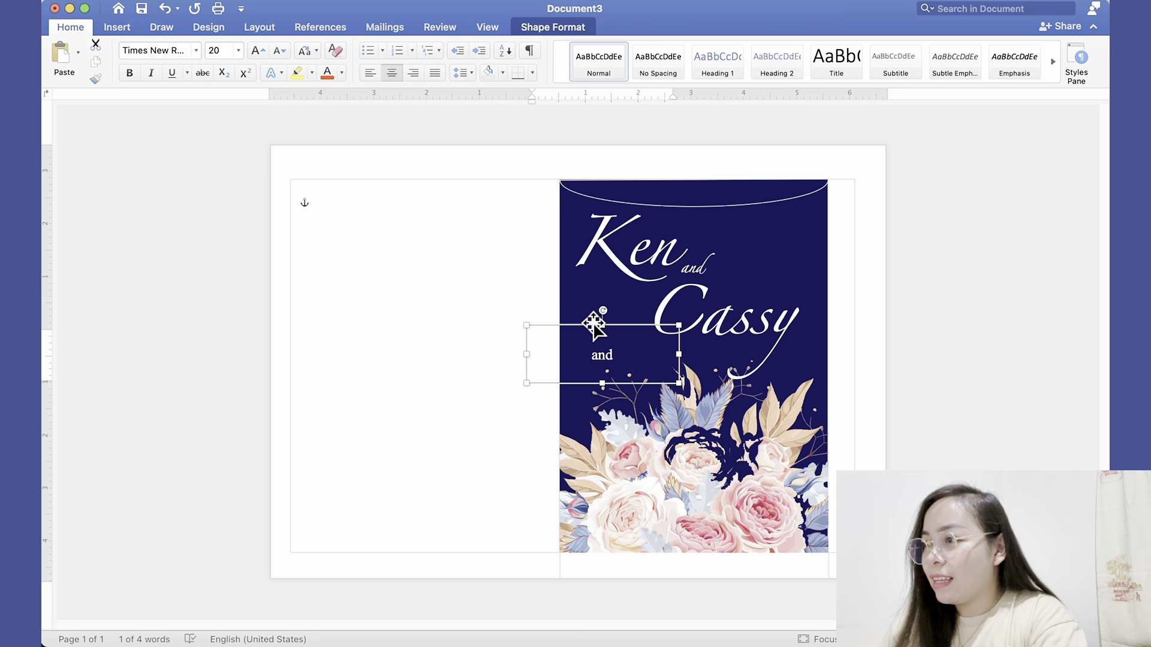
Replace the copied text with the date 02-14-2024 and shift its text box slightly right within the navy panel.
{"action": "left_click", "coordinate": [640, 363]}
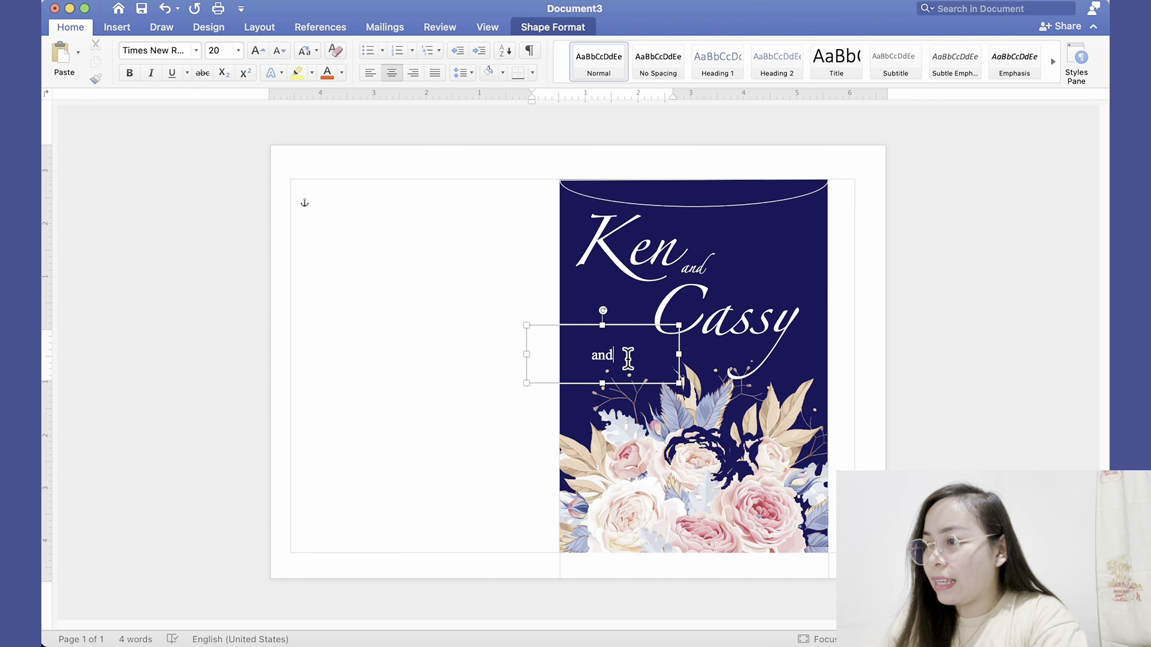
{"action": "left_click_drag", "start_coordinate": [626, 358], "coordinate": [584, 358]}
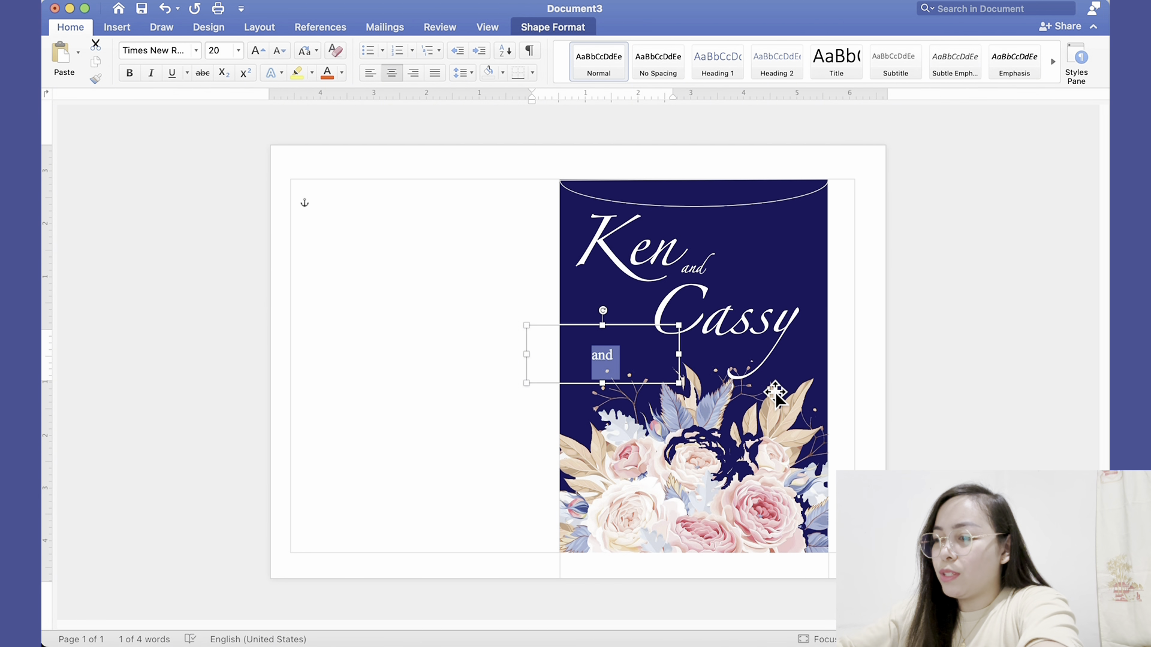
{"action": "type", "text": "02-14-2024"}
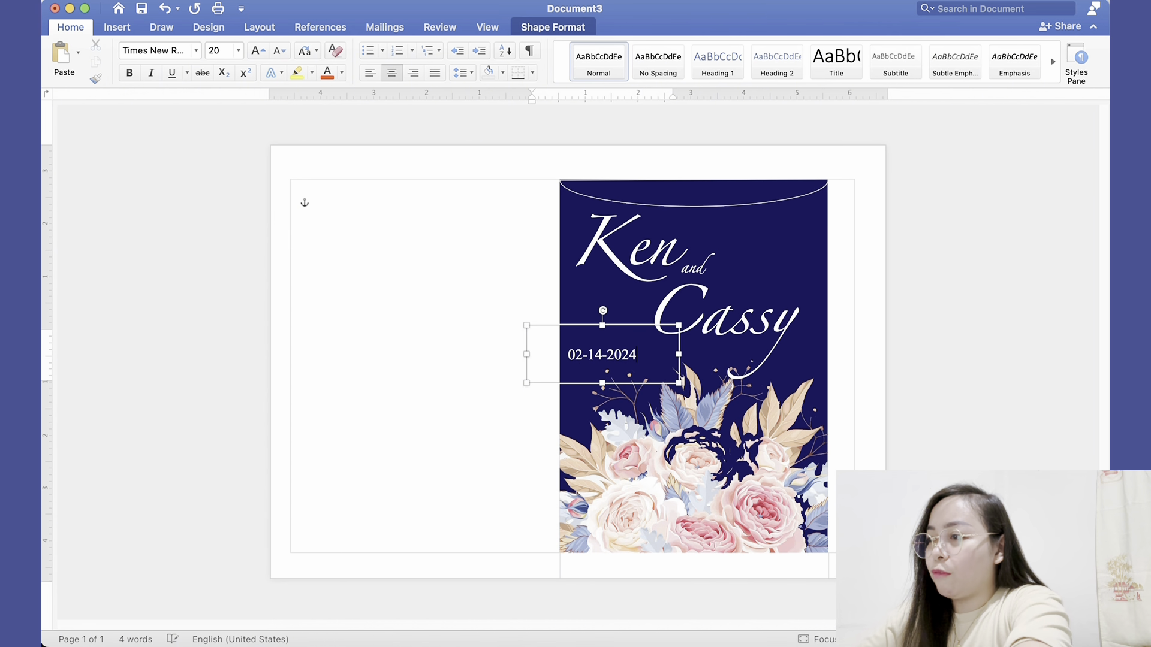
{"action": "left_click", "coordinate": [657, 332]}
{"action": "left_click_drag", "start_coordinate": [660, 331], "coordinate": [670, 334]}
{"action": "left_click", "coordinate": [950, 324]}
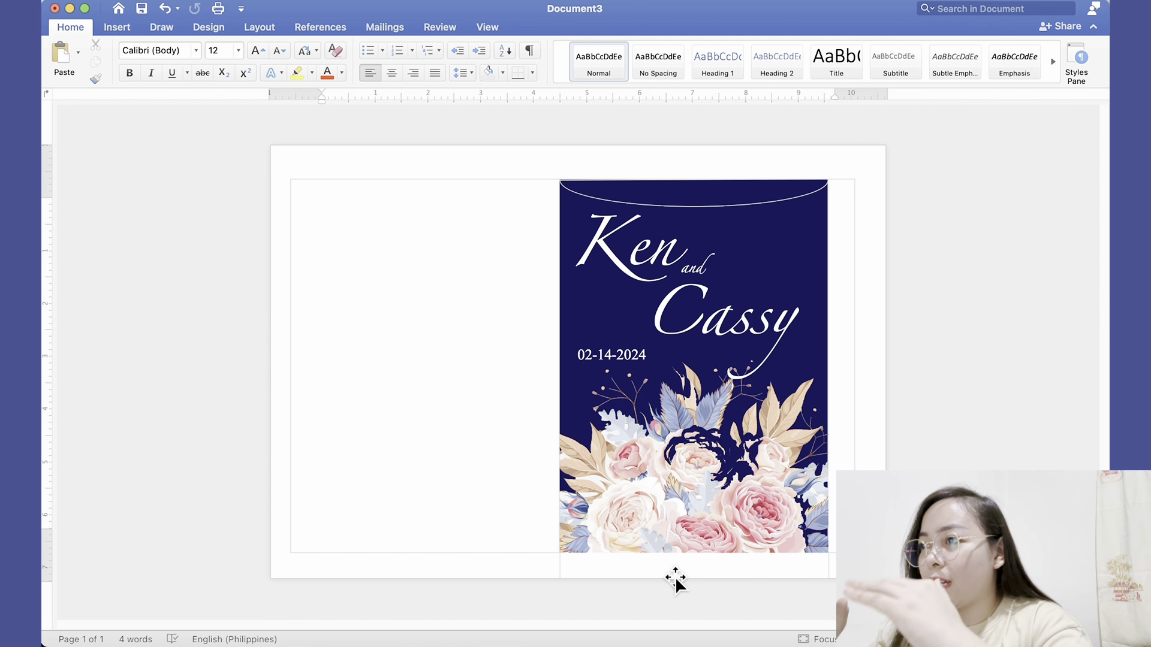
Select all panels, flaps, the curved top, flower picture and text boxes together, and nudge them up and slightly right on the page.
{"action": "left_click", "coordinate": [498, 459]}
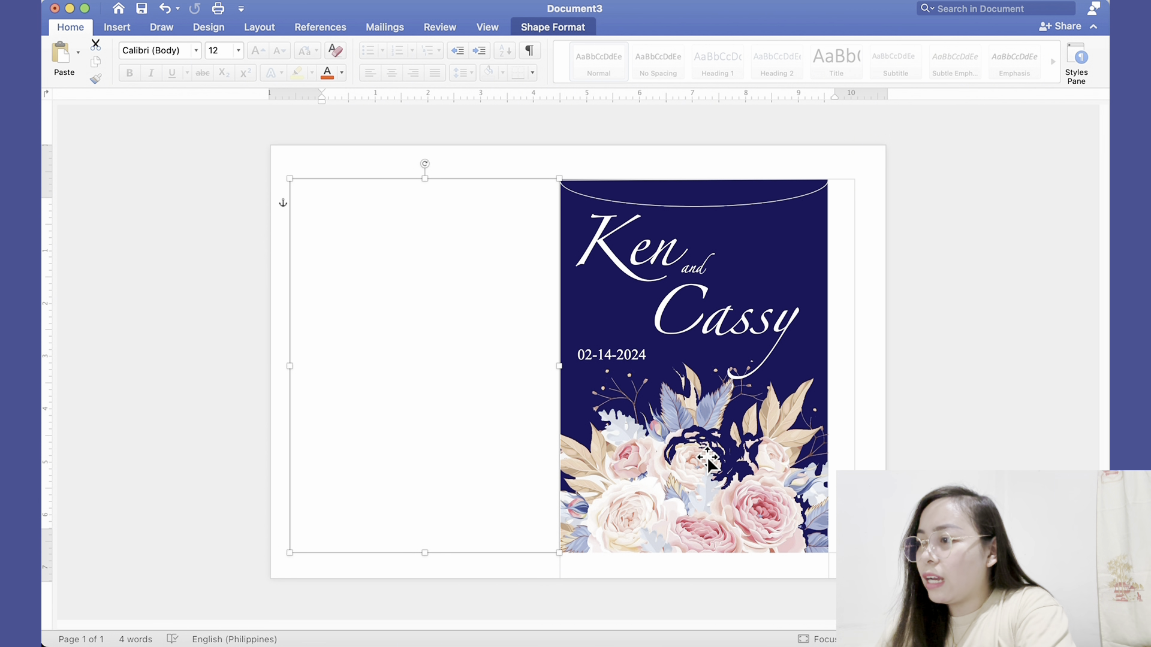
{"action": "left_click", "coordinate": [692, 435], "text": "shift"}
{"action": "left_click", "coordinate": [637, 360], "text": "shift"}
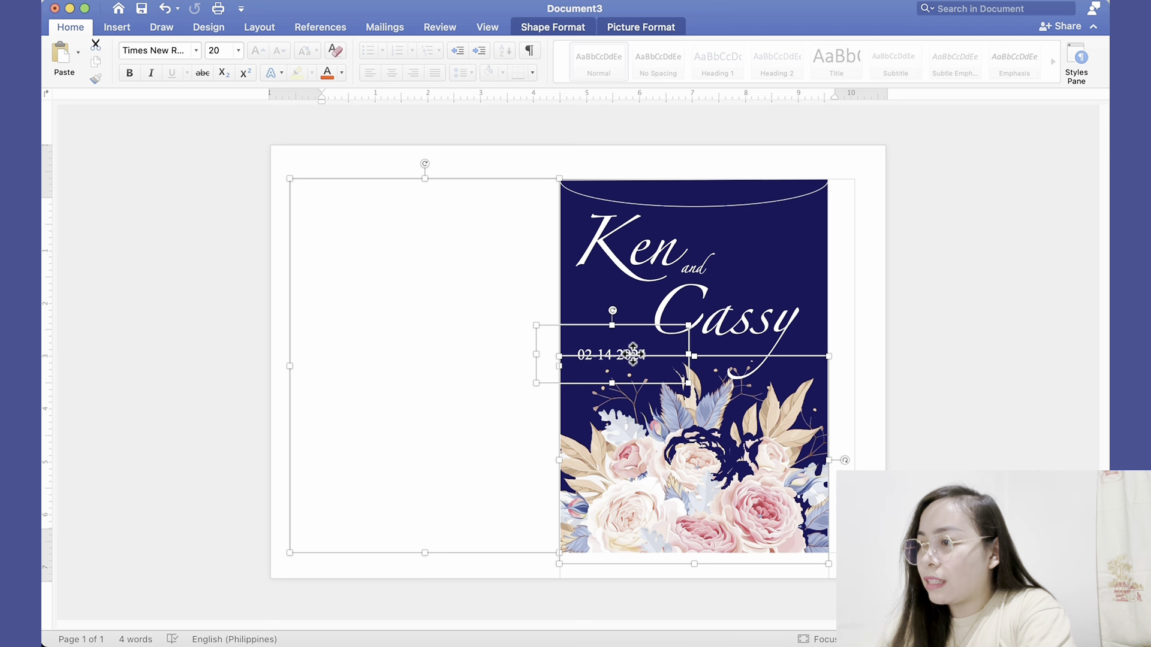
{"action": "left_click", "coordinate": [727, 335], "text": "shift"}
{"action": "left_click", "coordinate": [714, 268], "text": "shift"}
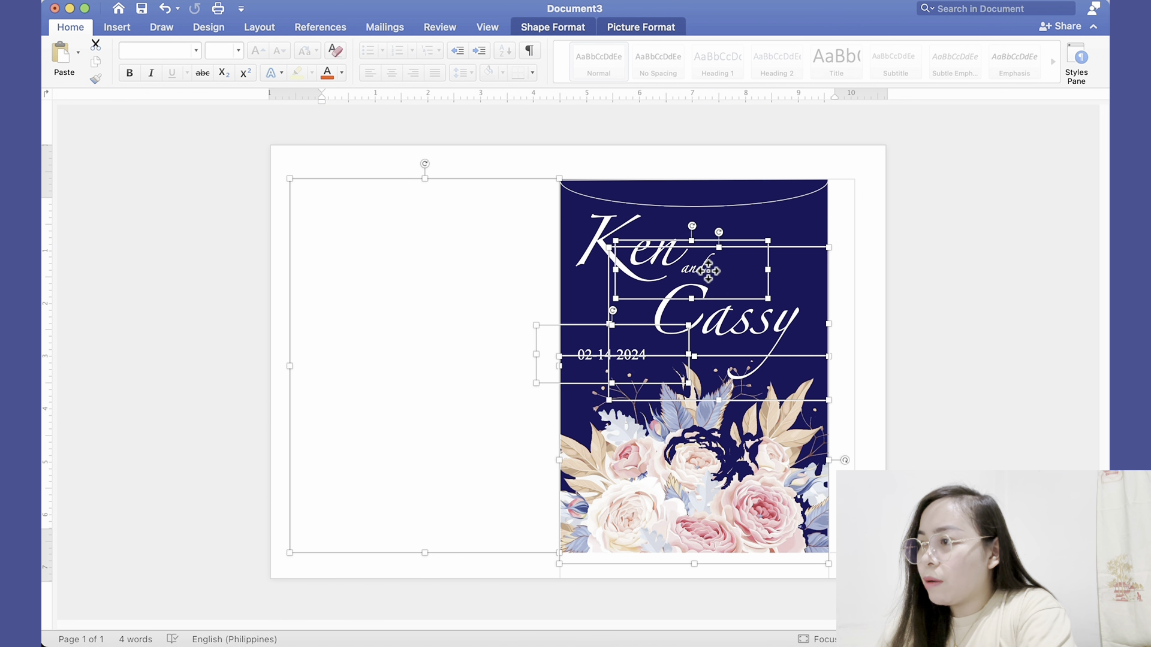
{"action": "left_click", "coordinate": [609, 243], "text": "shift"}
{"action": "left_click", "coordinate": [787, 223], "text": "shift"}
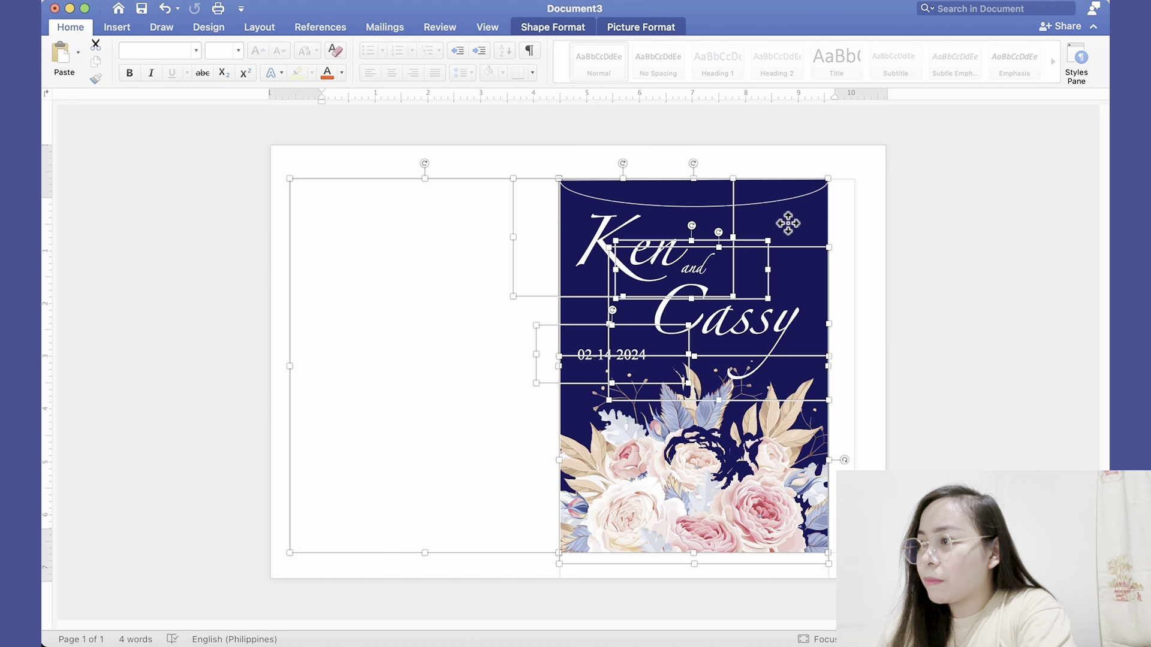
{"action": "left_click", "coordinate": [779, 206], "text": "shift"}
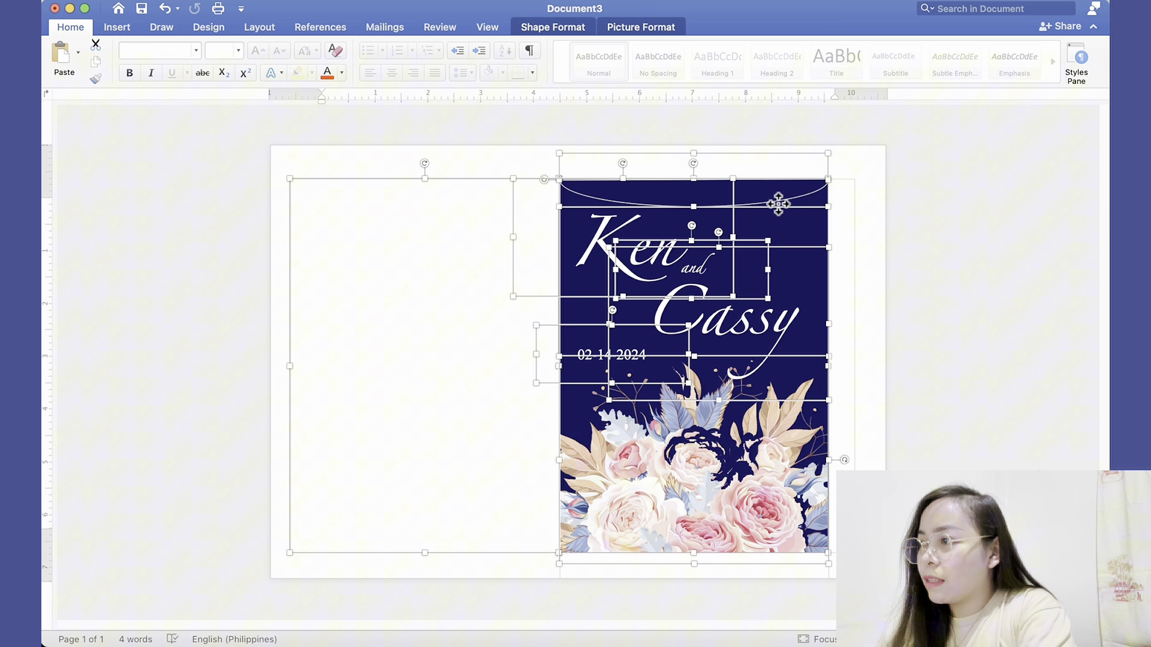
{"action": "left_click", "coordinate": [851, 227], "text": "shift"}
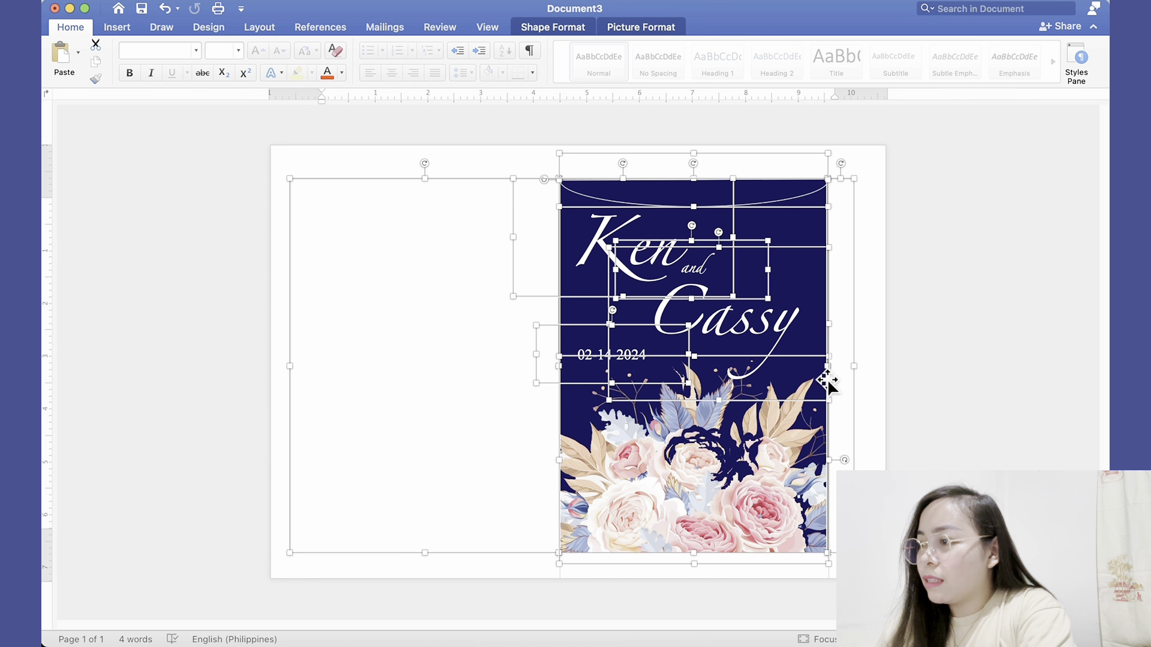
{"action": "left_click", "coordinate": [807, 575], "text": "shift"}
{"action": "key", "text": "super+z"}
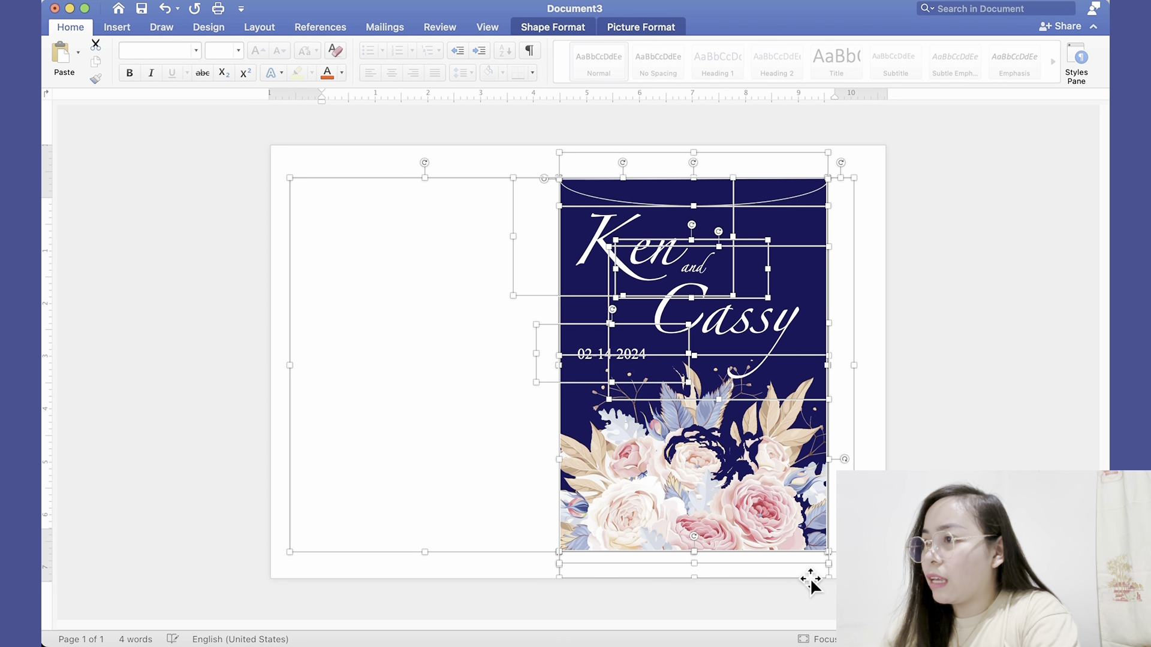
{"action": "key", "text": "Up"}
{"action": "key", "text": "Up"}
{"action": "key", "text": "Up"}
{"action": "key", "text": "Up"}
{"action": "key", "text": "Up"}
{"action": "key", "text": "Up"}
{"action": "key", "text": "Up"}
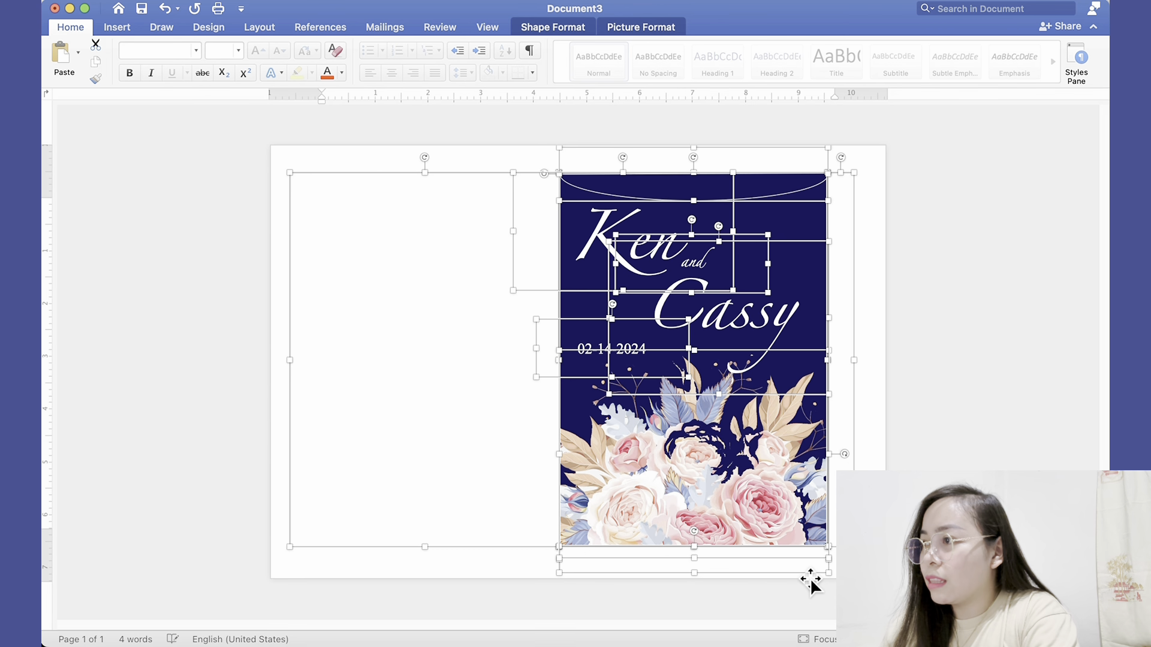
{"action": "key", "text": "Up"}
{"action": "key", "text": "Up"}
{"action": "key", "text": "Up"}
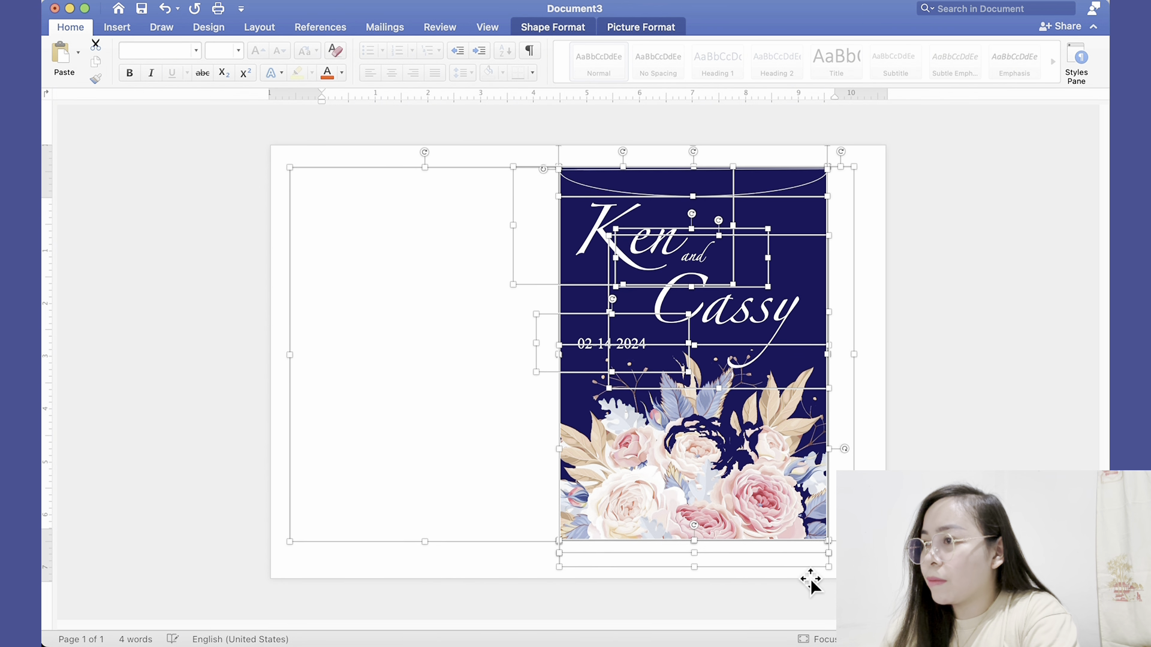
{"action": "key", "text": "Right"}
{"action": "key", "text": "Right"}
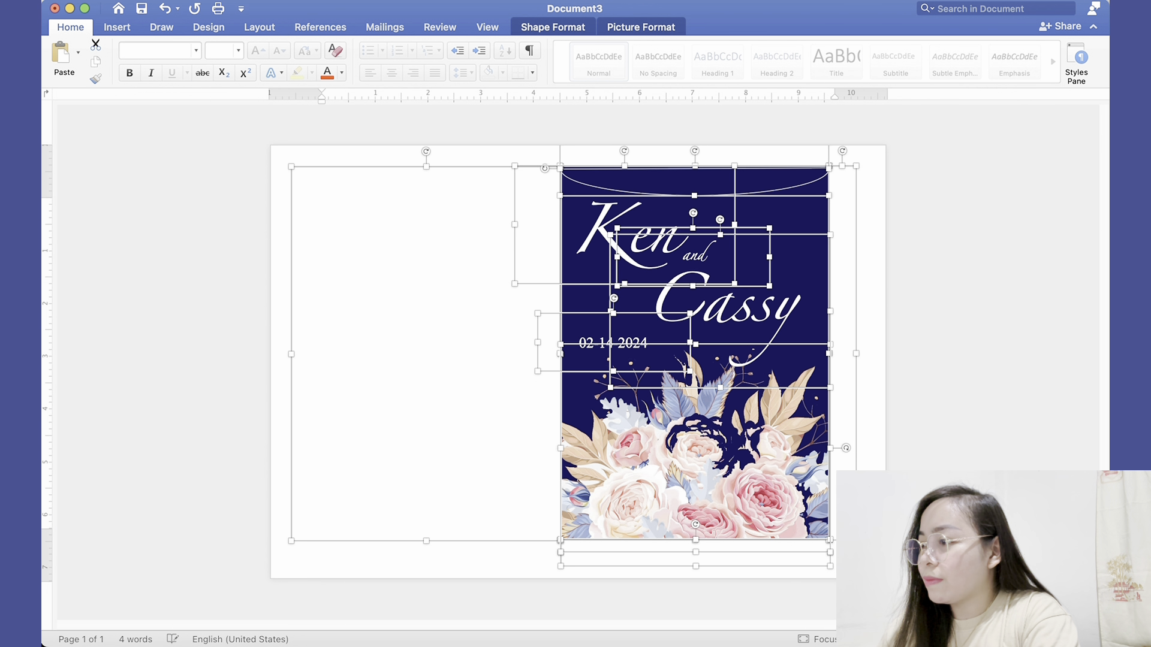
{"action": "key", "text": "Escape"}
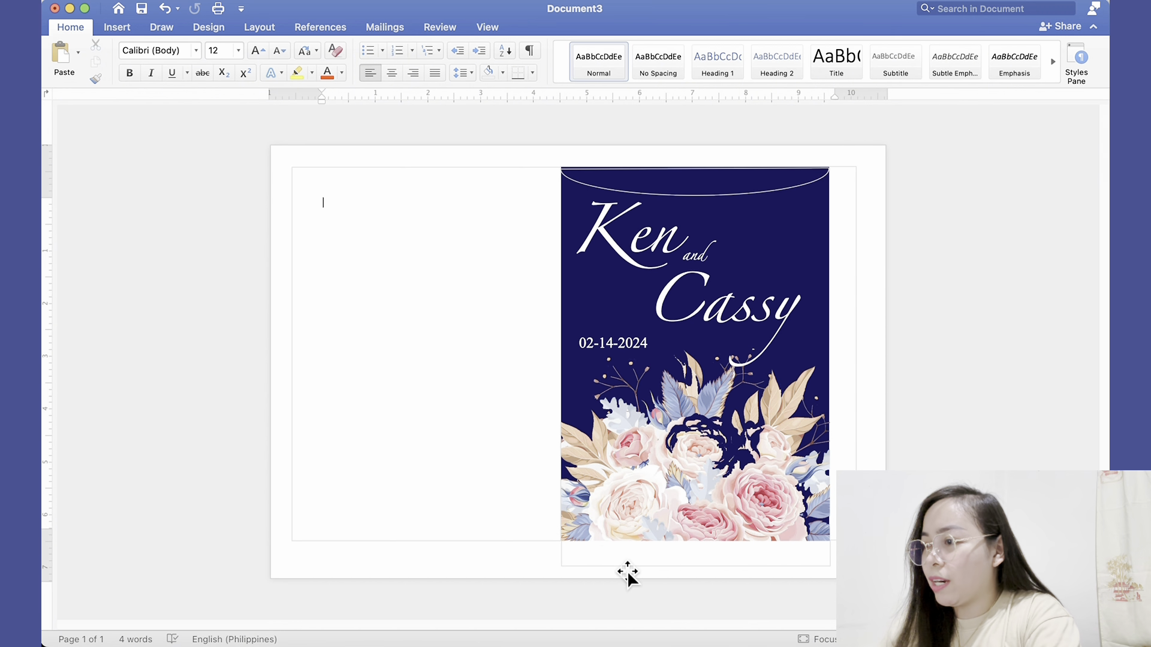
Nudge the curved top shape up so its ends meet the upper edge of the navy rectangle.
{"action": "left_click", "coordinate": [663, 196]}
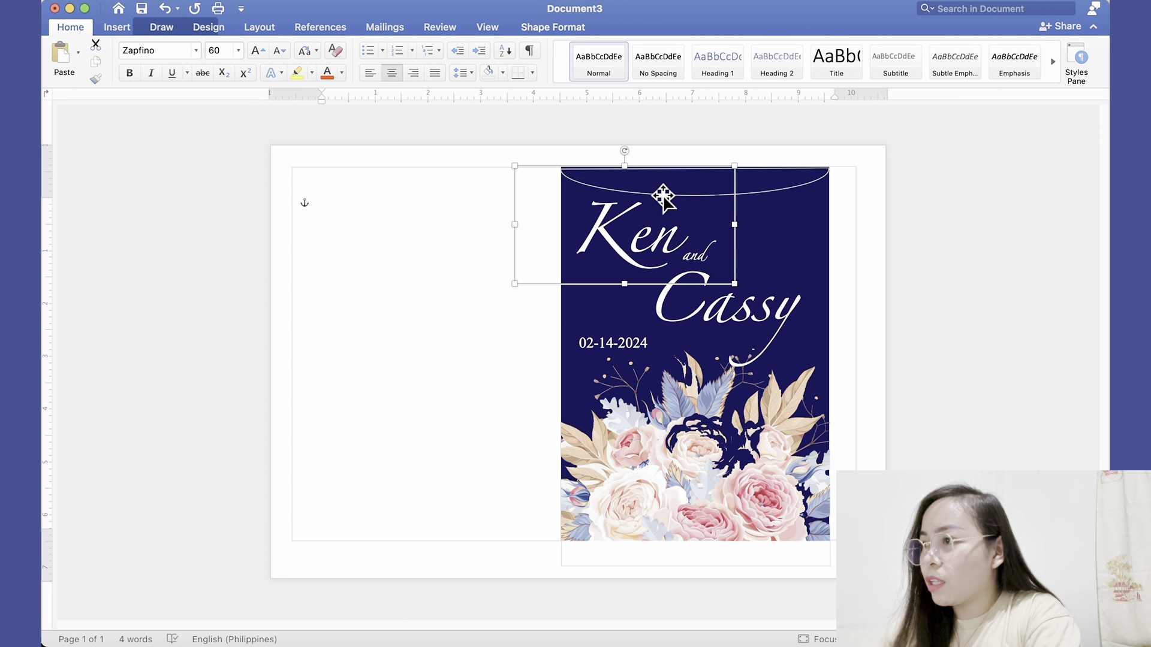
{"action": "left_click", "coordinate": [775, 181]}
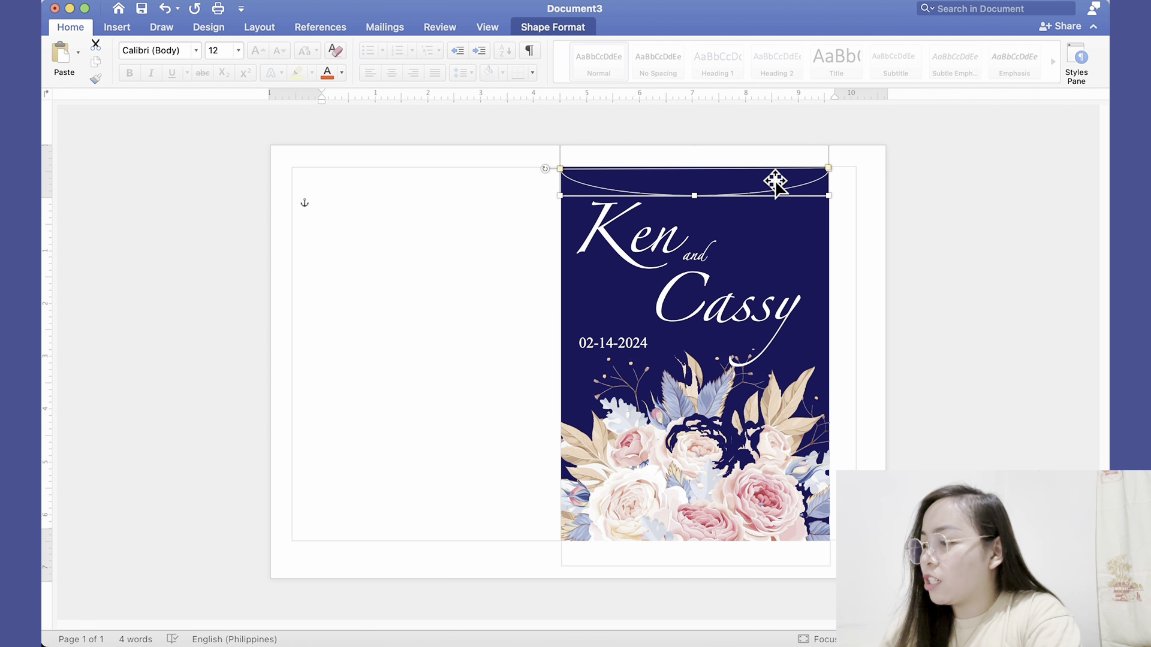
{"action": "key", "text": "Up"}
{"action": "key", "text": "Up"}
{"action": "key", "text": "Up"}
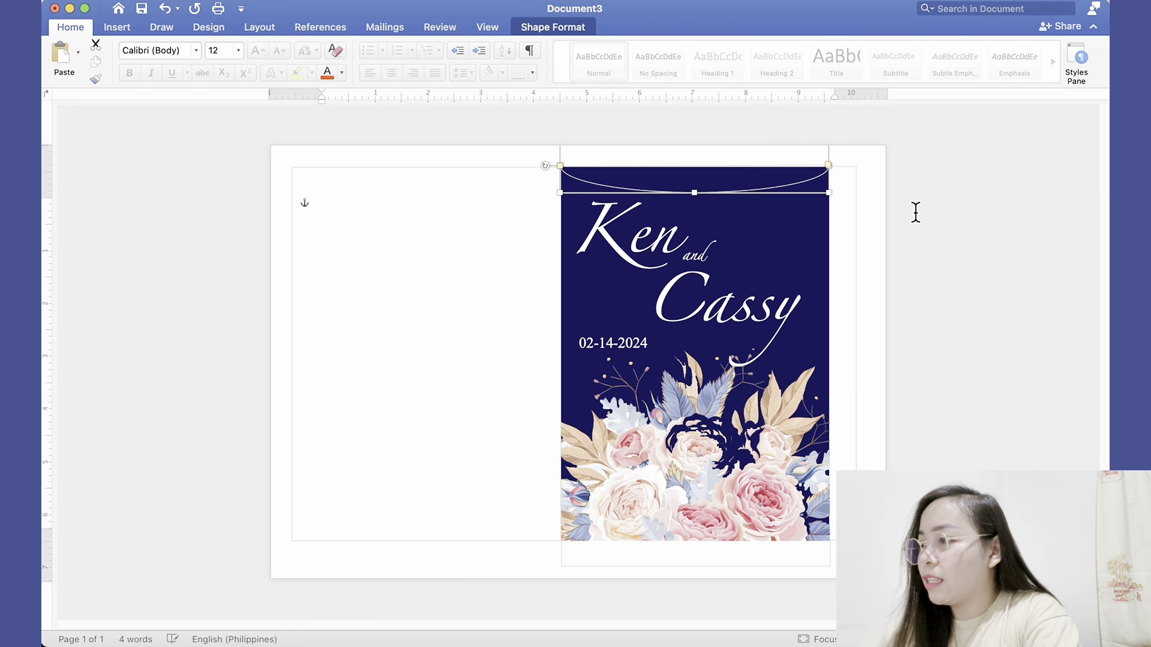
{"action": "left_click", "coordinate": [1018, 212]}
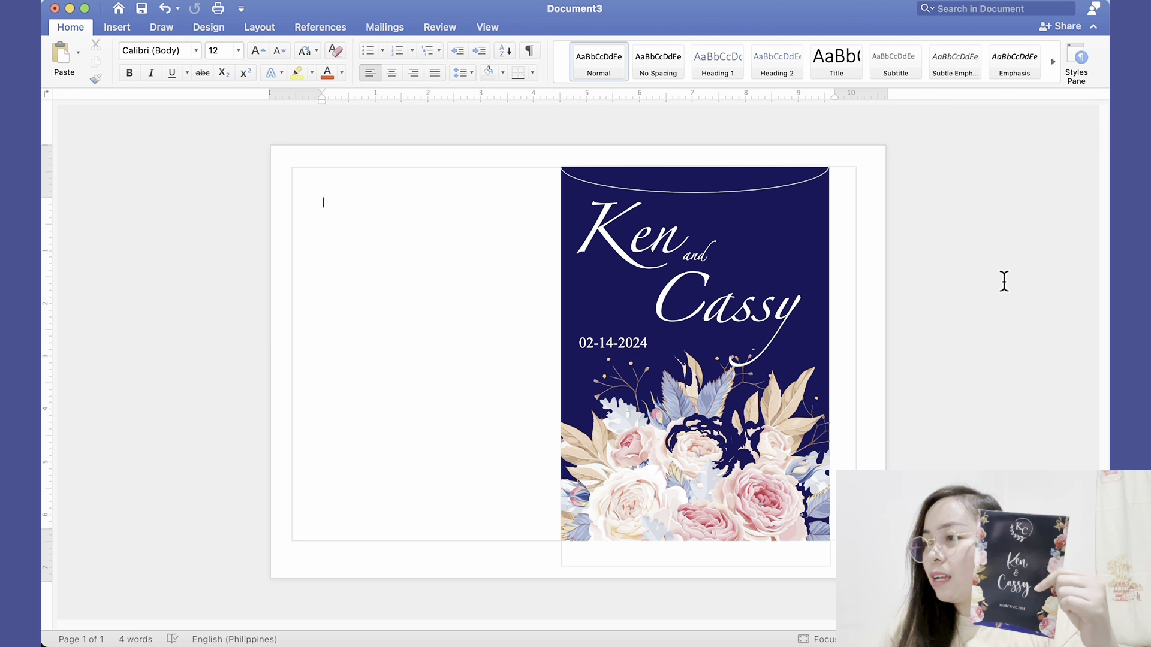
Switch to Document2 and examine its envelope design up close, from the names and date down to the floral artwork.
{"action": "mouse_move", "coordinate": [755, 645]}
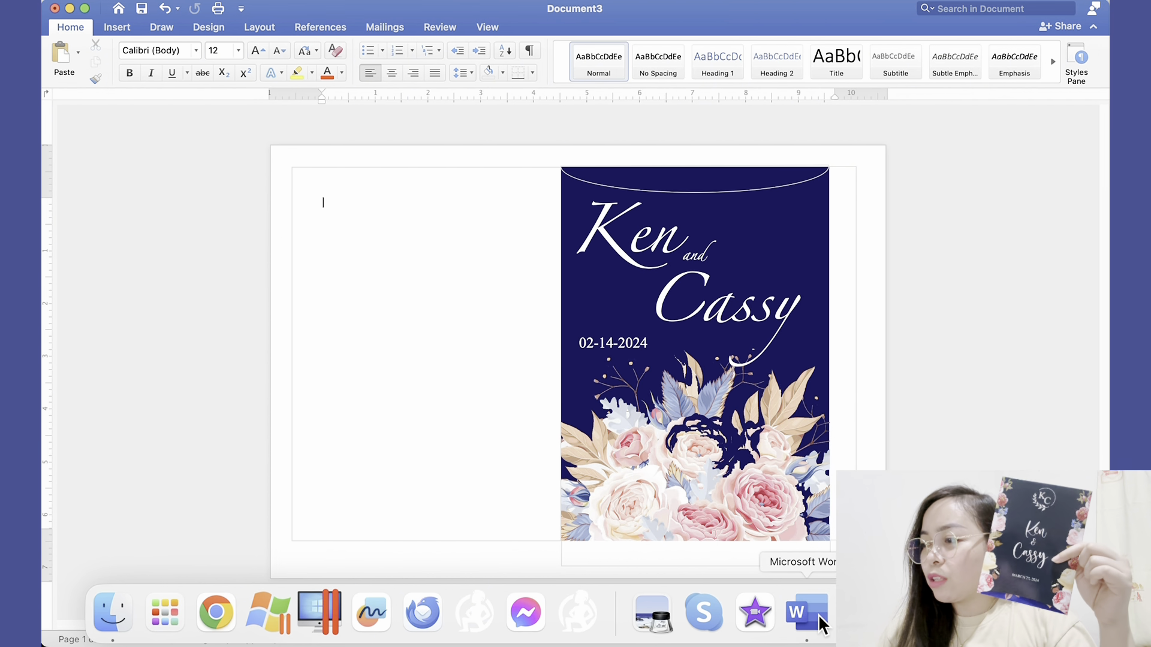
{"action": "right_click", "coordinate": [819, 617]}
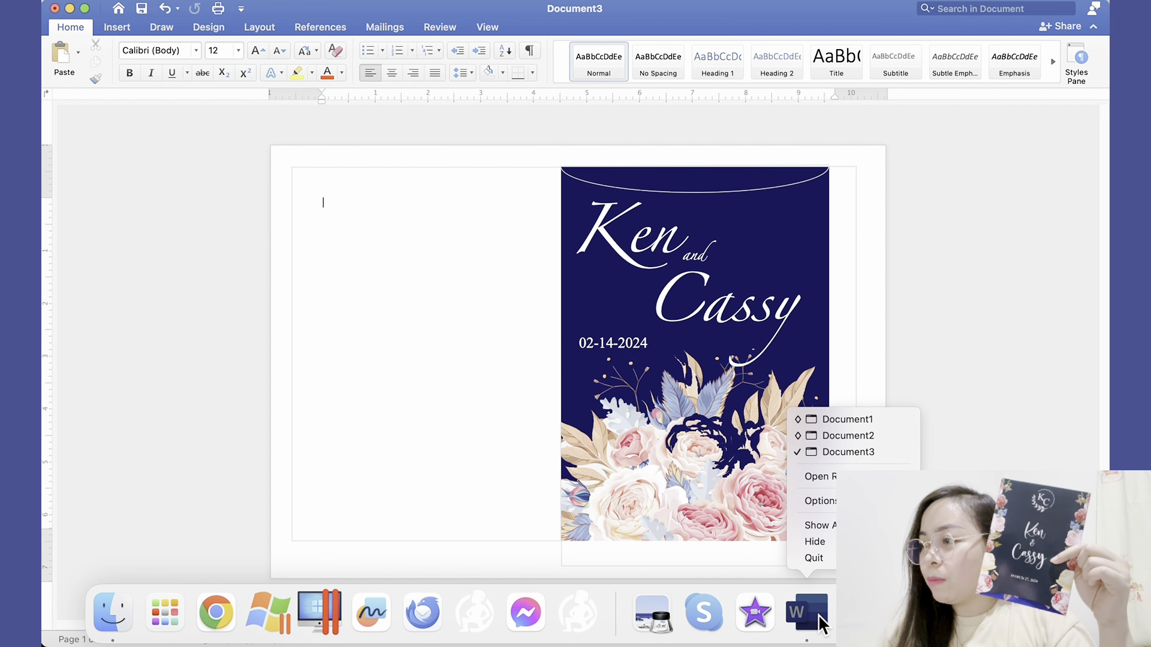
{"action": "left_click", "coordinate": [853, 437]}
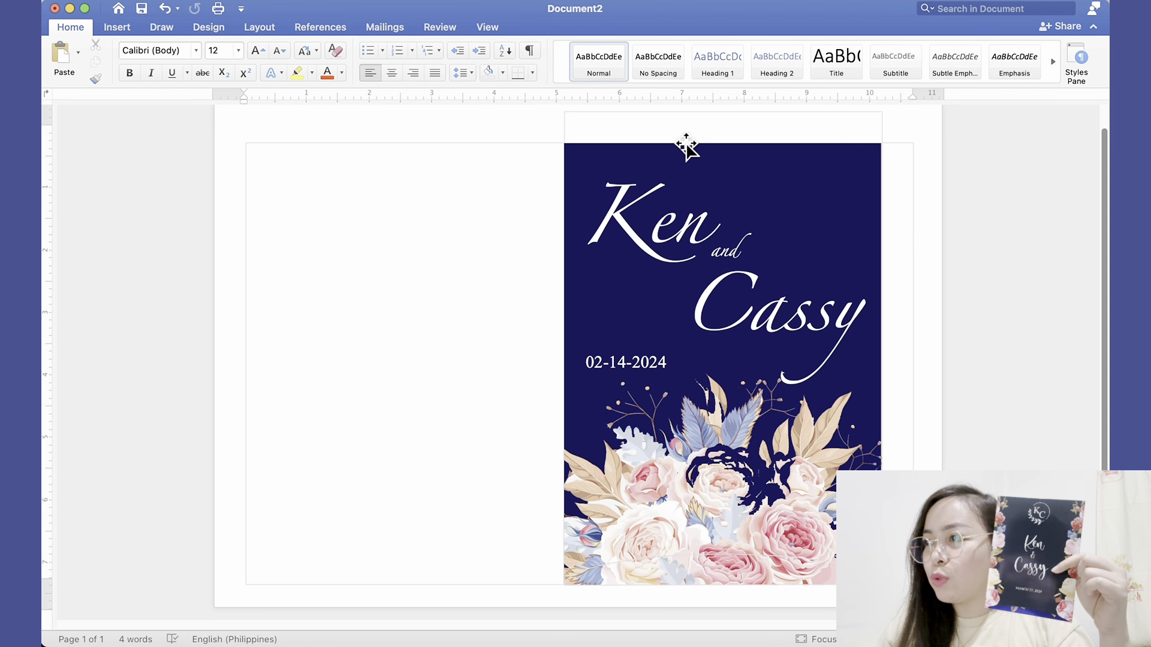
{"action": "scroll", "coordinate": [686, 145], "scroll_direction": "down", "scroll_amount": 3}
{"action": "scroll", "coordinate": [686, 145], "scroll_direction": "up", "scroll_amount": 2}
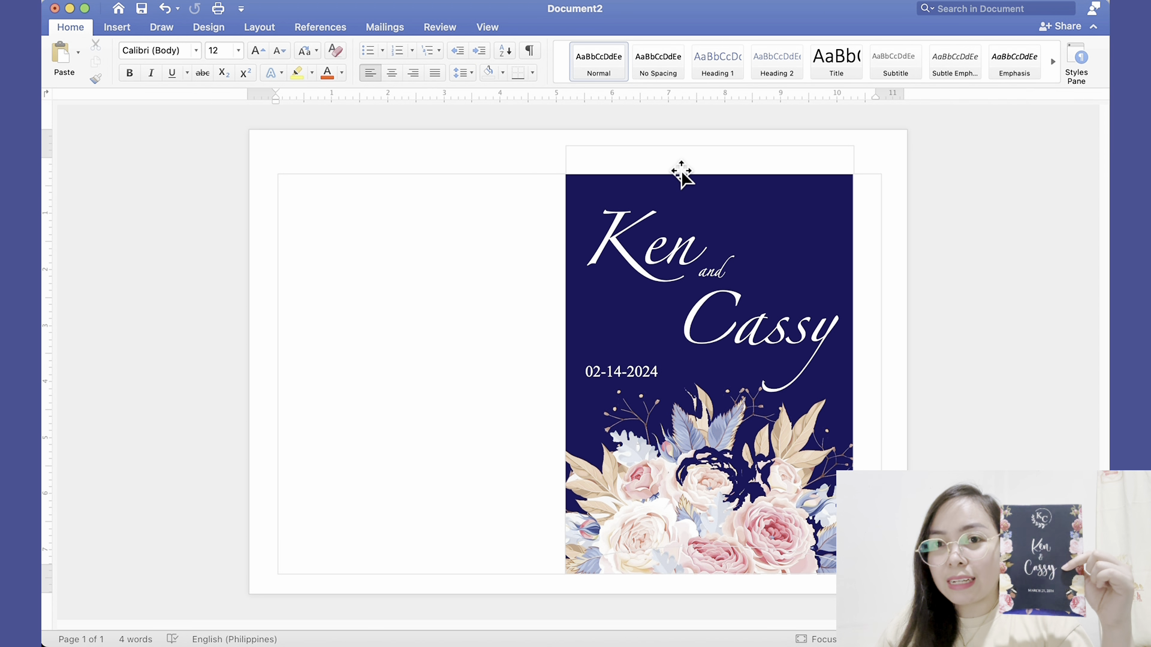
{"action": "scroll", "coordinate": [743, 542], "scroll_direction": "up", "scroll_amount": 3}
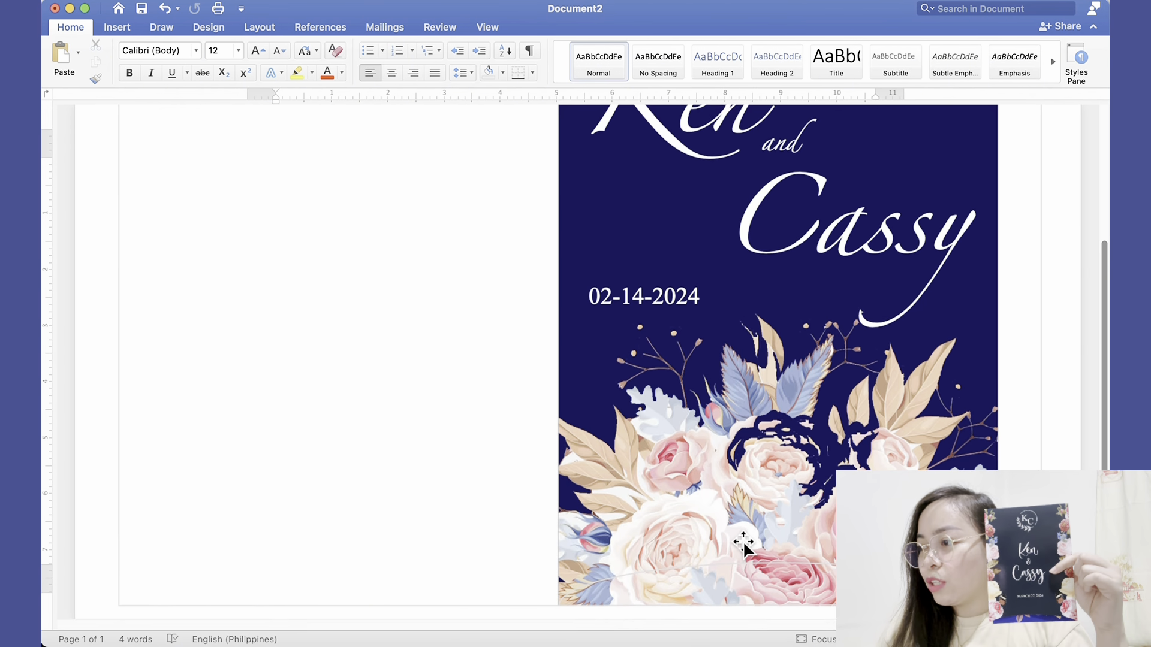
{"action": "scroll", "coordinate": [743, 542], "scroll_direction": "down", "scroll_amount": 1}
{"action": "scroll", "coordinate": [743, 543], "scroll_direction": "up", "scroll_amount": 3}
{"action": "scroll", "coordinate": [743, 542], "scroll_direction": "up", "scroll_amount": 3}
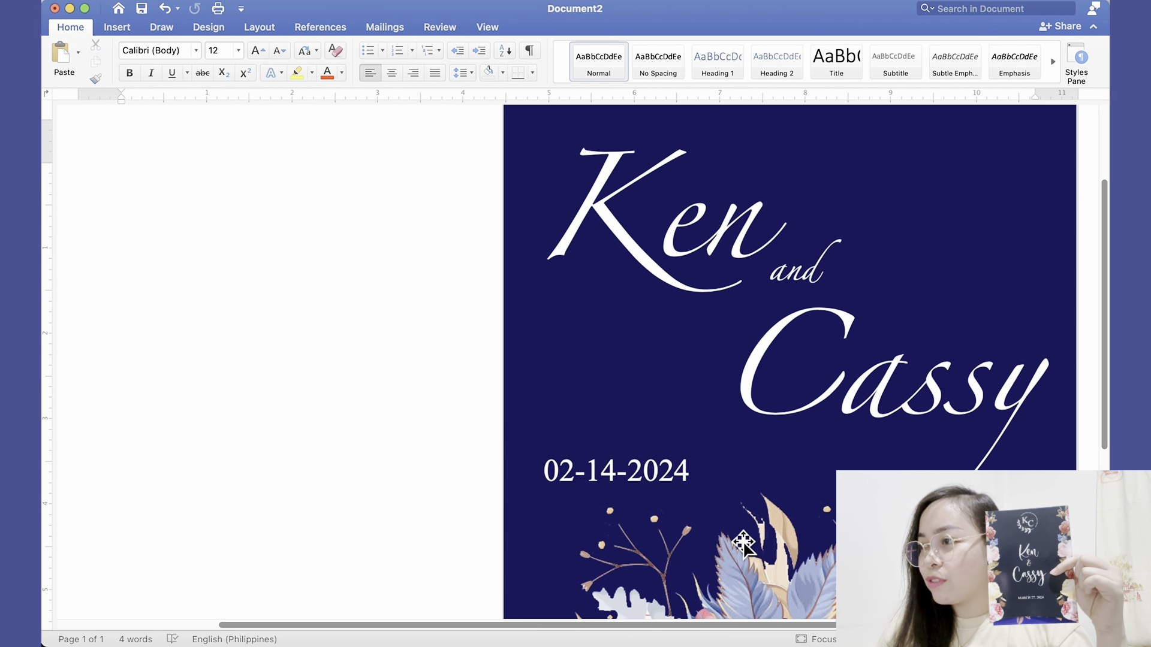
{"action": "scroll", "coordinate": [744, 543], "scroll_direction": "down", "scroll_amount": 5}
{"action": "scroll", "coordinate": [557, 562], "scroll_direction": "up", "scroll_amount": 4}
{"action": "scroll", "coordinate": [558, 562], "scroll_direction": "left", "scroll_amount": 4}
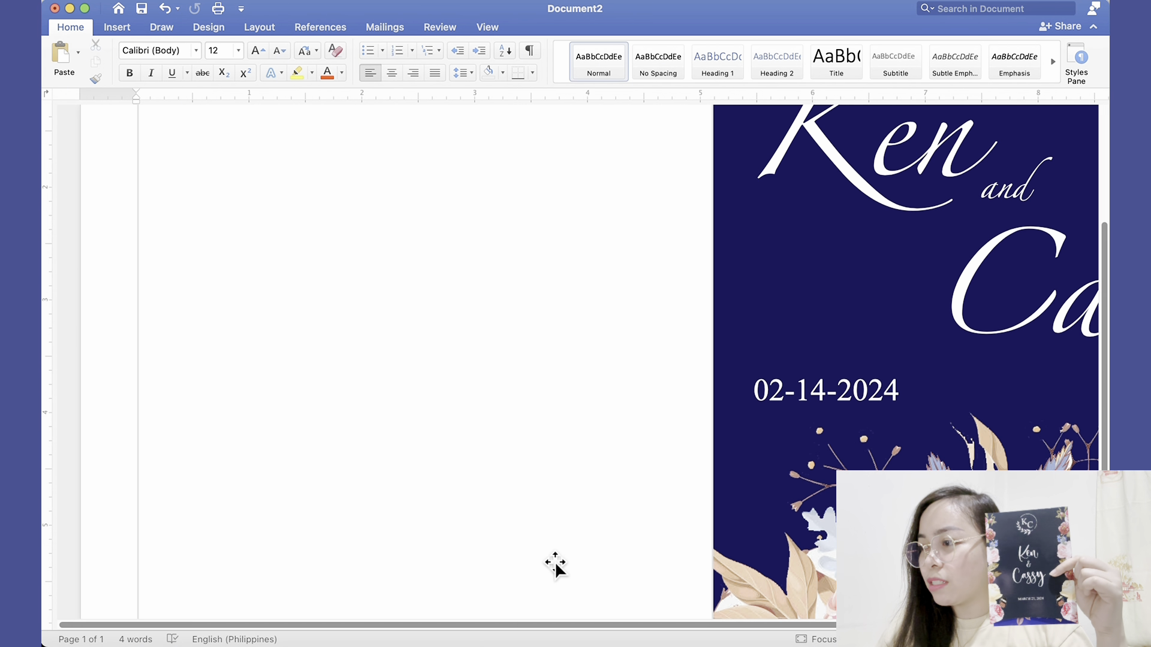
{"action": "scroll", "coordinate": [555, 563], "scroll_direction": "right", "scroll_amount": 2}
{"action": "scroll", "coordinate": [765, 559], "scroll_direction": "down", "scroll_amount": 5}
{"action": "scroll", "coordinate": [770, 564], "scroll_direction": "right", "scroll_amount": 4}
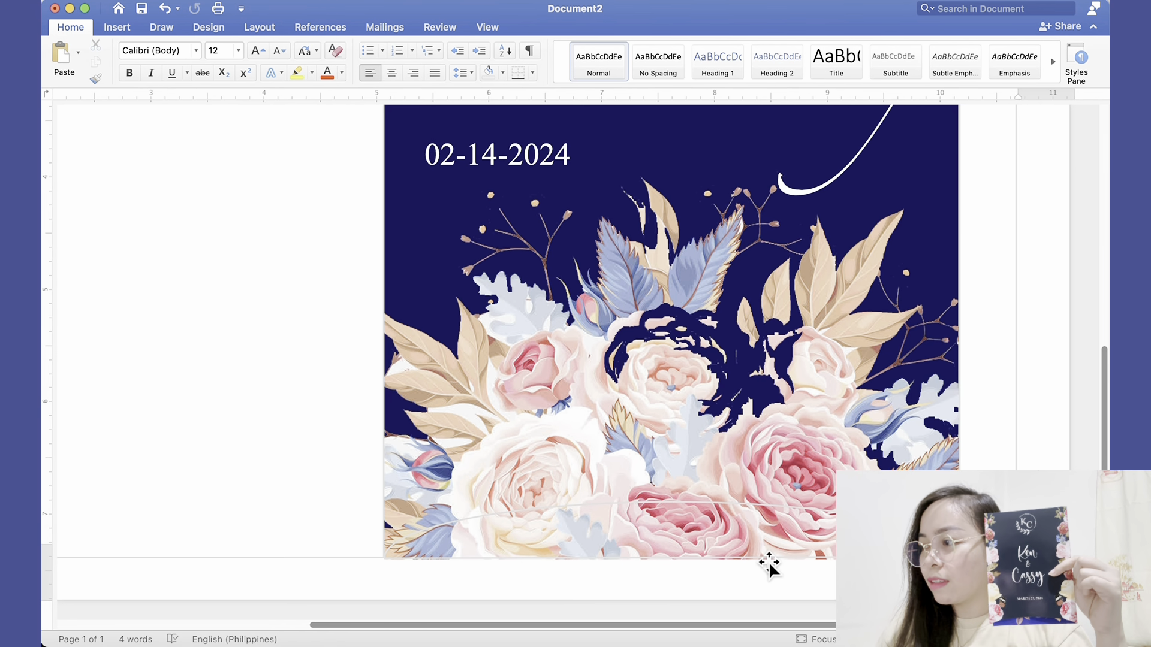
{"action": "scroll", "coordinate": [769, 564], "scroll_direction": "left", "scroll_amount": 1}
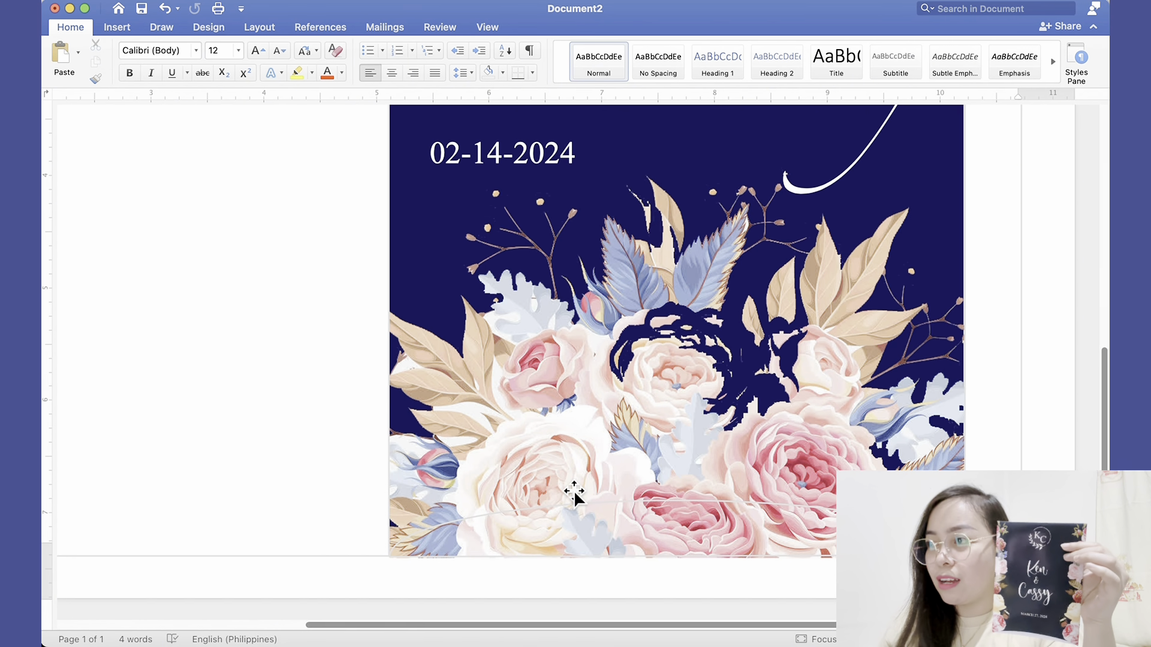
{"action": "scroll", "coordinate": [574, 490], "scroll_direction": "down", "scroll_amount": 5}
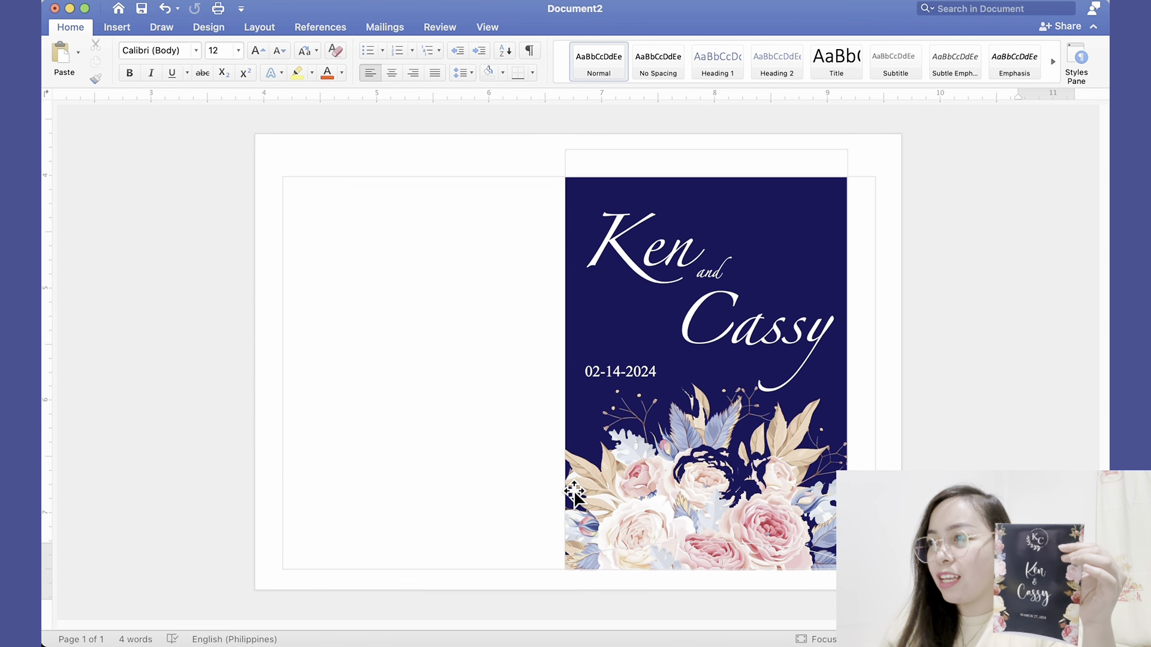
{"action": "scroll", "coordinate": [574, 490], "scroll_direction": "up", "scroll_amount": 2}
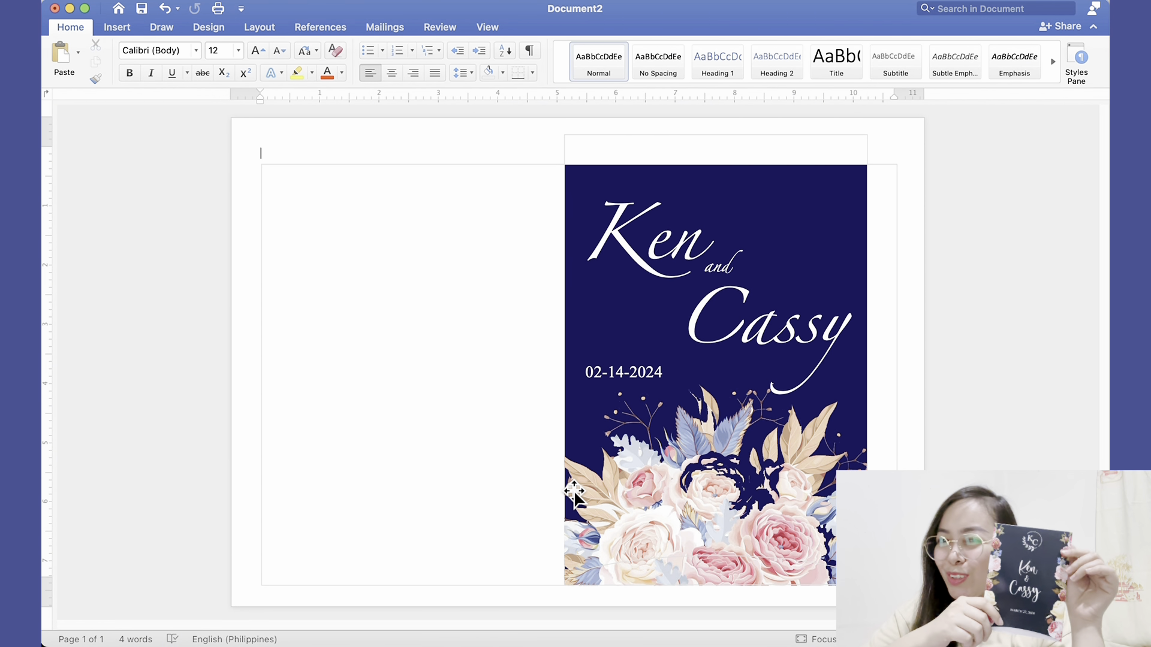